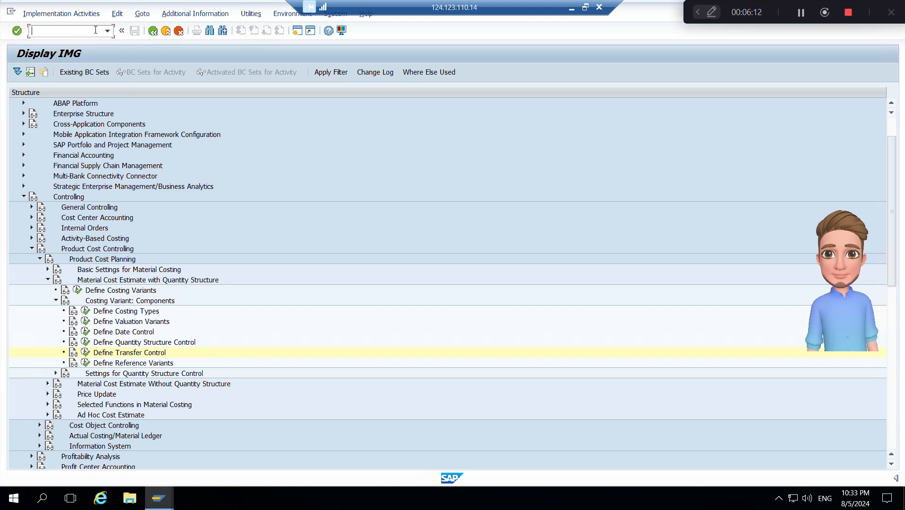
# Open transaction MM03 in a new session and display the accounting and costing views of material BB10_SFG_001 for plant BB10
pyautogui.write('/o')
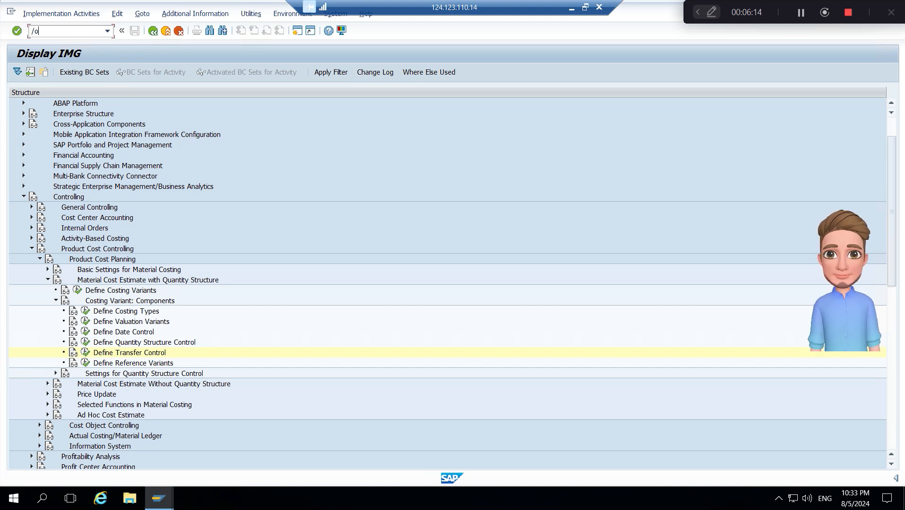
pyautogui.write('mm03')
pyautogui.press('Return')
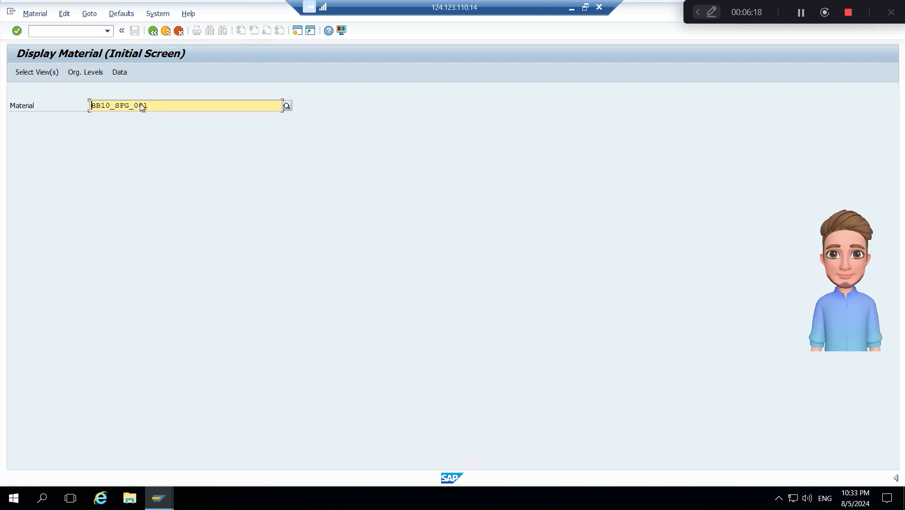
pyautogui.press('Return')
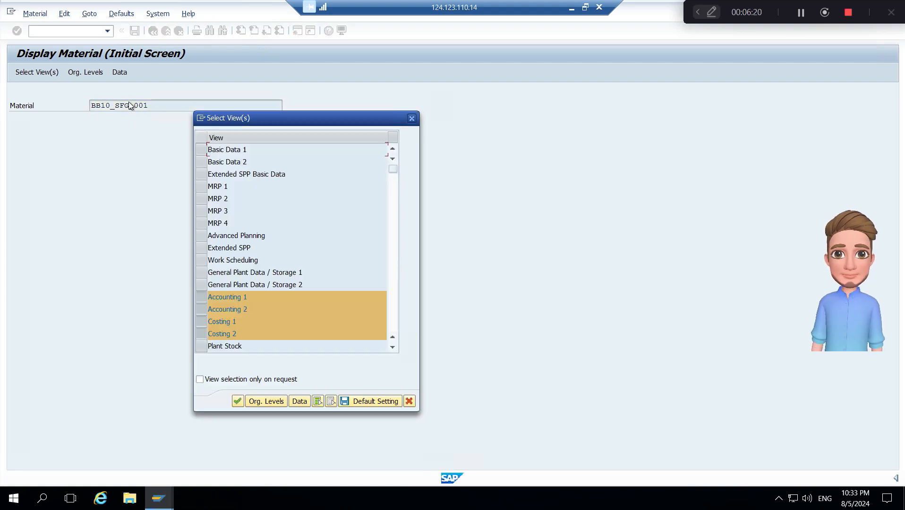
pyautogui.press('Return')
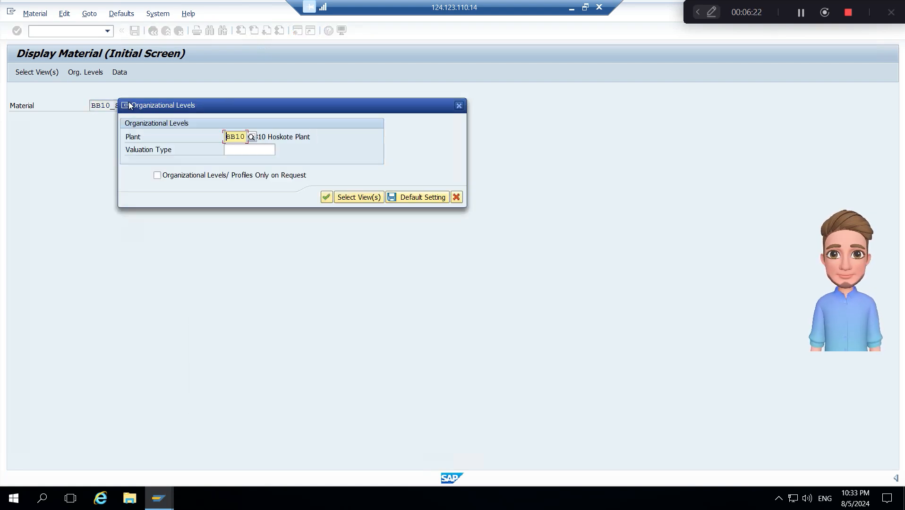
pyautogui.press('Return')
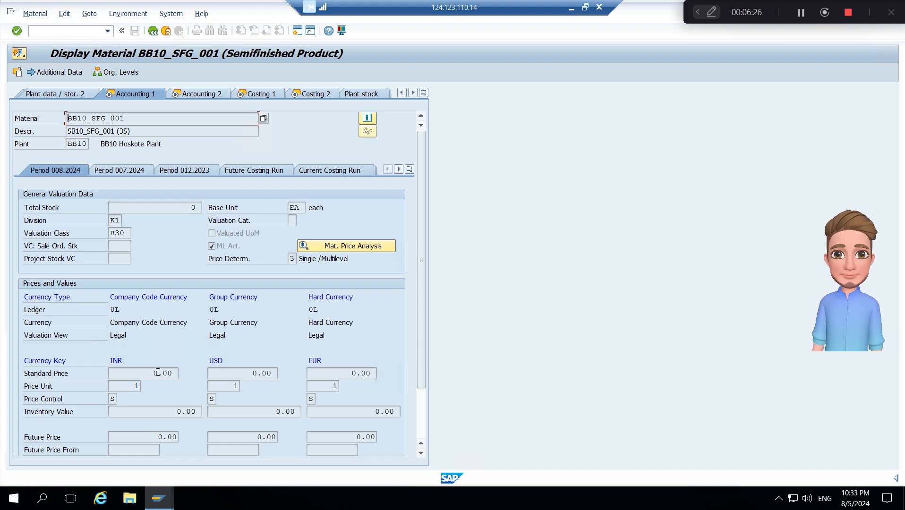
# Review the material's prices in the Accounting 1, Accounting 2 and Costing 2 views, including planned prices 1 to 3
pyautogui.scroll(-2, 158, 372)
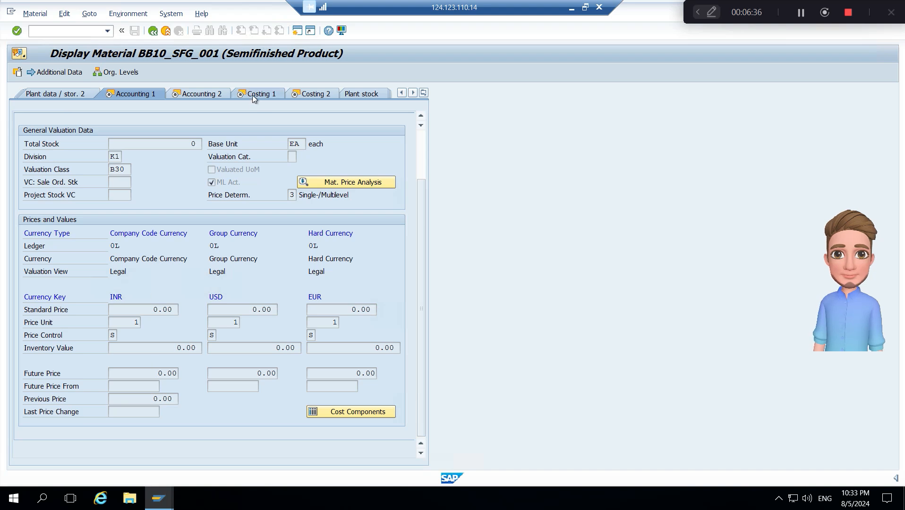
pyautogui.click(206, 96)
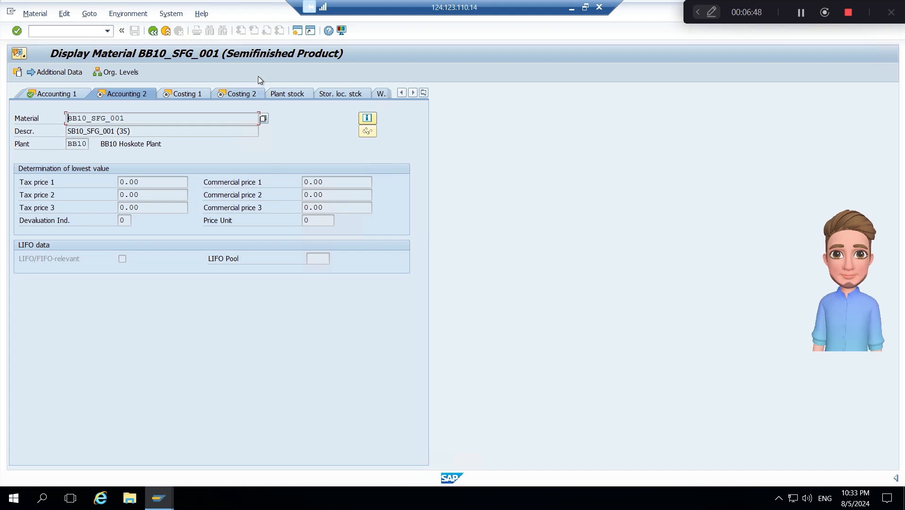
pyautogui.click(242, 93)
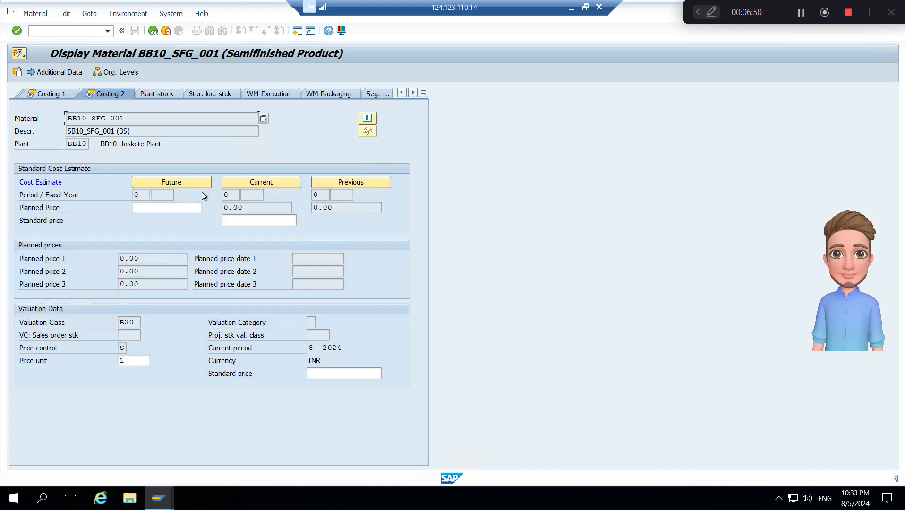
pyautogui.click(42, 259)
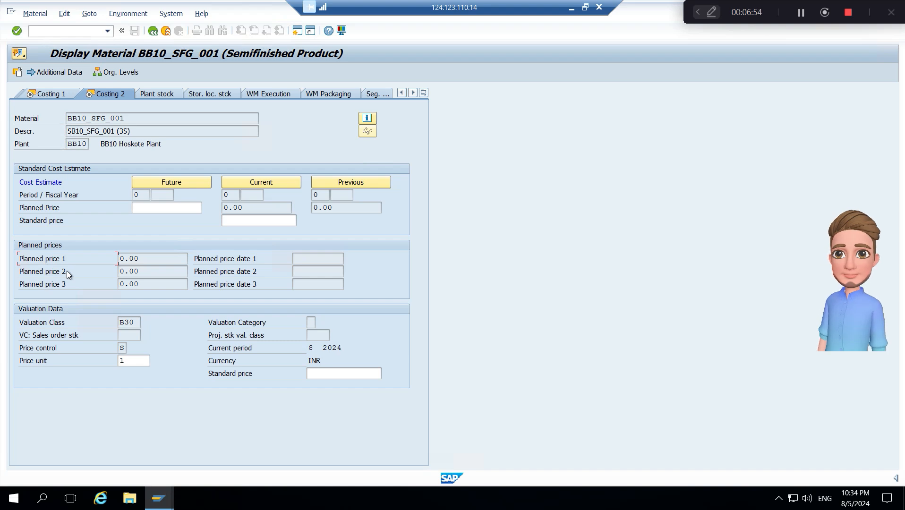
pyautogui.click(47, 285)
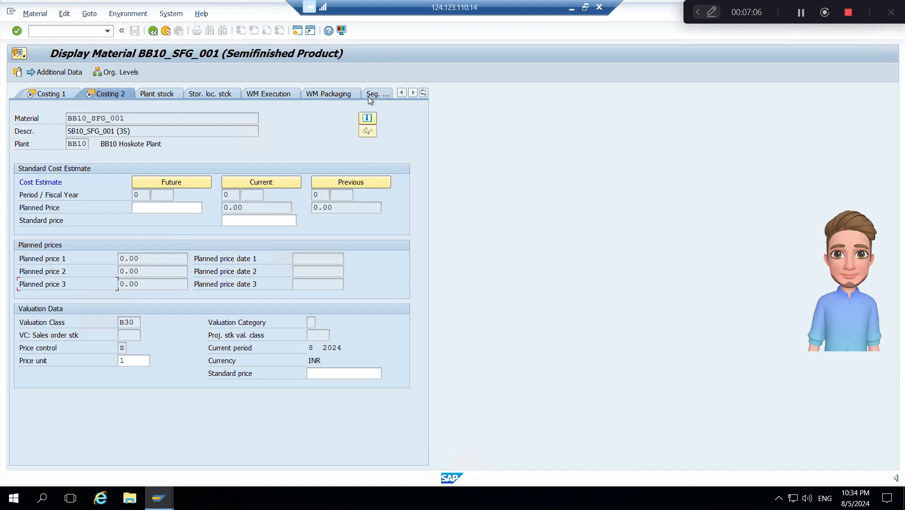
# Return to the Display IMG session and trace the Product Cost Controlling path to the costing variant, costing type and valuation variant activities
pyautogui.doubleClick(645, 15)
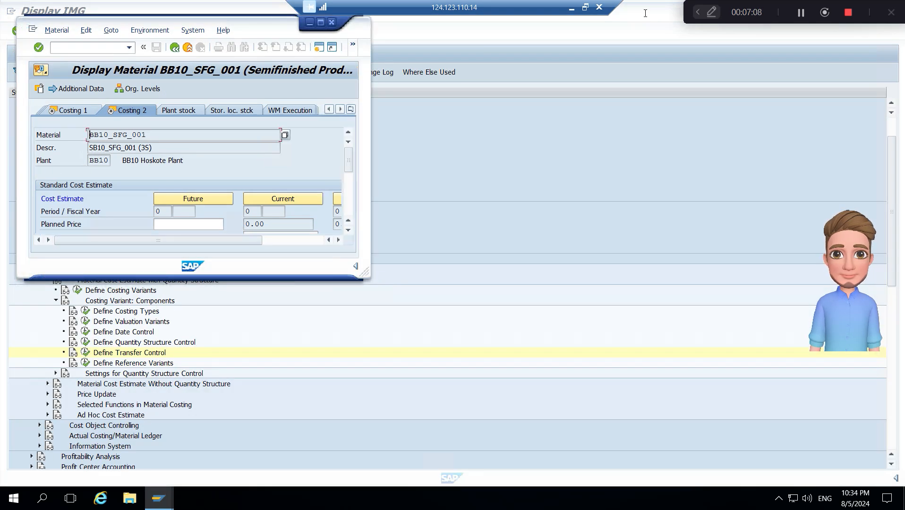
pyautogui.doubleClick(257, 30)
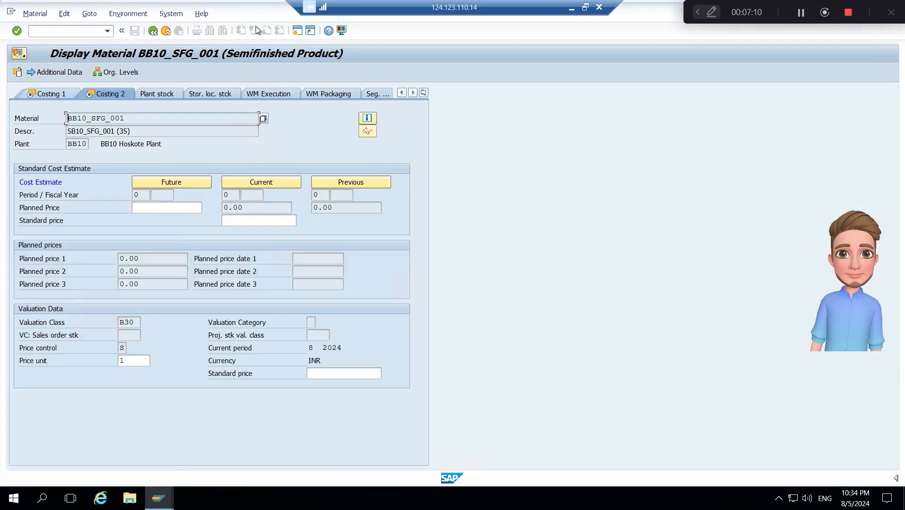
pyautogui.hotkey('alt', 'Tab')
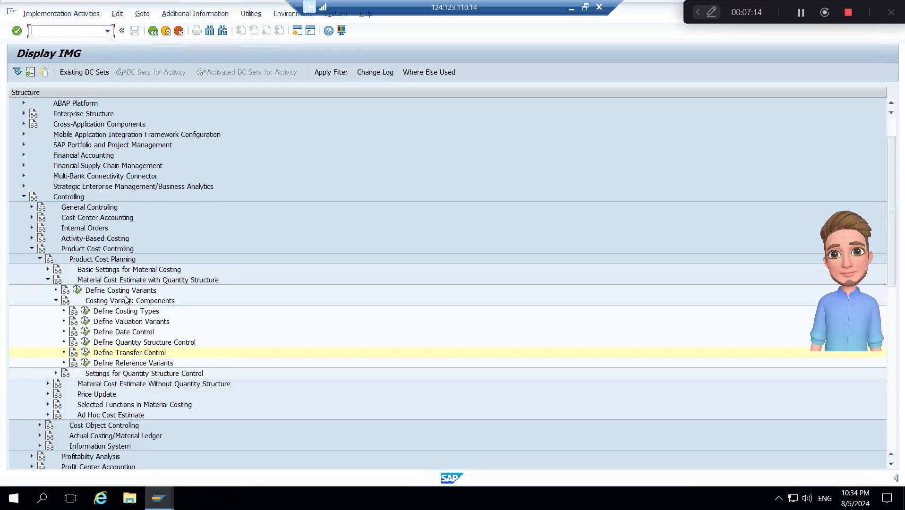
pyautogui.click(126, 291)
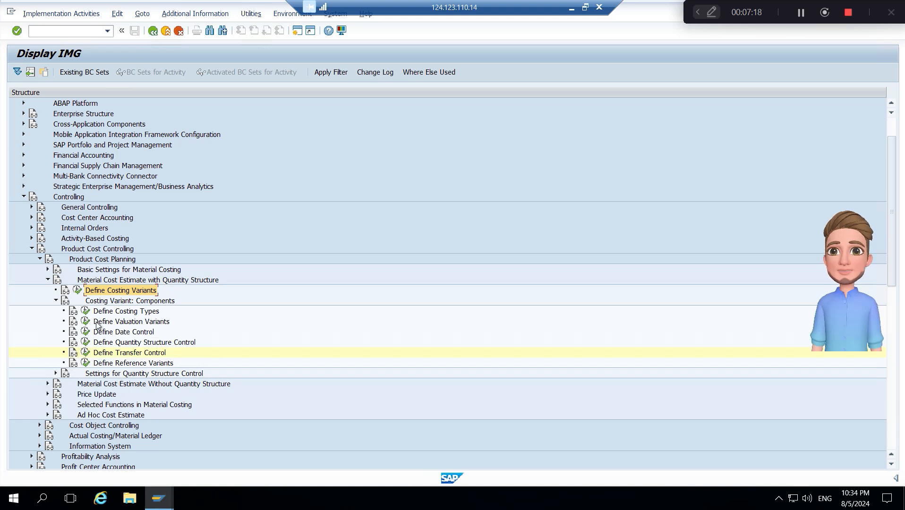
pyautogui.click(75, 188)
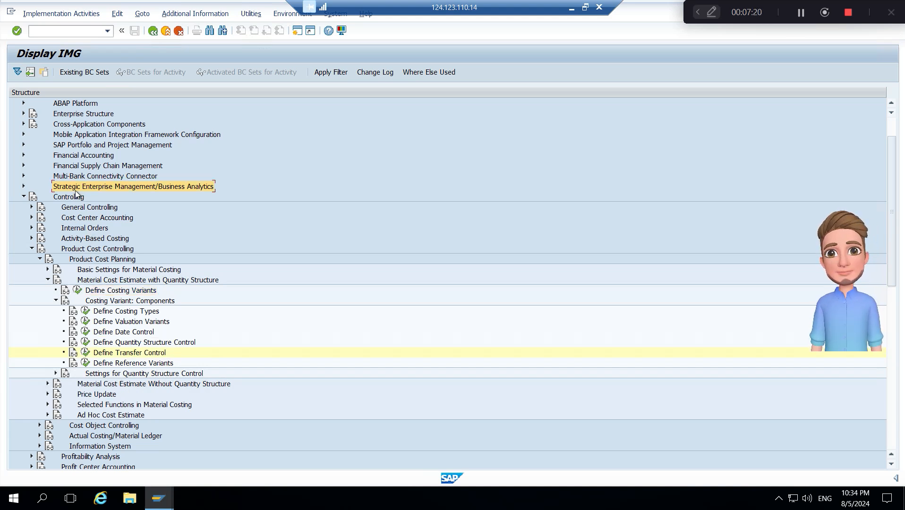
pyautogui.click(97, 249)
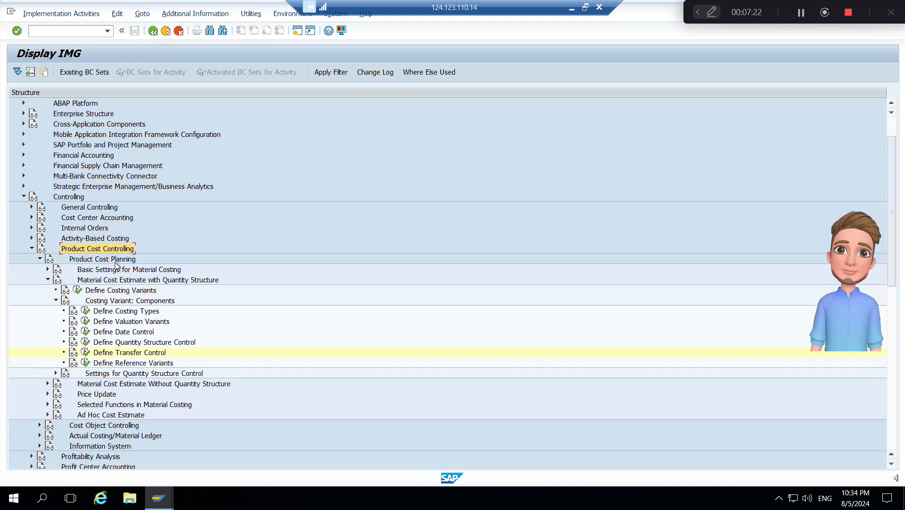
pyautogui.click(135, 281)
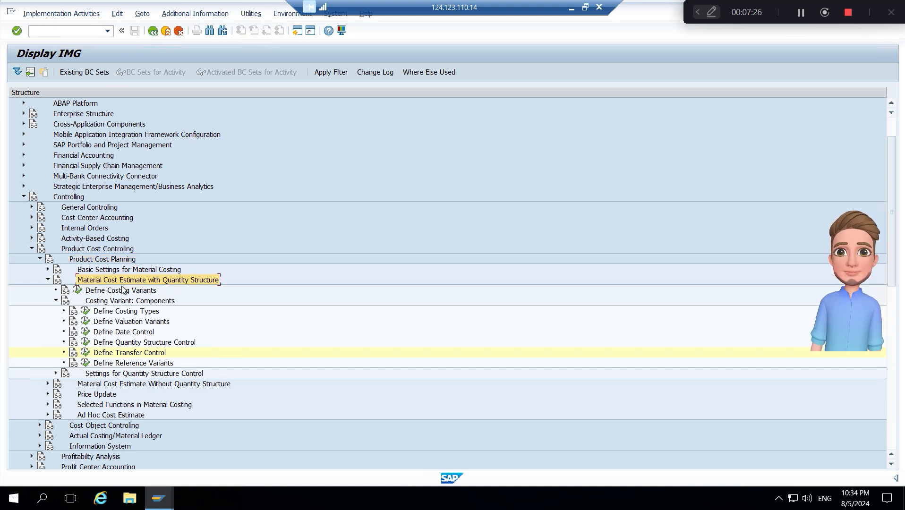
pyautogui.click(115, 291)
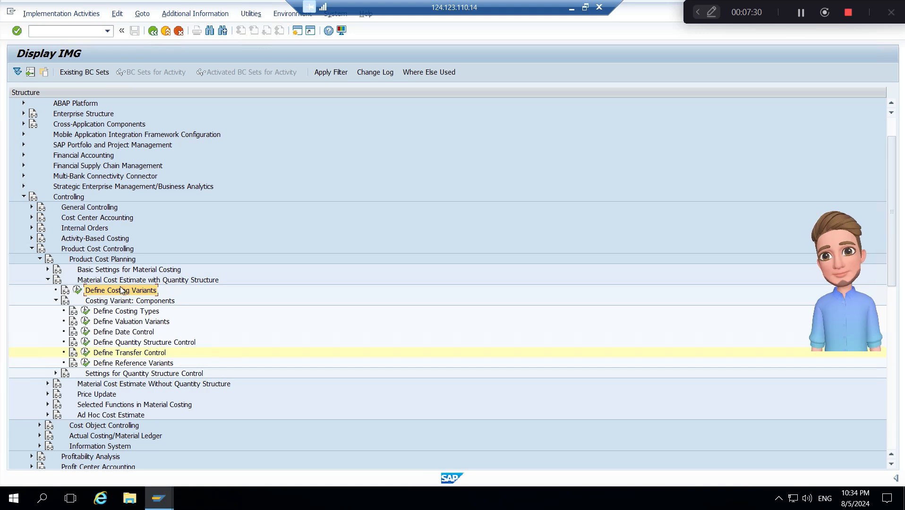
pyautogui.click(115, 314)
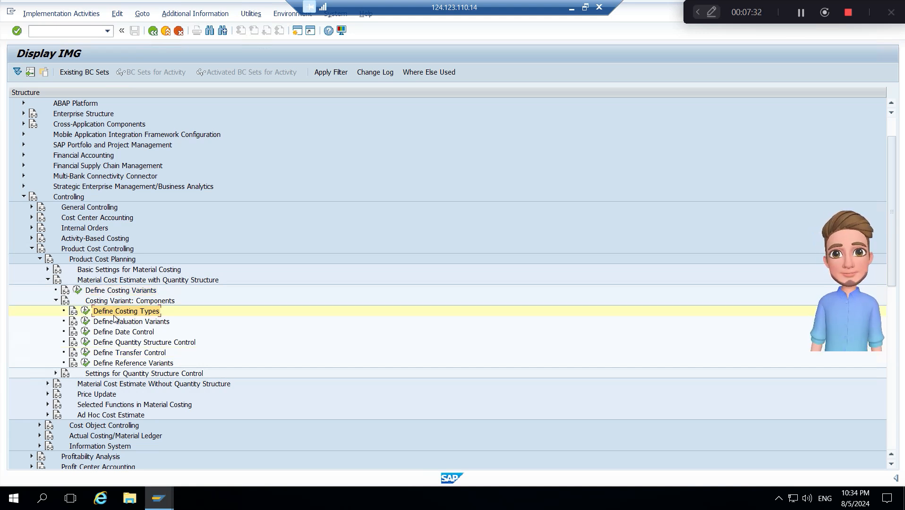
pyautogui.click(115, 321)
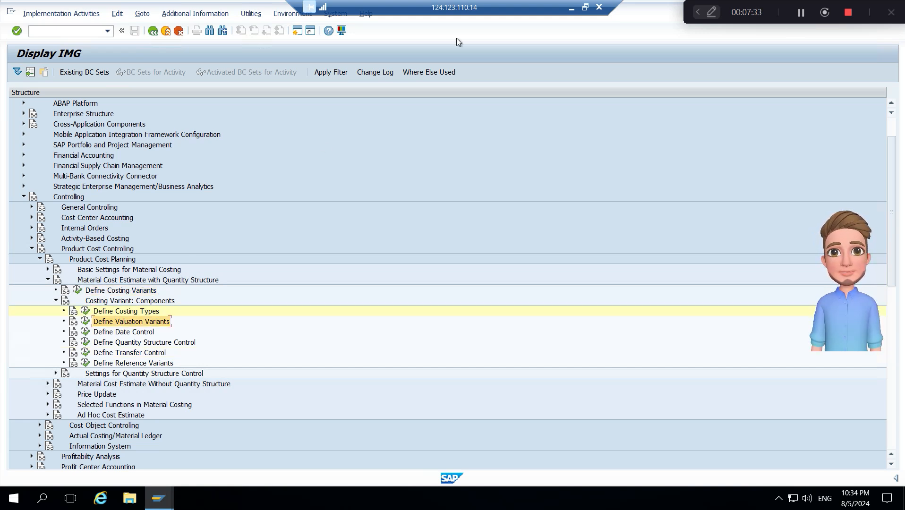
# Reduce the remote desktop to a window, consult the Costing Variant slide in the presentation and return to the Display IMG tree
pyautogui.click(587, 9)
pyautogui.hotkey('alt', 'Tab')
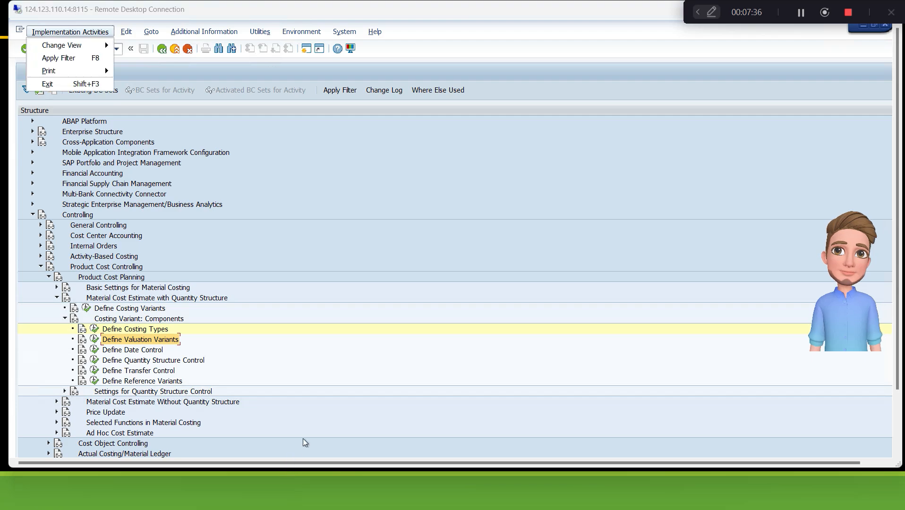
pyautogui.click(475, 501)
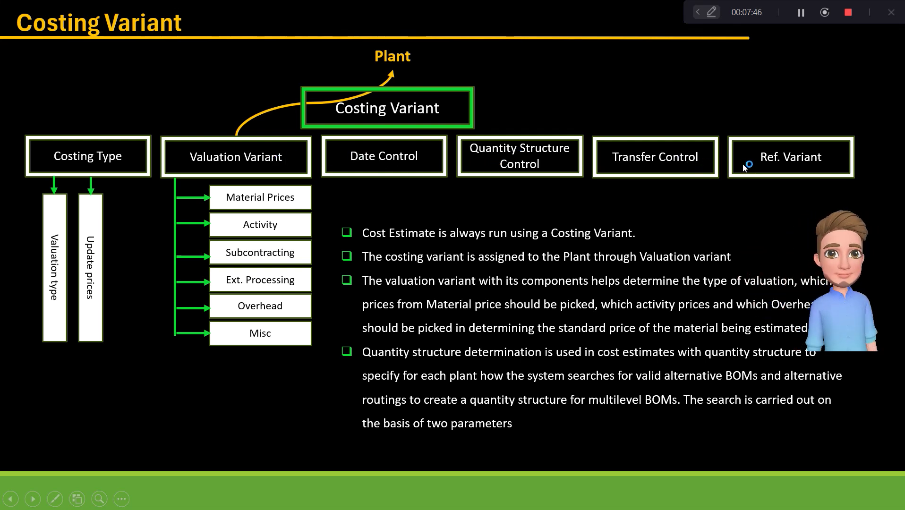
pyautogui.hotkey('alt', 'Tab')
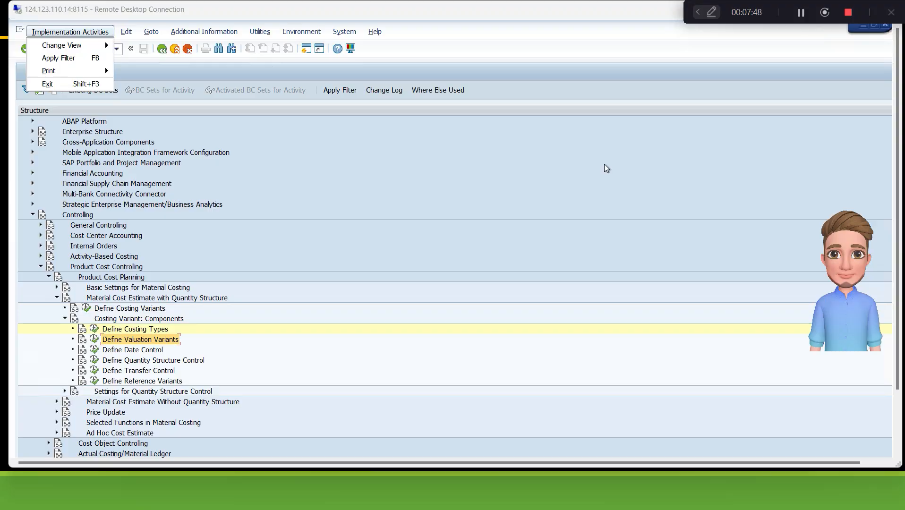
pyautogui.click(292, 297)
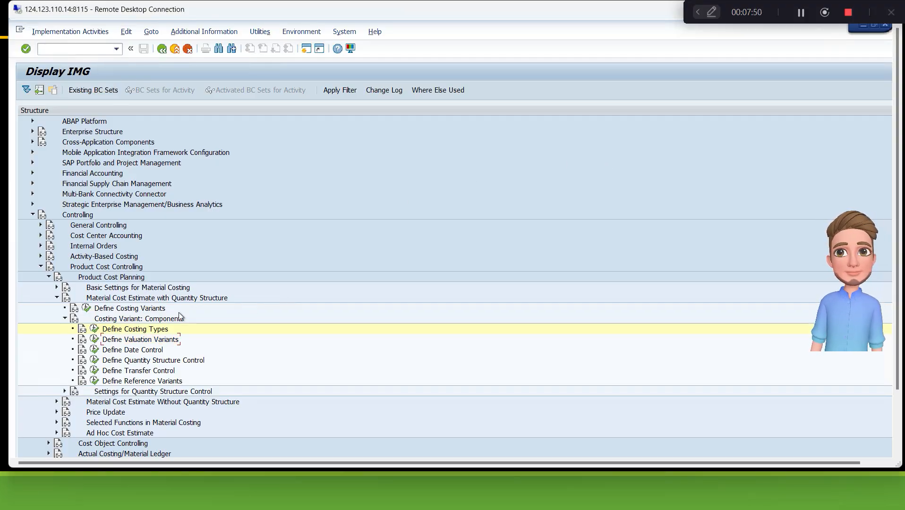
# View the control settings of costing variant PPC1 under Define Costing Variants and return to the IMG tree
pyautogui.click(87, 309)
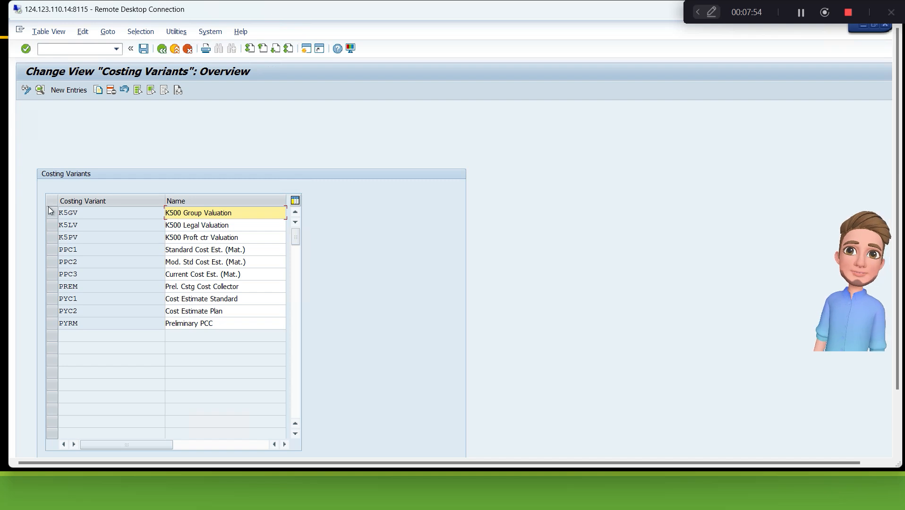
pyautogui.doubleClick(68, 250)
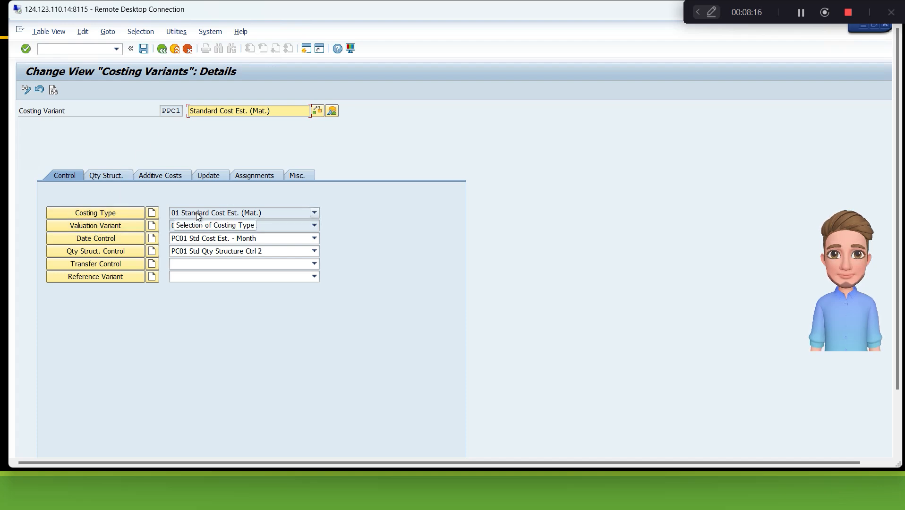
pyautogui.click(162, 50)
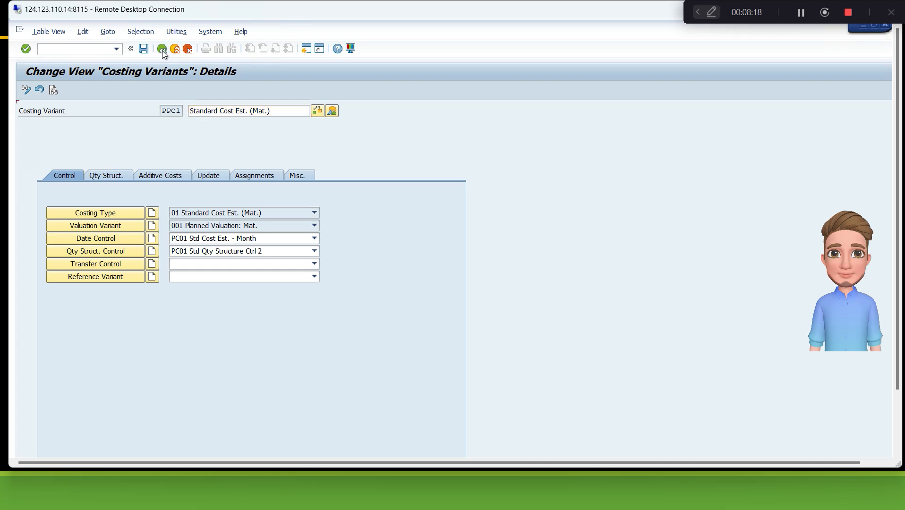
pyautogui.click(162, 50)
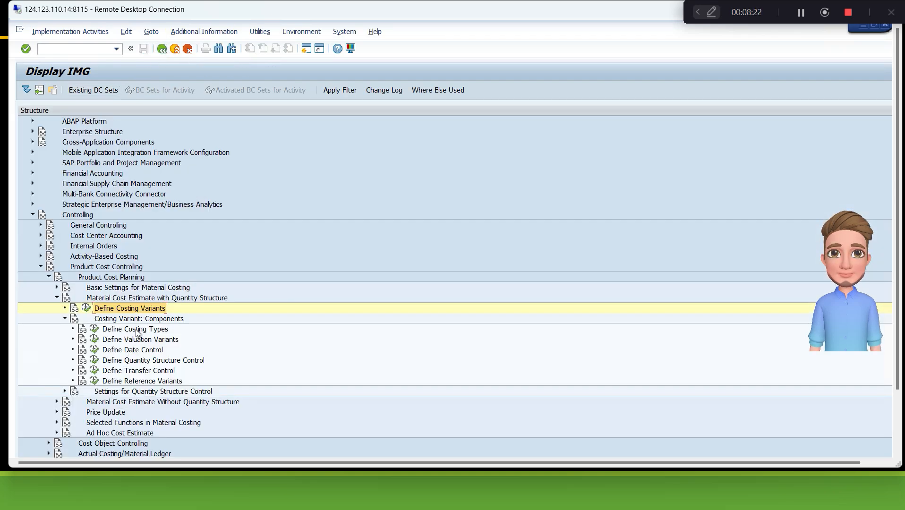
# Consult the Costing Variant slide again and open the details of costing type 01 under Define Costing Types
pyautogui.hotkey('alt', 'Tab')
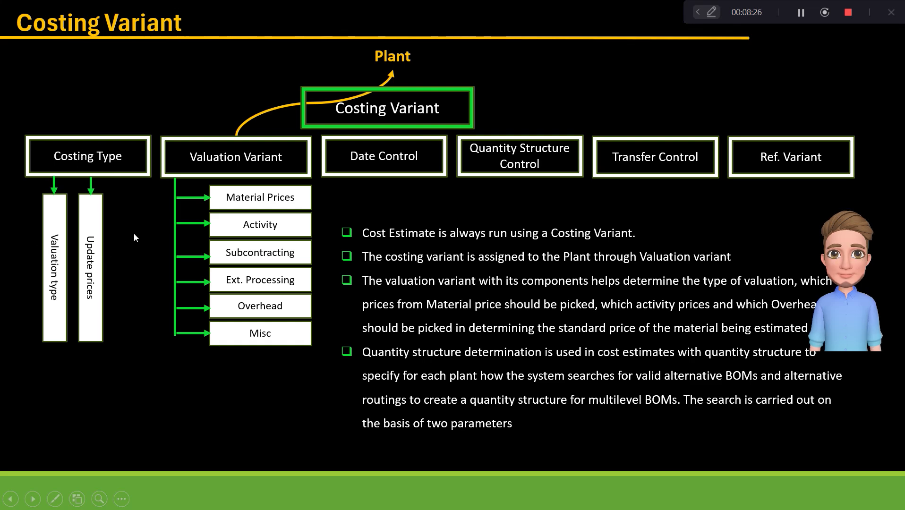
pyautogui.hotkey('alt', 'Tab')
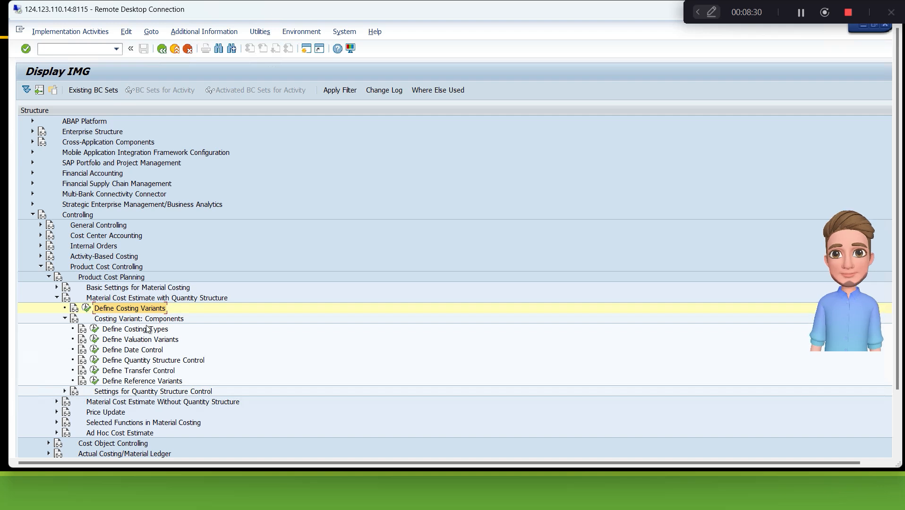
pyautogui.click(92, 330)
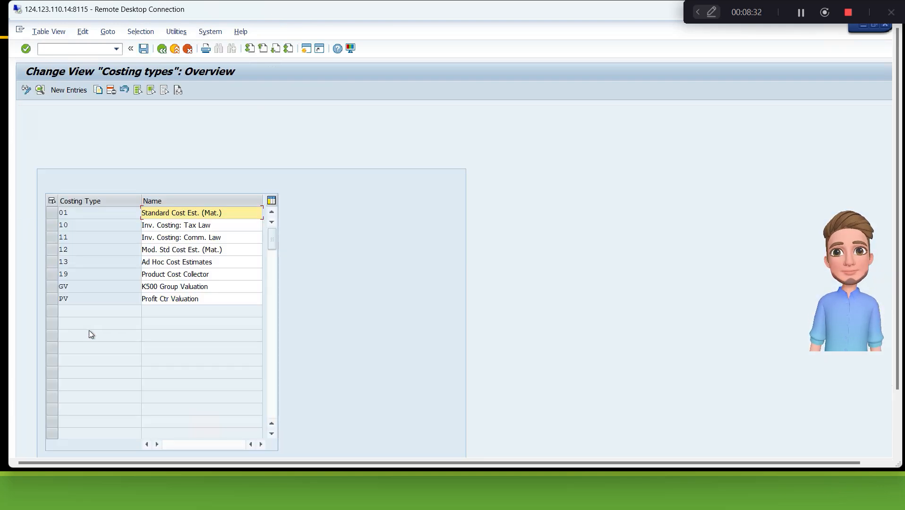
pyautogui.doubleClick(66, 215)
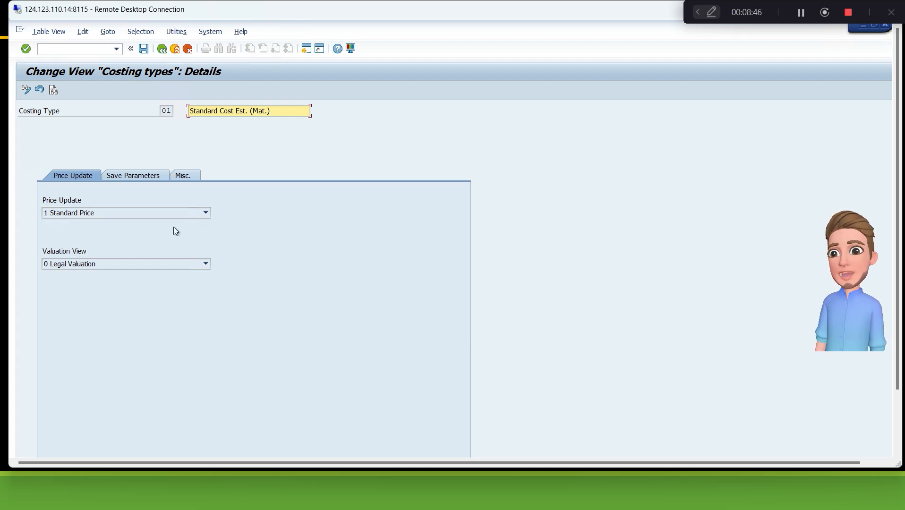
# Inspect the available price update options and the save parameters of costing type 01
pyautogui.click(202, 214)
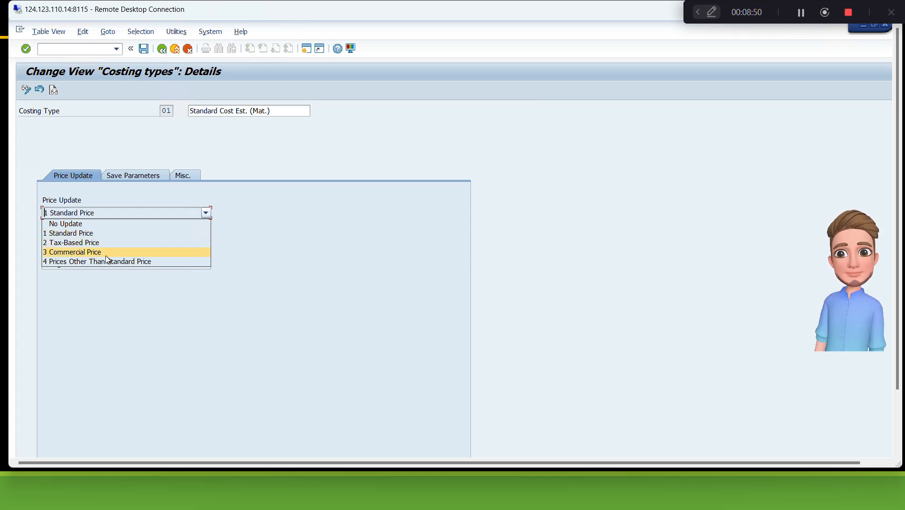
pyautogui.click(294, 256)
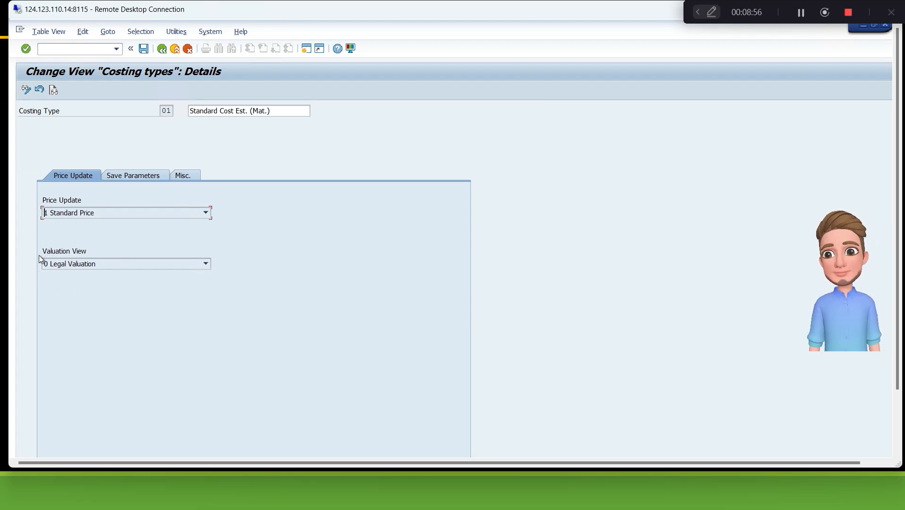
pyautogui.click(127, 177)
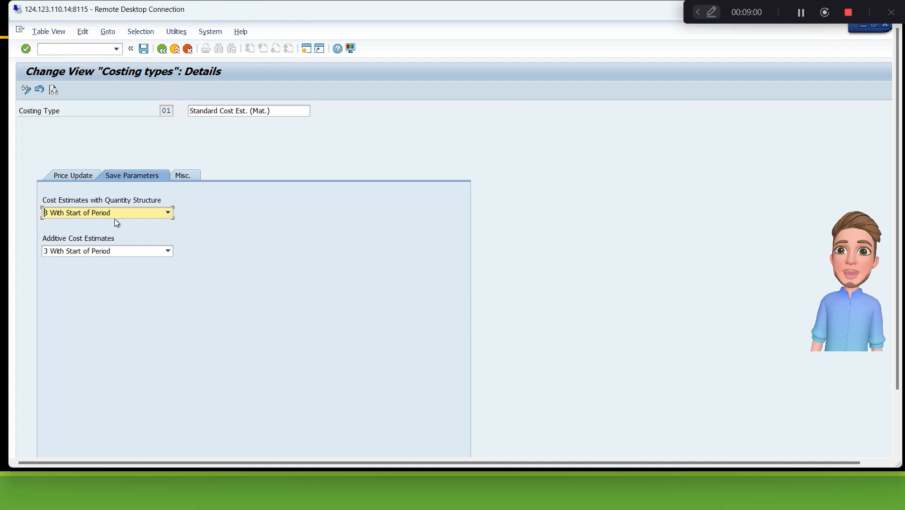
# View the miscellaneous and price update settings of costing type 01, then consult the Costing Variant slide and return to SAP
pyautogui.click(184, 178)
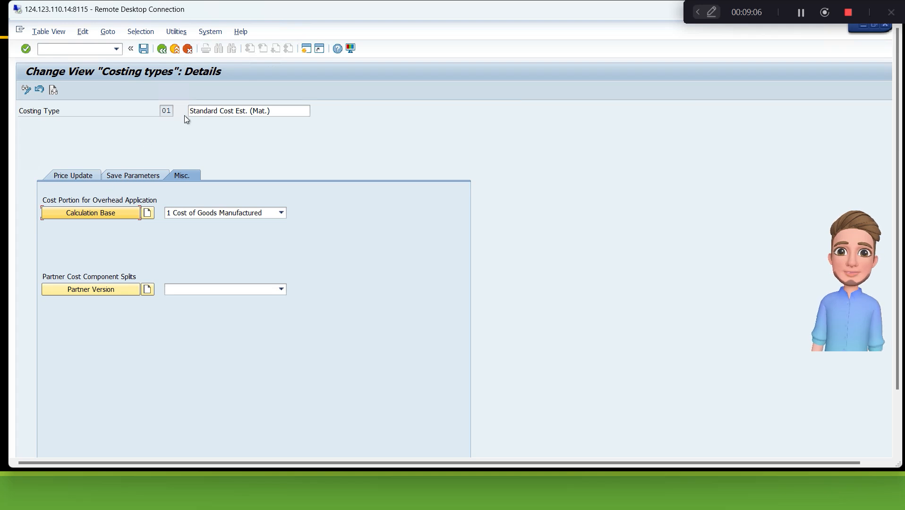
pyautogui.click(73, 175)
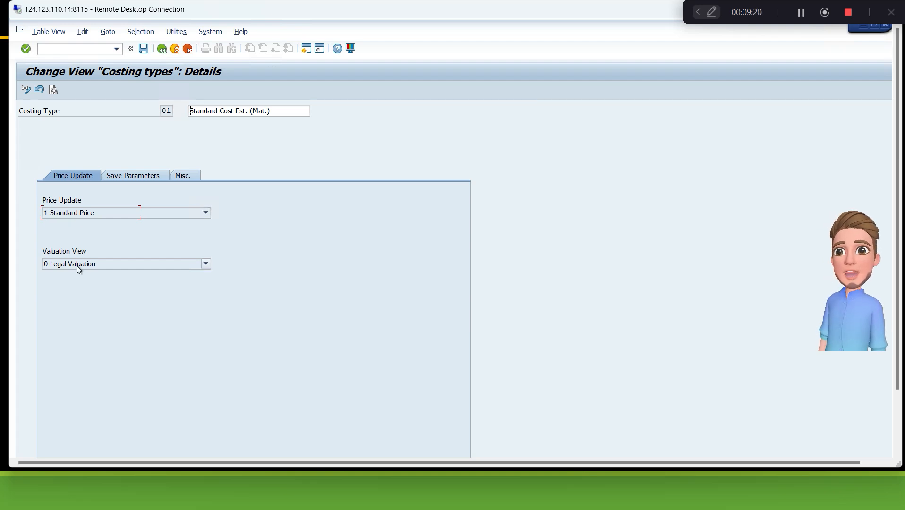
pyautogui.click(125, 495)
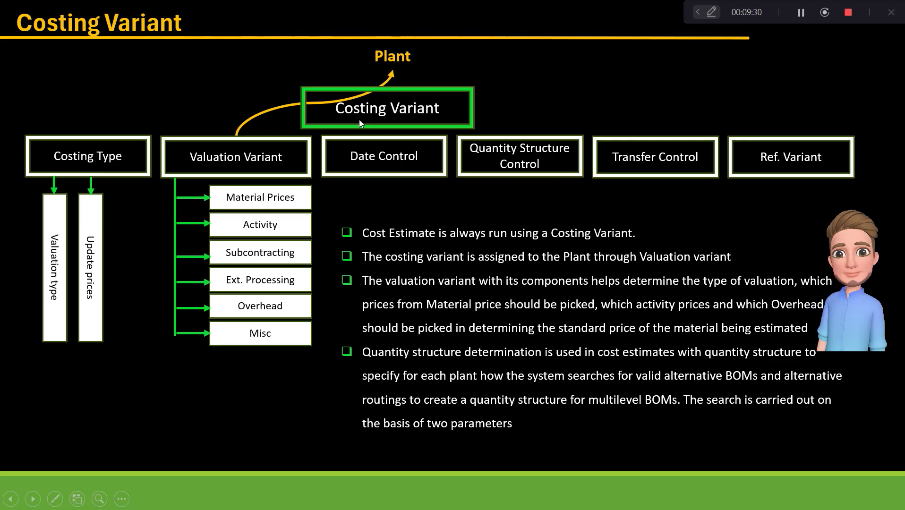
pyautogui.hotkey('alt', 'Tab')
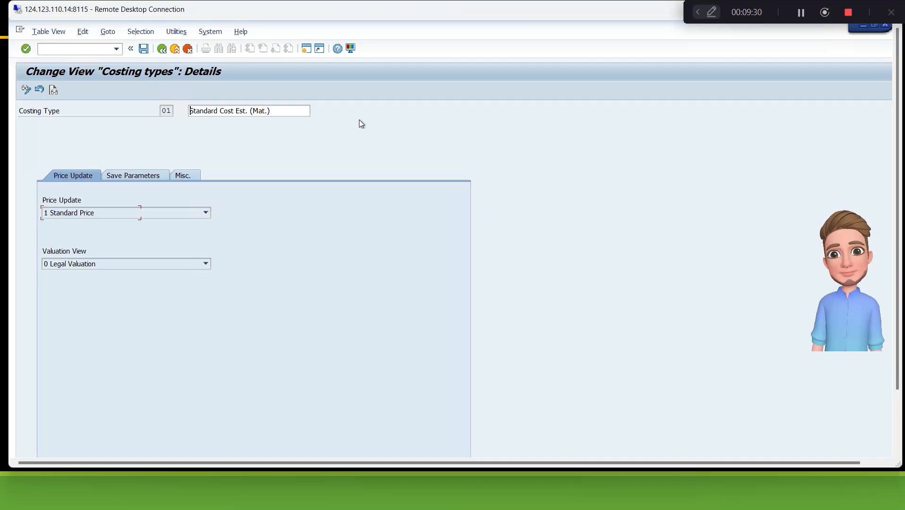
# Open the details of costing type PV from the overview and restore the remote desktop to full screen
pyautogui.click(162, 49)
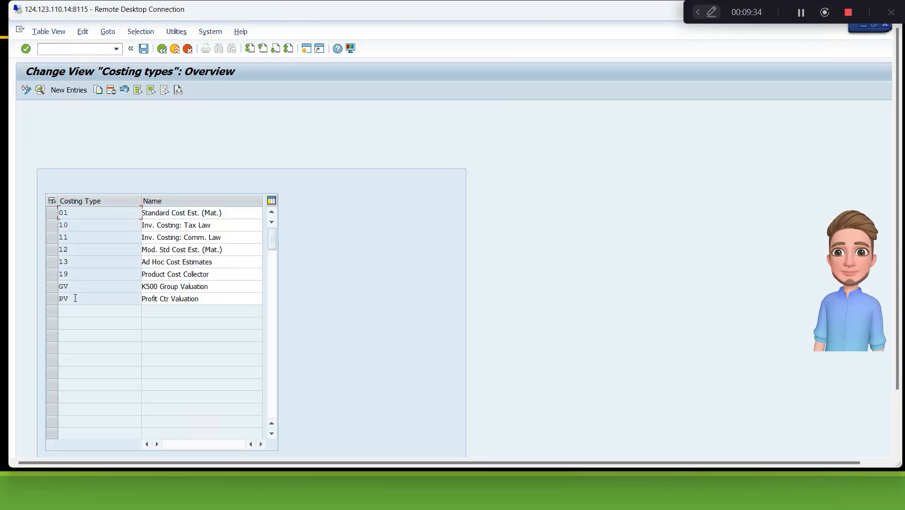
pyautogui.doubleClick(64, 297)
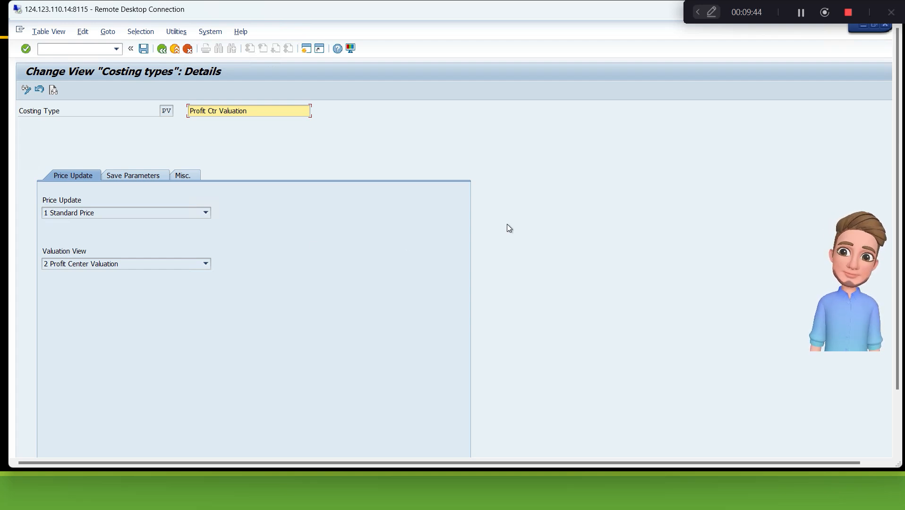
pyautogui.doubleClick(508, 11)
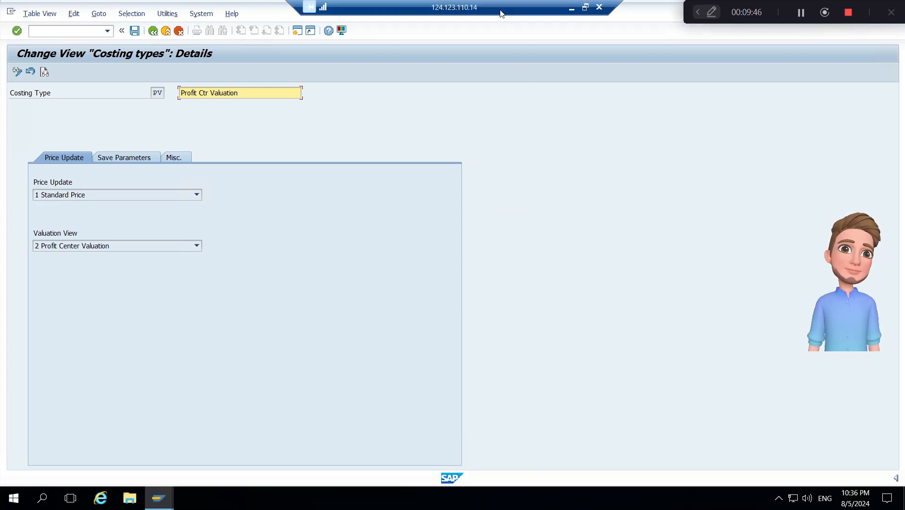
# Consult the Accounting 1 price data of material BB10_PKG_001 and return to the details of costing type PV
pyautogui.hotkey('alt', 'Tab')
pyautogui.hotkey('alt', 'Tab')
pyautogui.hotkey('alt', 'Tab')
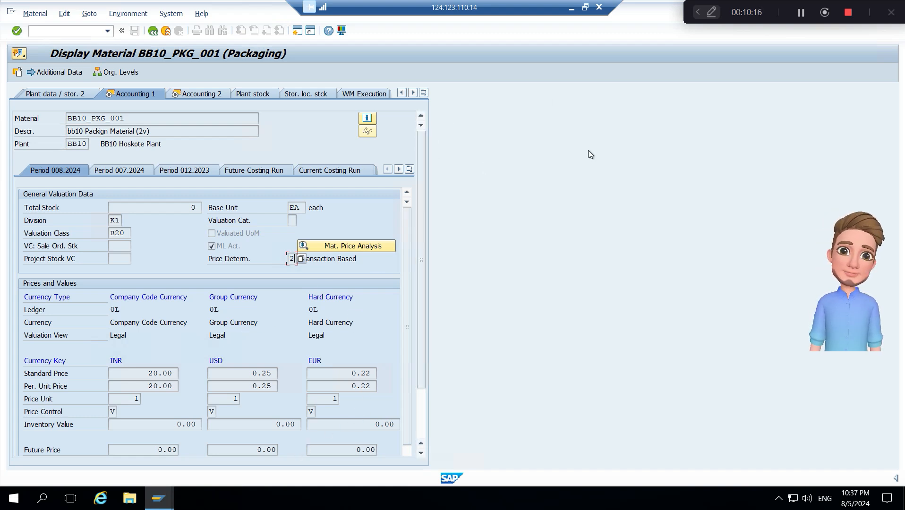
pyautogui.hotkey('alt', 'Tab')
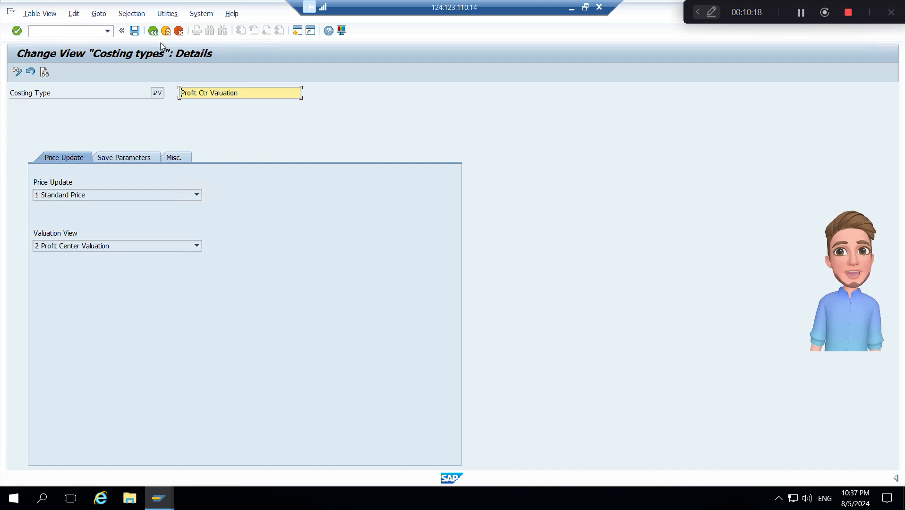
# View the price update and valuation view settings of costing types GV and 10, and return to the IMG tree
pyautogui.click(153, 32)
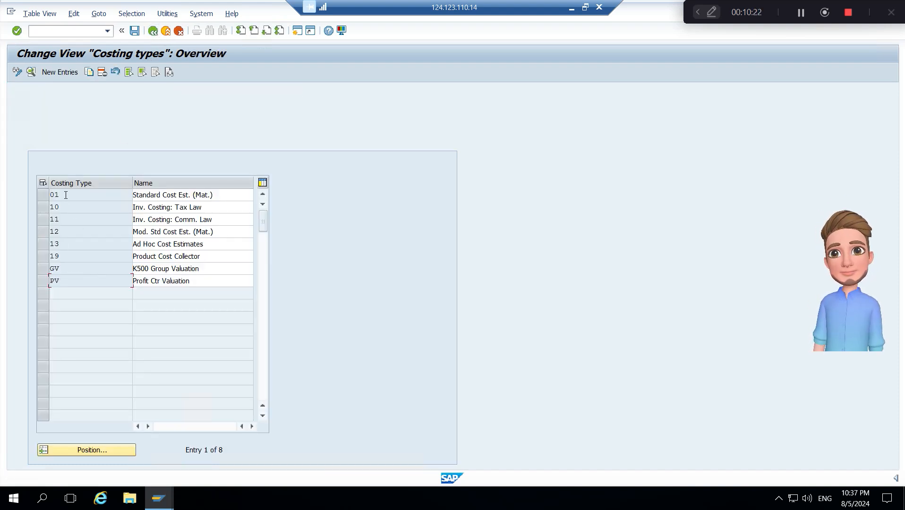
pyautogui.doubleClick(57, 268)
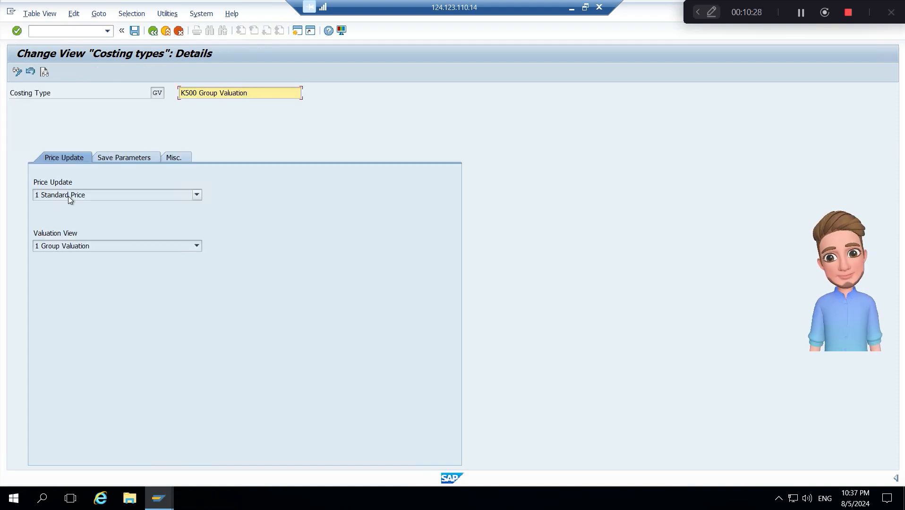
pyautogui.click(152, 32)
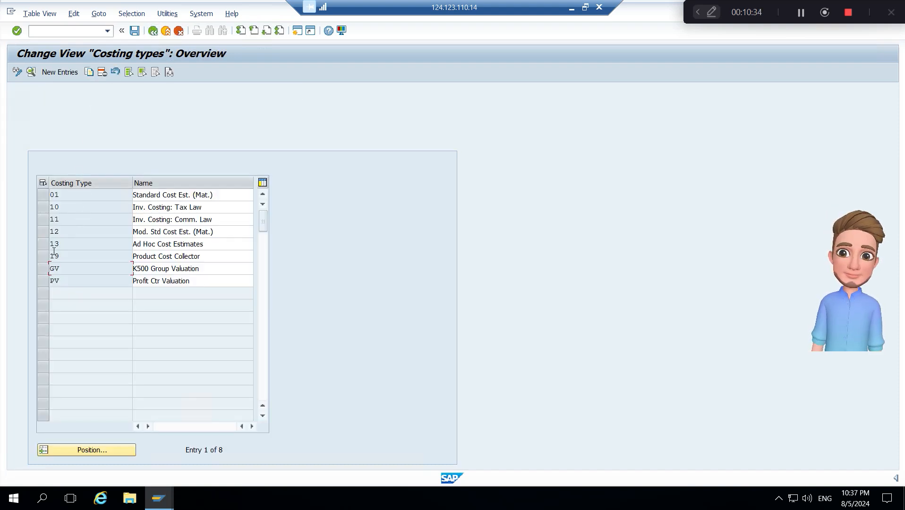
pyautogui.doubleClick(55, 207)
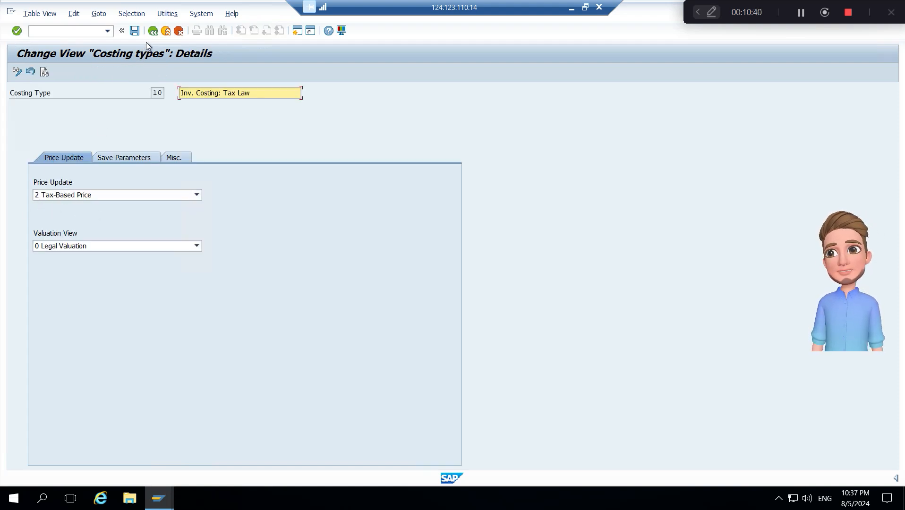
pyautogui.click(154, 32)
pyautogui.click(153, 32)
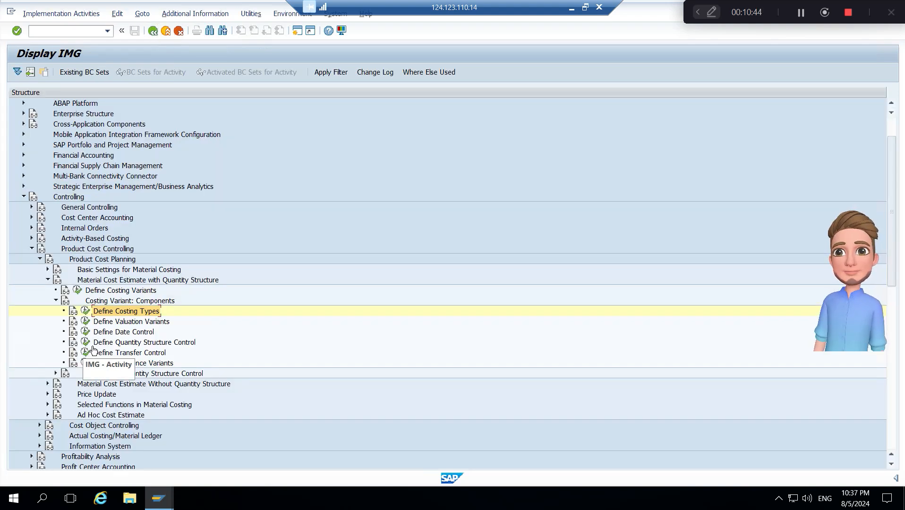
# Open the details of costing variant PPC1 under Define Costing Variants and compare them with the Costing Variant slide
pyautogui.click(77, 290)
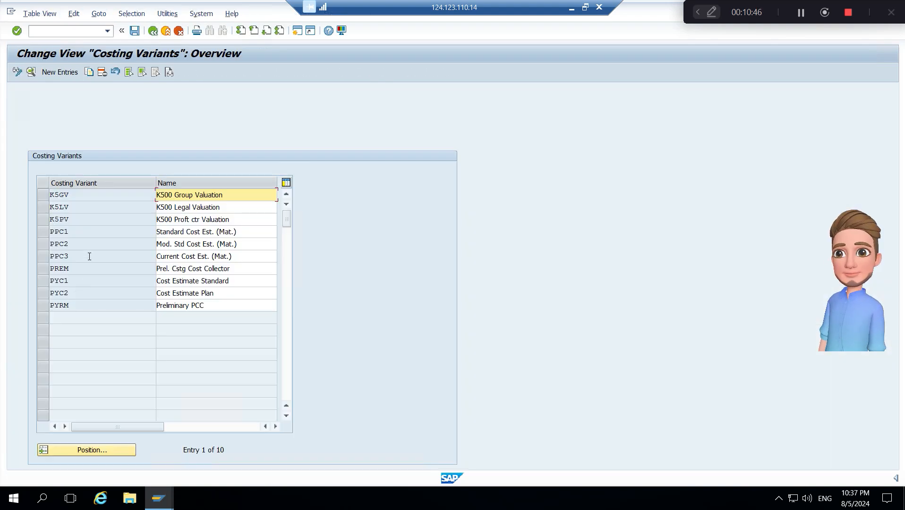
pyautogui.doubleClick(59, 232)
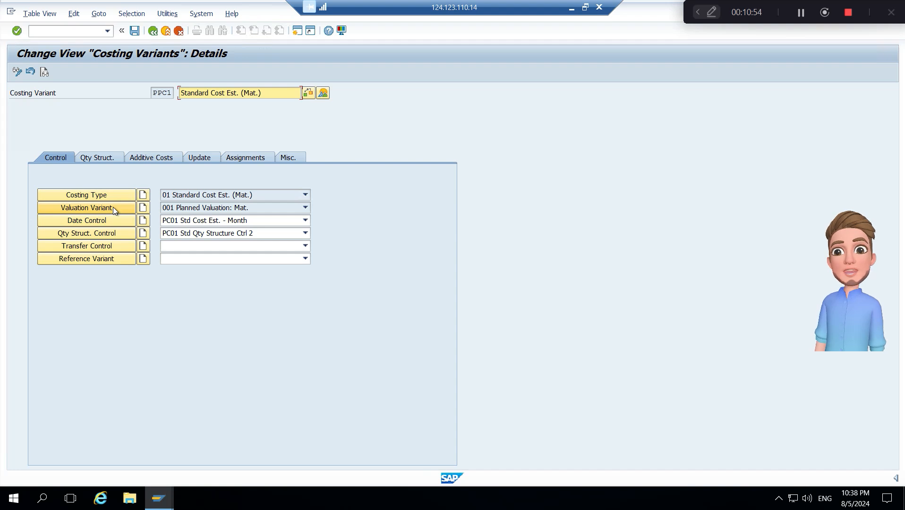
pyautogui.click(584, 7)
pyautogui.click(230, 503)
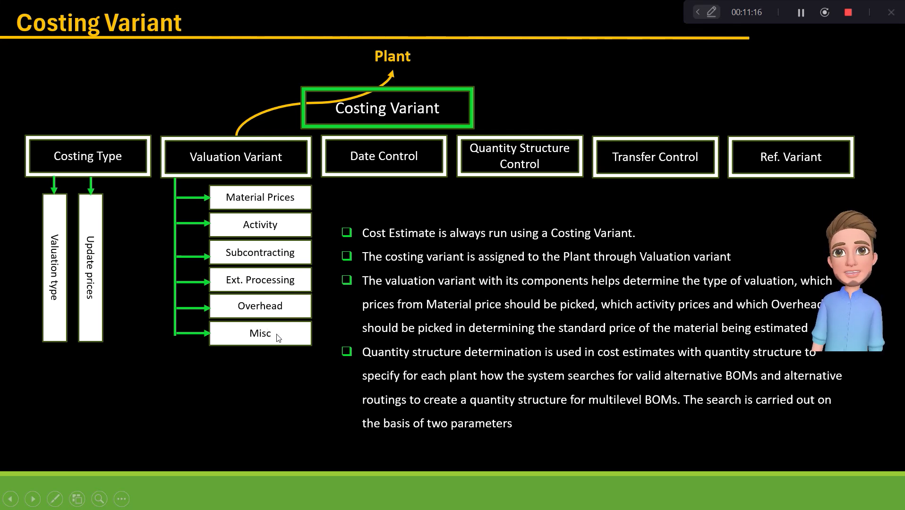
pyautogui.hotkey('alt', 'Tab')
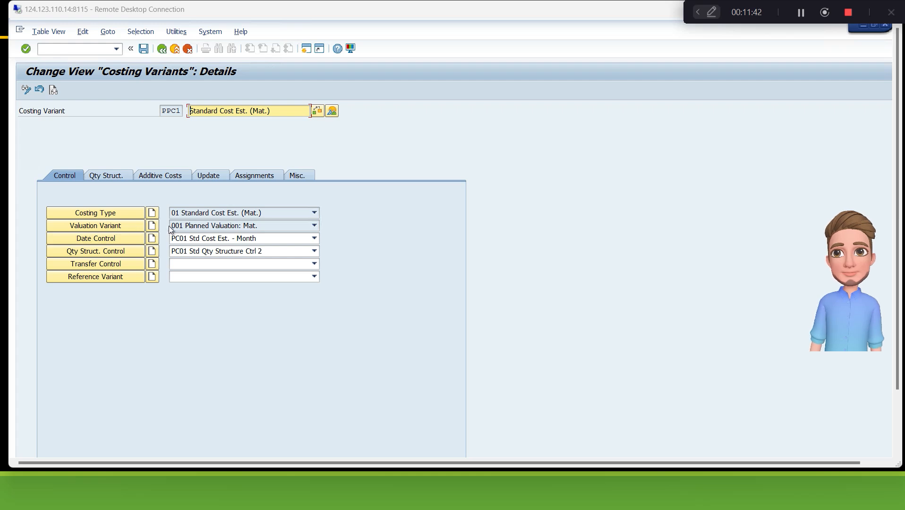
# Open PPC1's valuation variant 001 and review its material valuation, activity, subcontracting, external processing and overhead settings
pyautogui.click(115, 223)
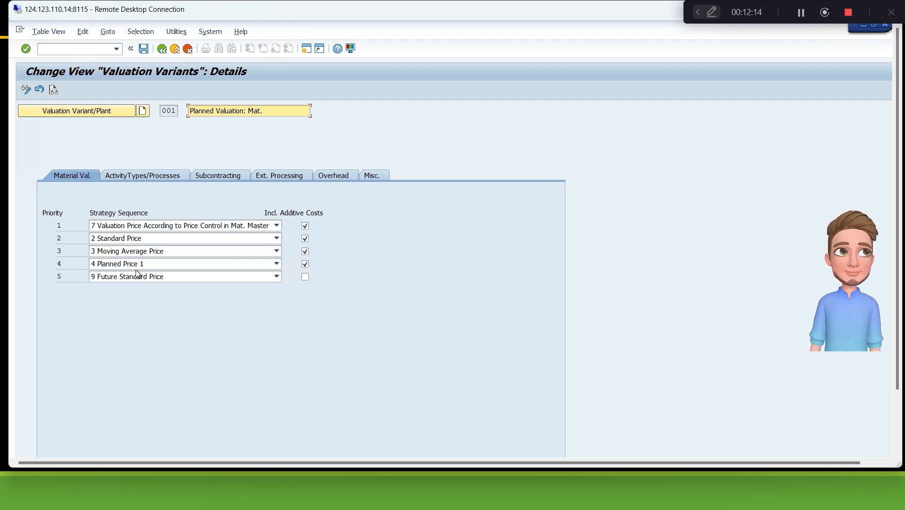
pyautogui.click(152, 176)
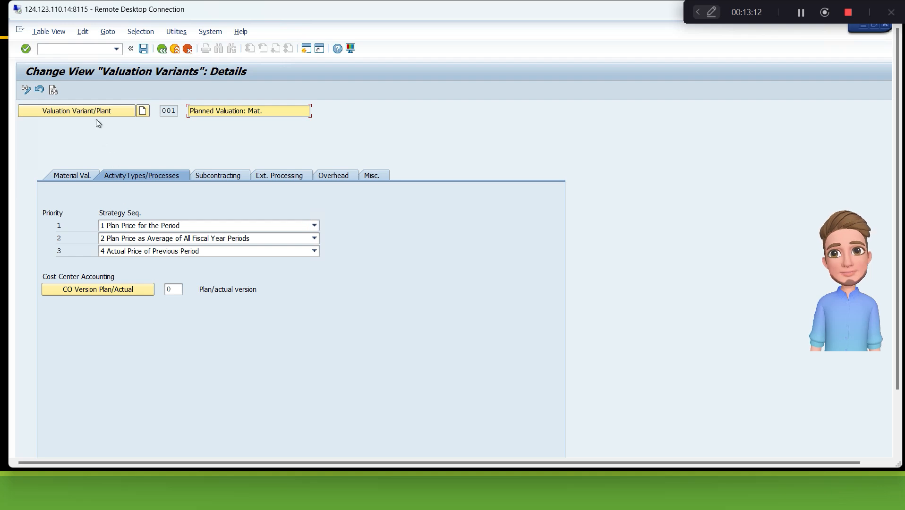
pyautogui.click(226, 176)
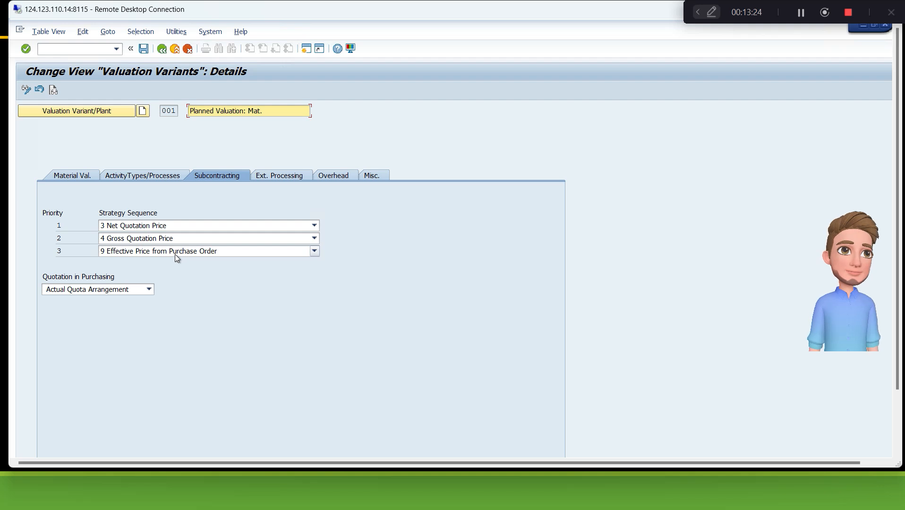
pyautogui.click(291, 178)
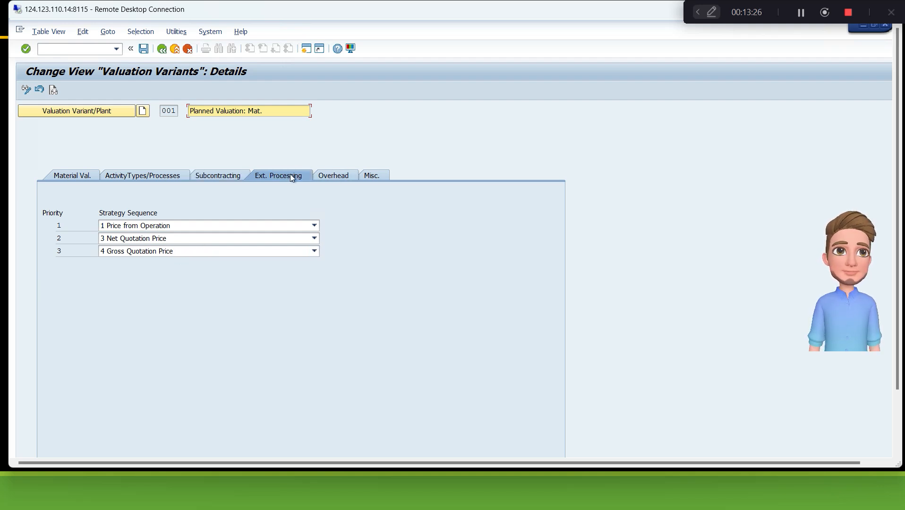
pyautogui.click(327, 175)
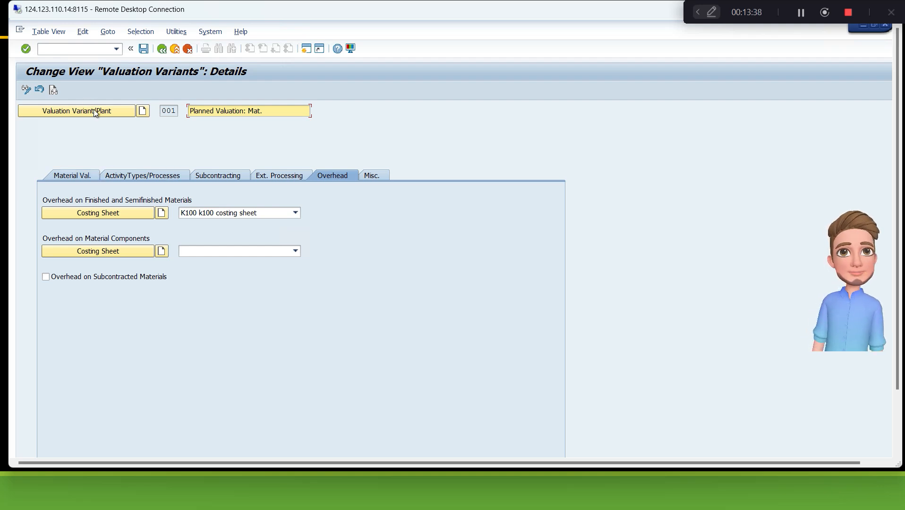
# Create a new plant-dependent entry for valuation variant 001 assigned to plant BB10
pyautogui.click(112, 113)
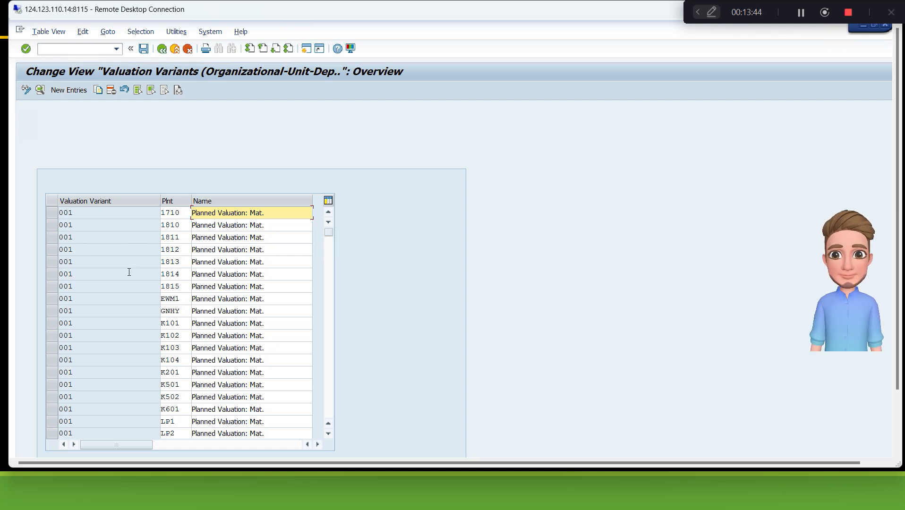
pyautogui.click(69, 90)
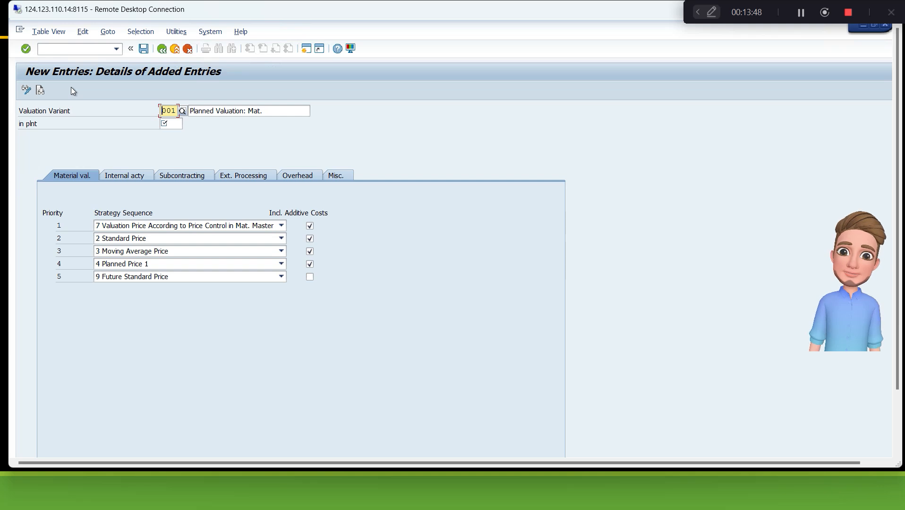
pyautogui.press('Tab')
pyautogui.press('Tab')
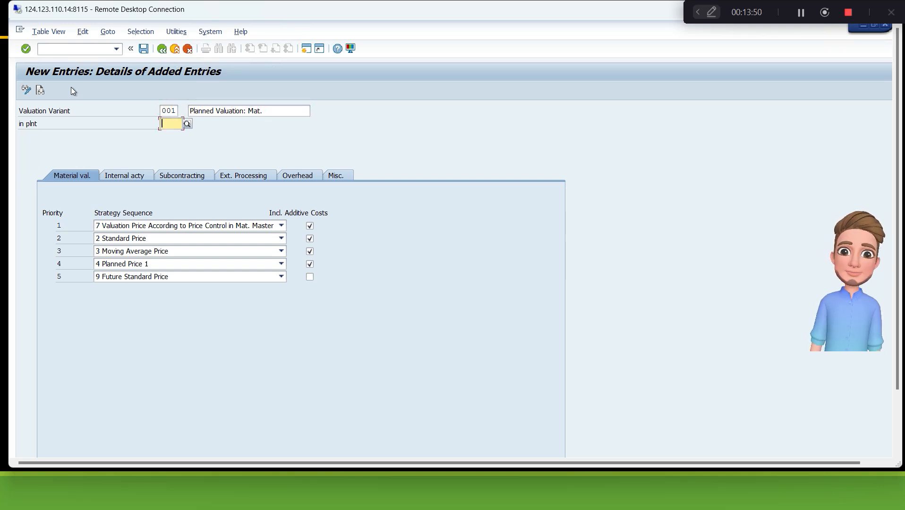
pyautogui.write('BB1')
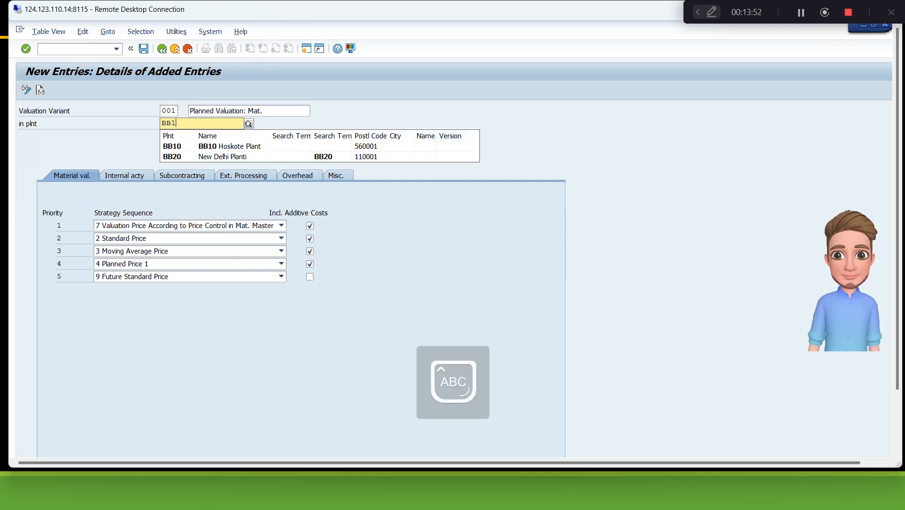
pyautogui.write('0')
pyautogui.press('Return')
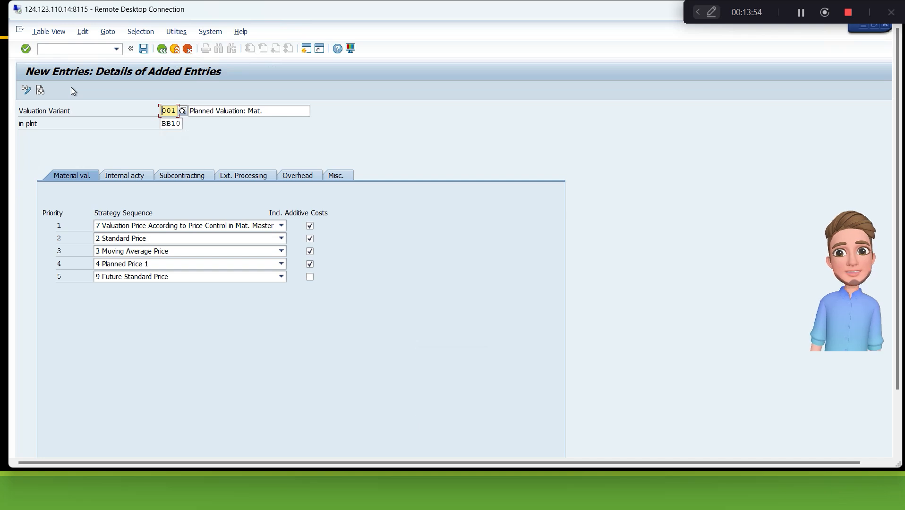
# Review the internal activity, subcontracting and material valuation strategies of the new BB10 entry
pyautogui.click(114, 173)
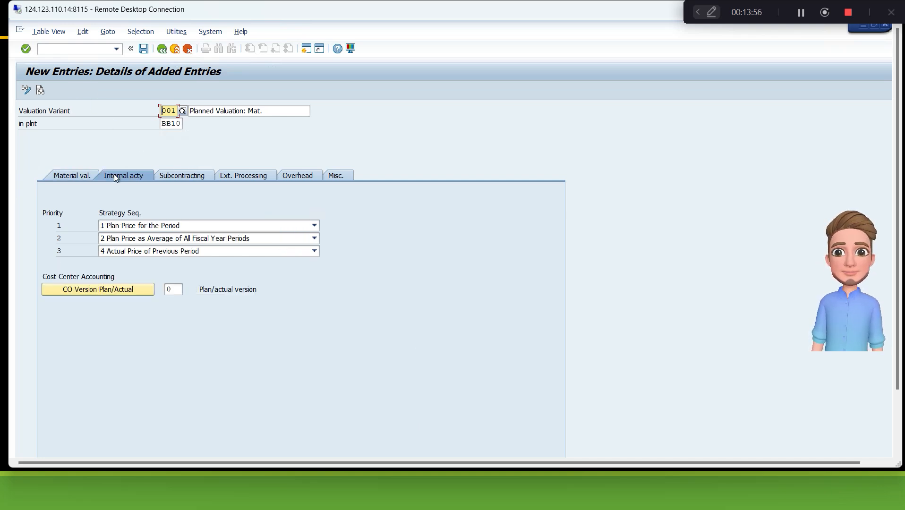
pyautogui.click(176, 179)
pyautogui.click(81, 175)
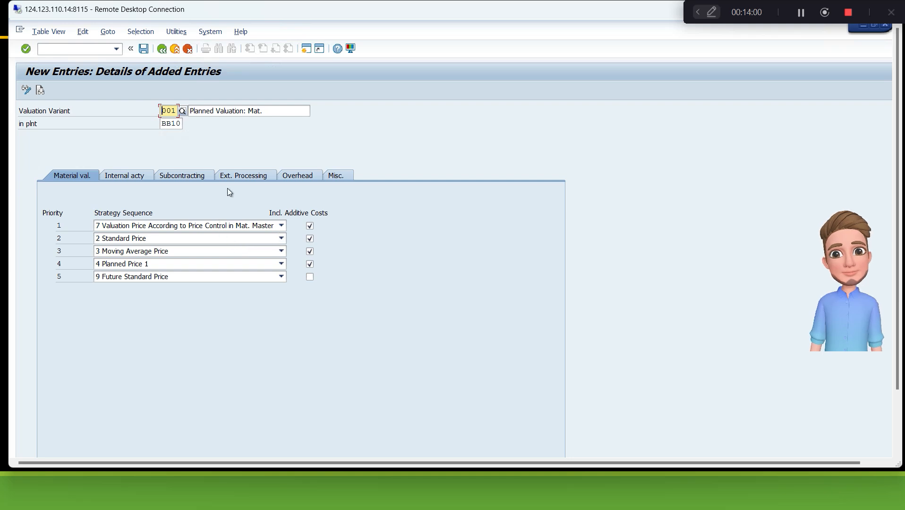
# Try to assign costing sheet B100 to the BB10 entry's overhead on finished and semifinished materials, and check its miscellaneous settings
pyautogui.click(297, 176)
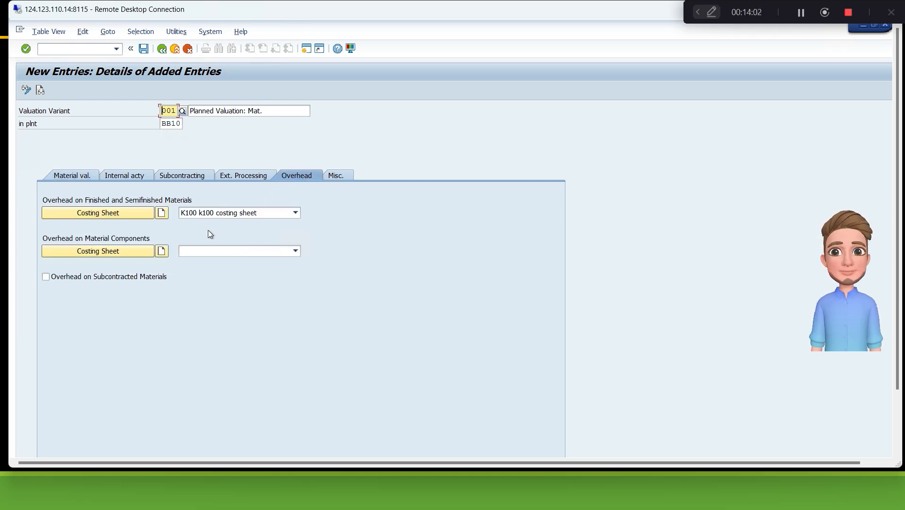
pyautogui.click(295, 213)
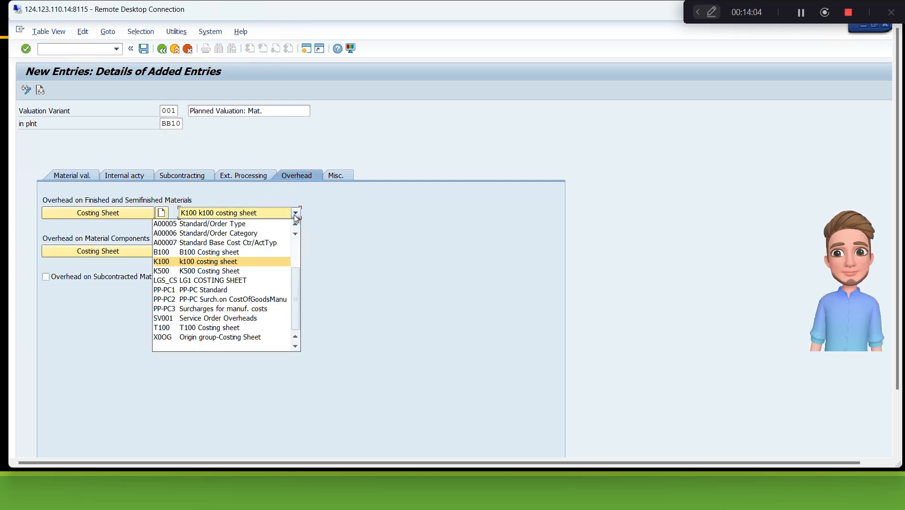
pyautogui.click(204, 253)
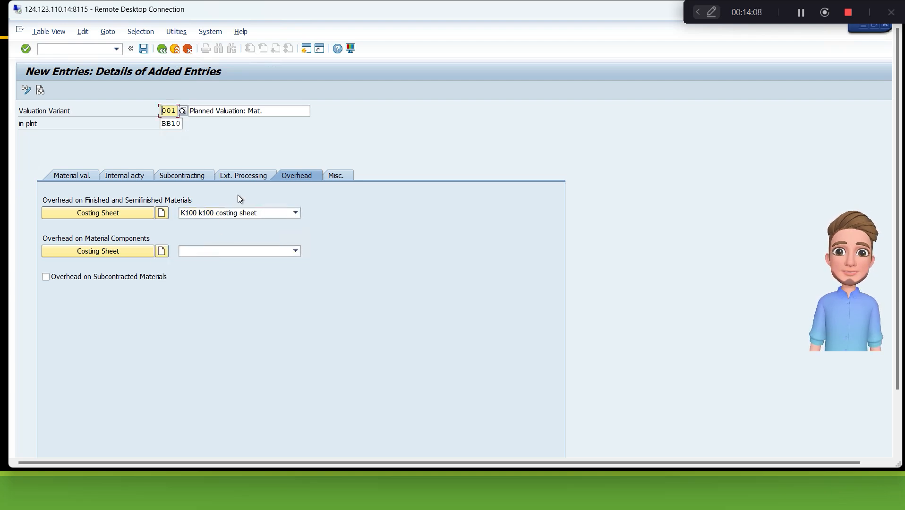
pyautogui.click(343, 174)
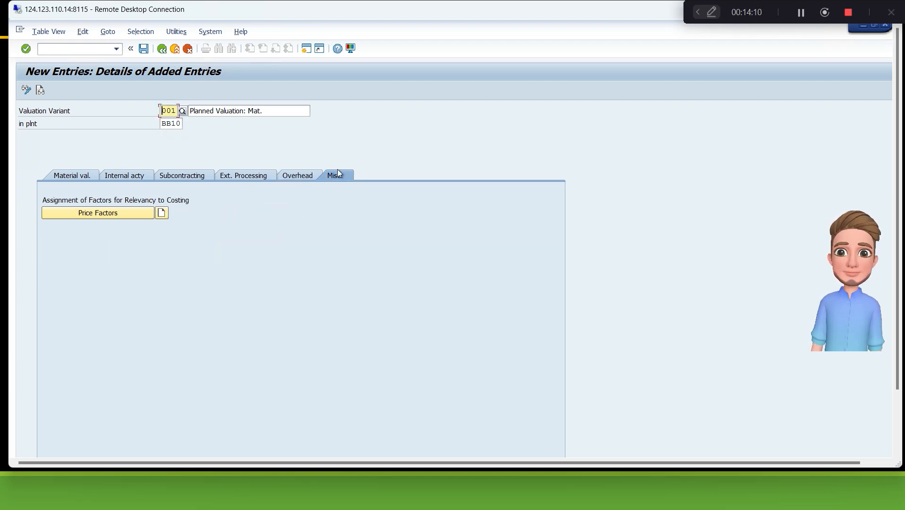
# Save the BB10 entry under the customizing request "BB10 Company org configurations" and return to the valuation variant and plant overview
pyautogui.click(144, 49)
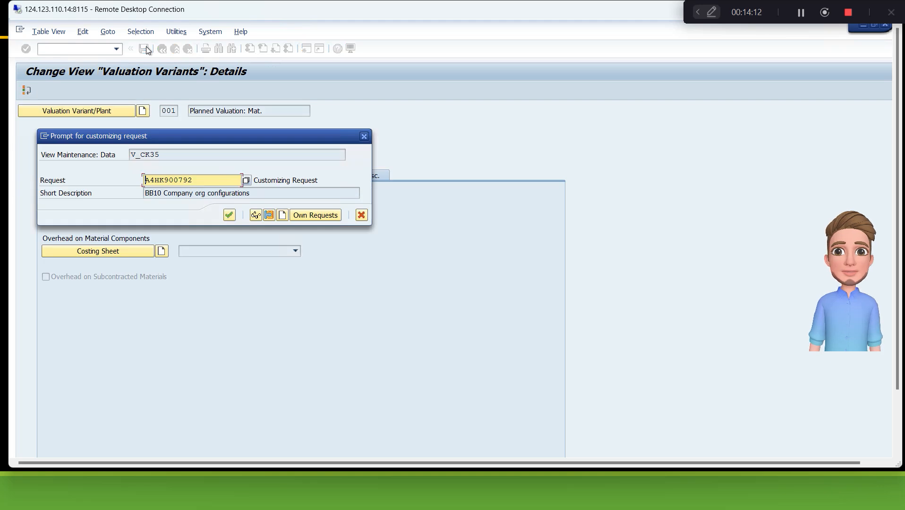
pyautogui.press('Return')
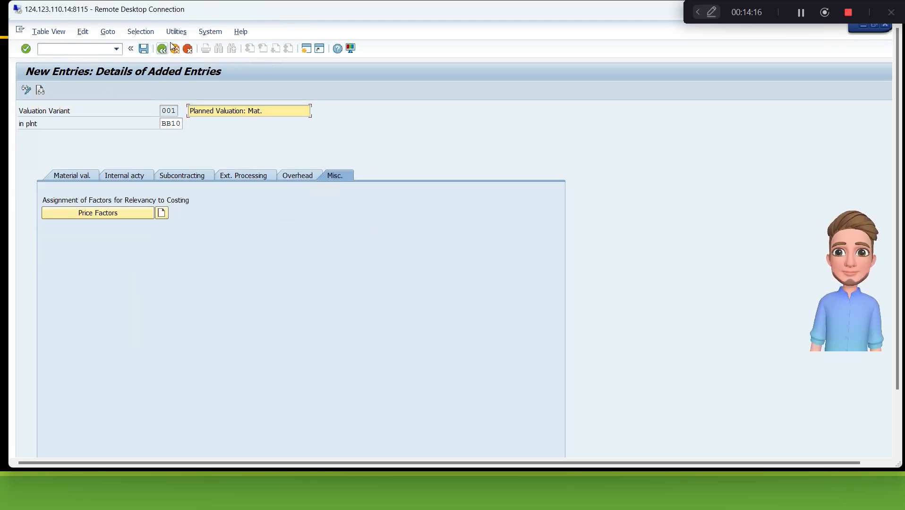
pyautogui.click(163, 50)
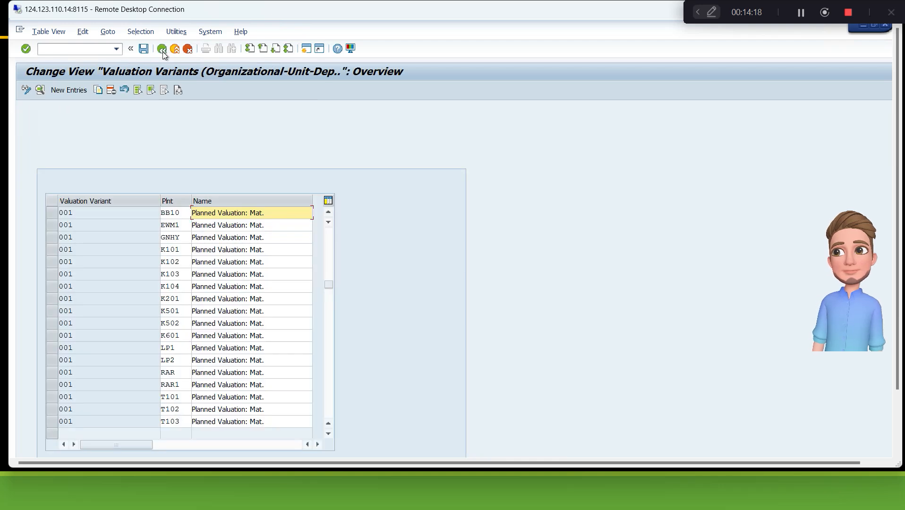
# Create a new plant-dependent entry for valuation variant 001 assigned to plant BB20
pyautogui.click(81, 93)
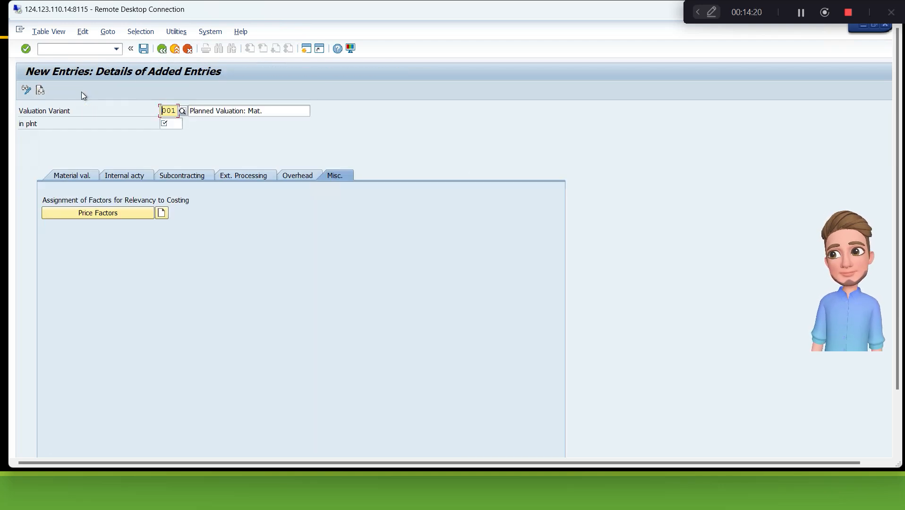
pyautogui.press('Tab')
pyautogui.press('Tab')
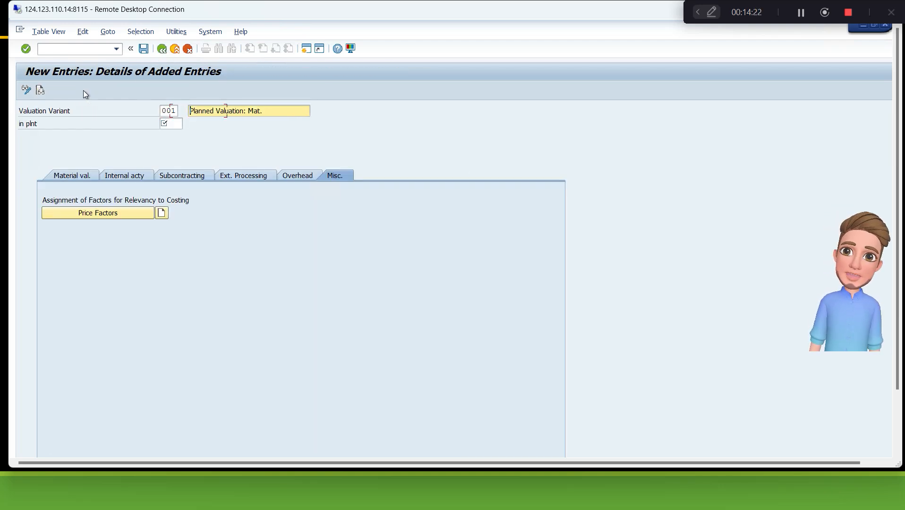
pyautogui.write('BB20')
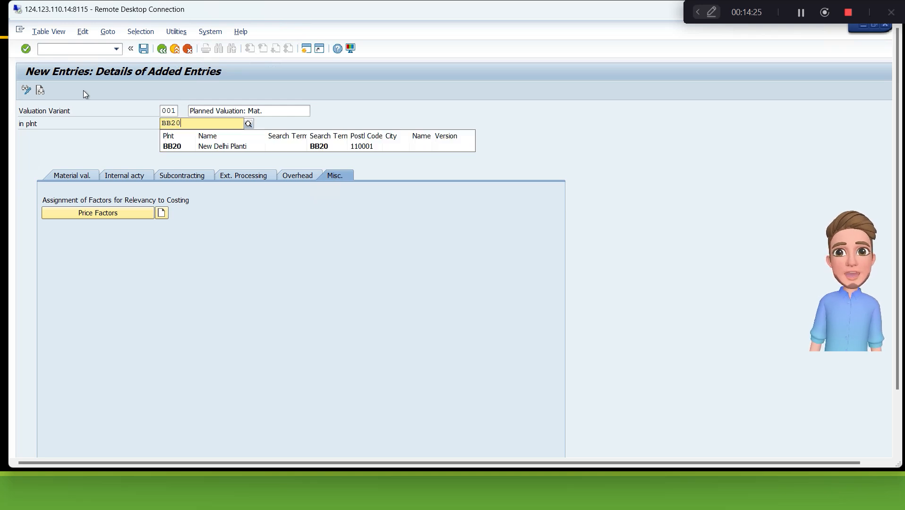
pyautogui.press('Return')
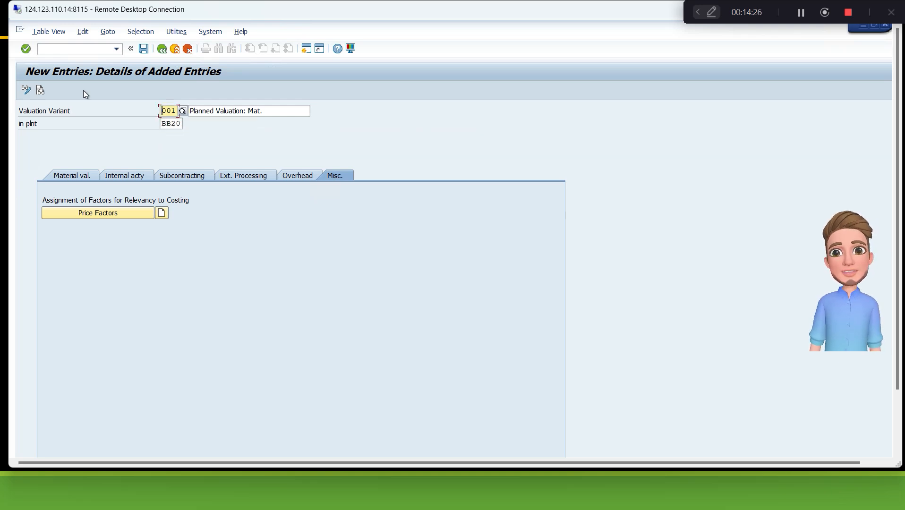
# Review the material valuation, internal activity, subcontracting and external processing strategies of the BB20 entry
pyautogui.click(90, 177)
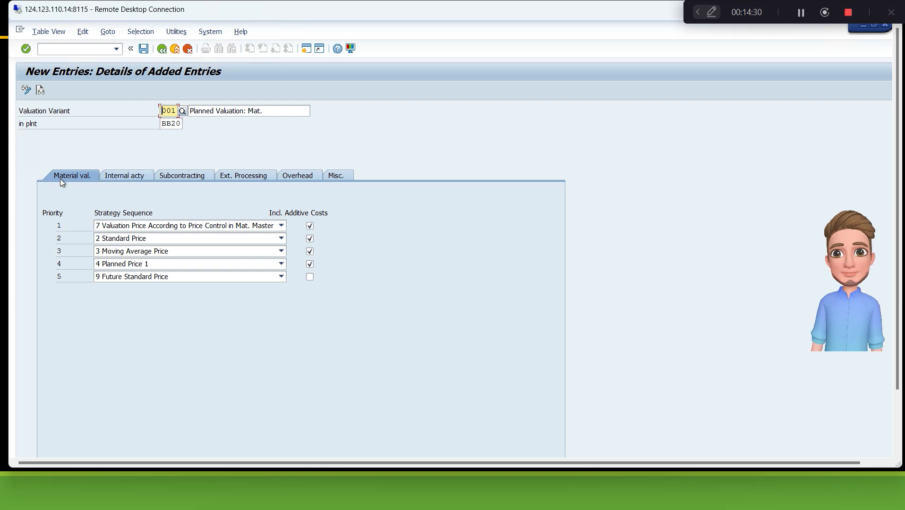
pyautogui.click(281, 227)
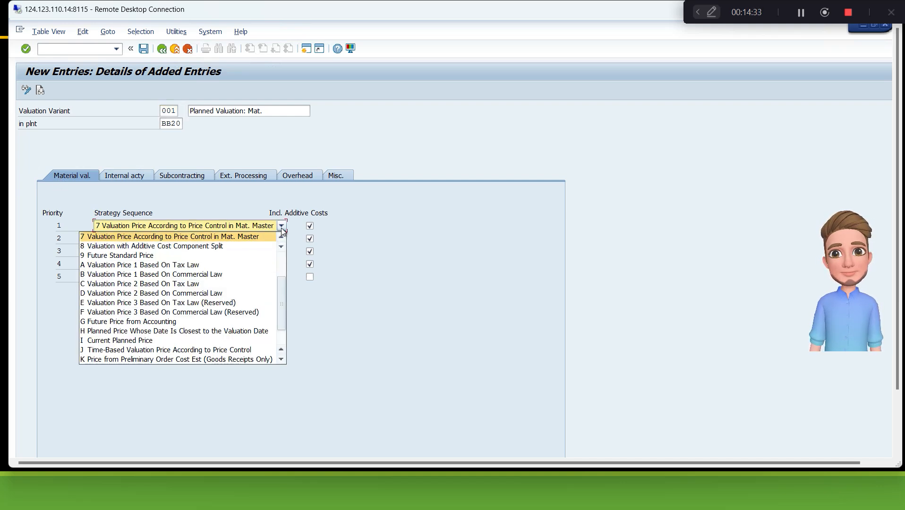
pyautogui.click(443, 239)
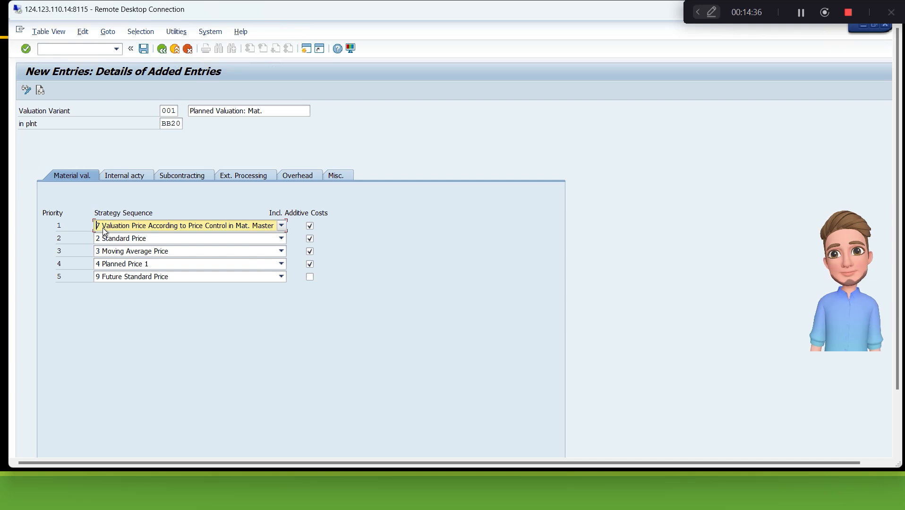
pyautogui.click(124, 177)
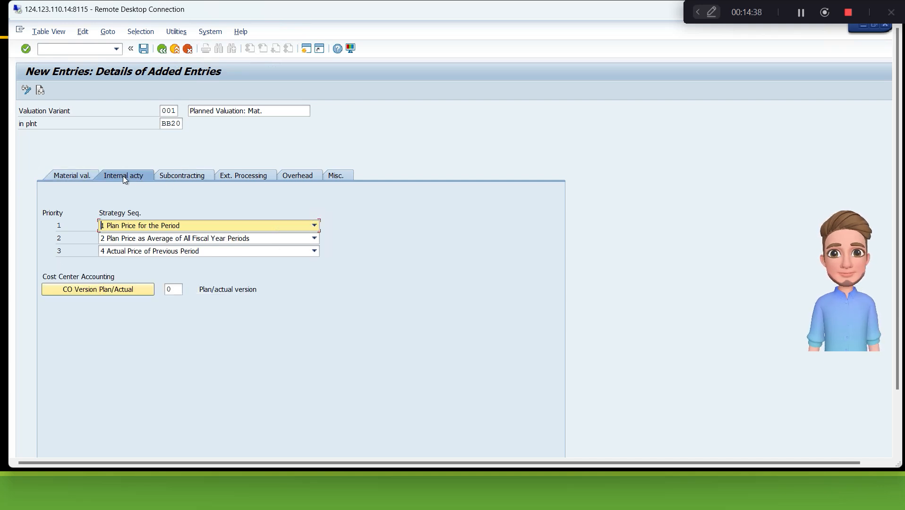
pyautogui.click(192, 178)
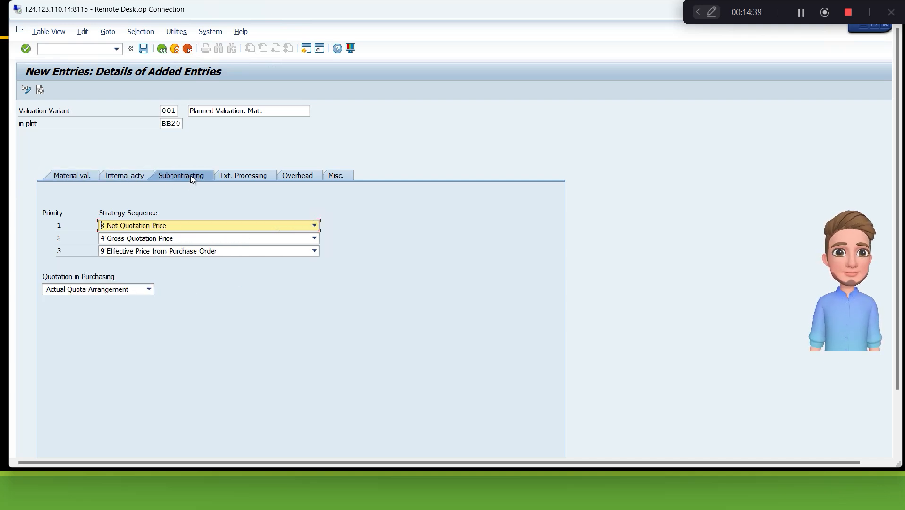
pyautogui.click(252, 174)
# Select costing sheet B100 for the BB20 entry's overhead on finished and semifinished materials and check its miscellaneous settings
pyautogui.click(296, 175)
pyautogui.click(231, 214)
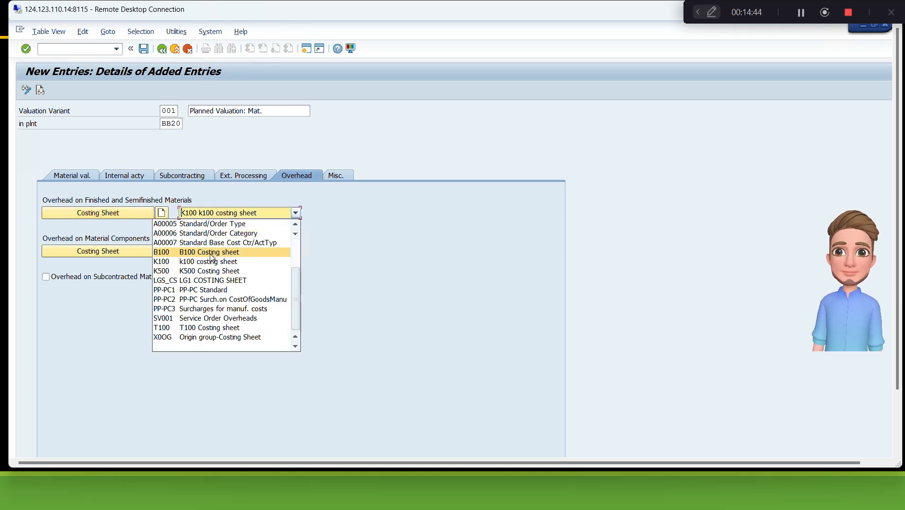
pyautogui.click(210, 254)
pyautogui.click(337, 178)
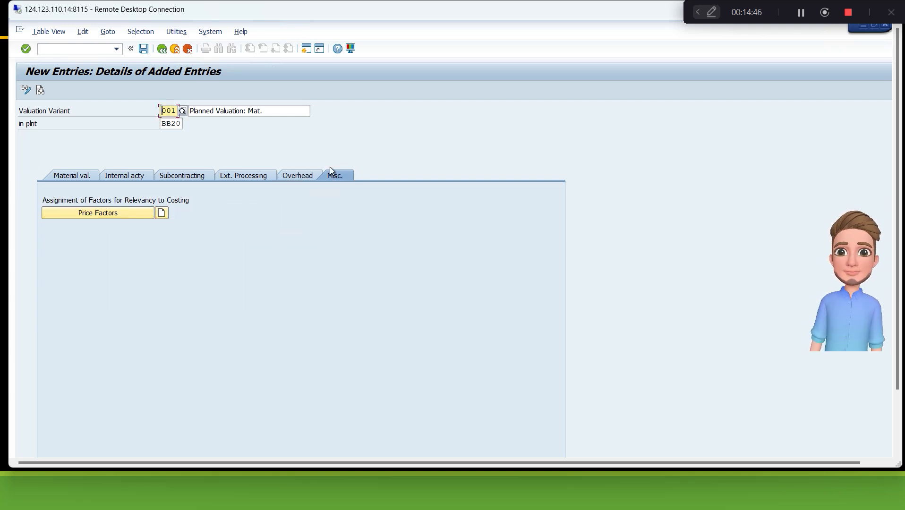
# Save the BB20 valuation variant entry and return to the details of costing variant PPC1
pyautogui.press('Tab')
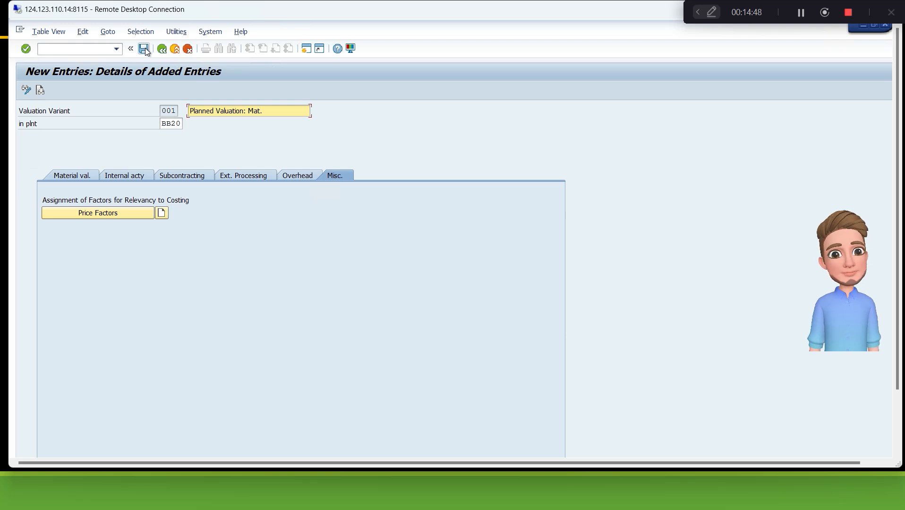
pyautogui.click(161, 49)
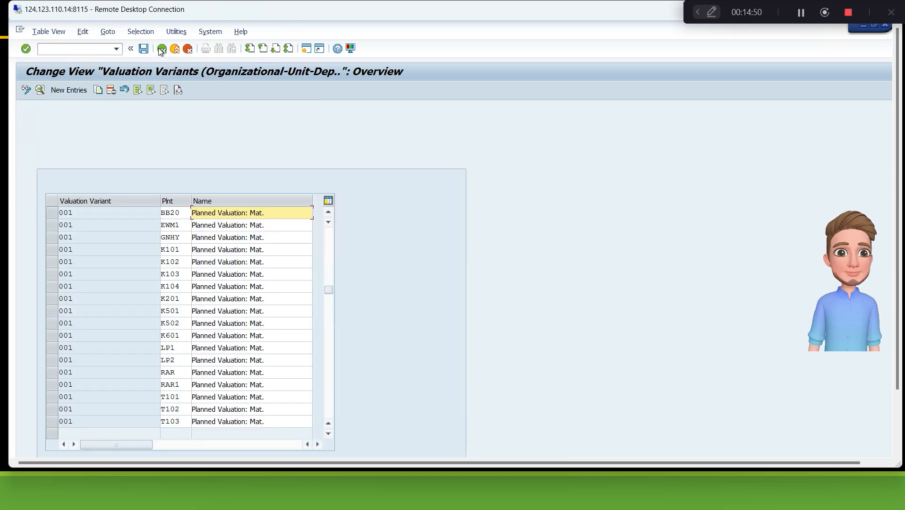
pyautogui.click(161, 49)
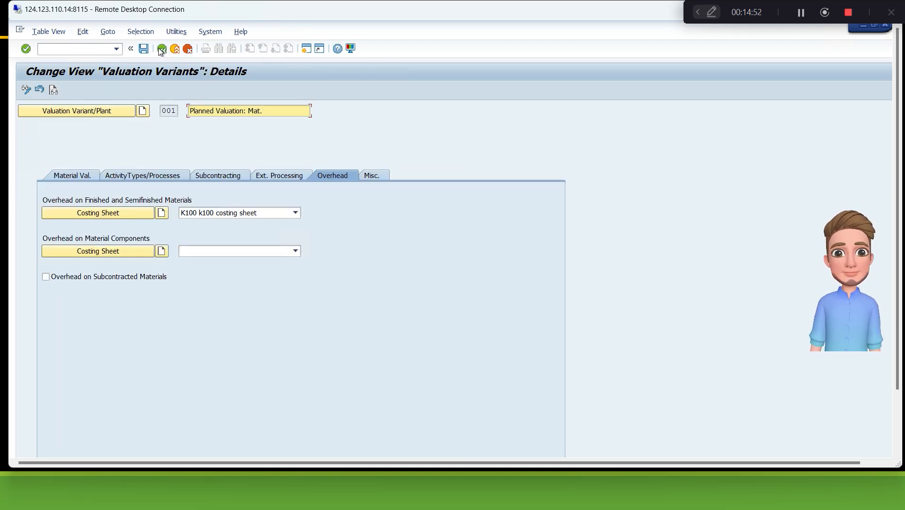
pyautogui.click(161, 49)
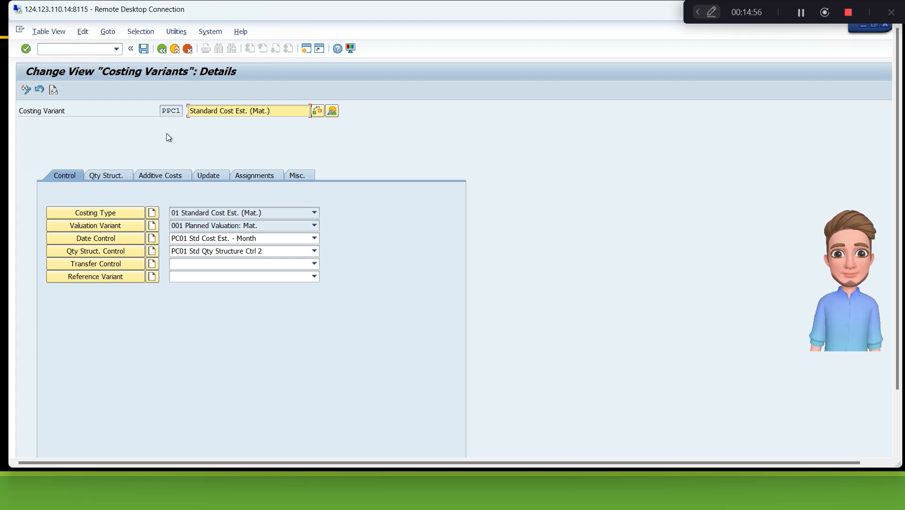
# Review PPC1's date control defaults and its quantity structure control's BOM application and routing settings
pyautogui.click(110, 239)
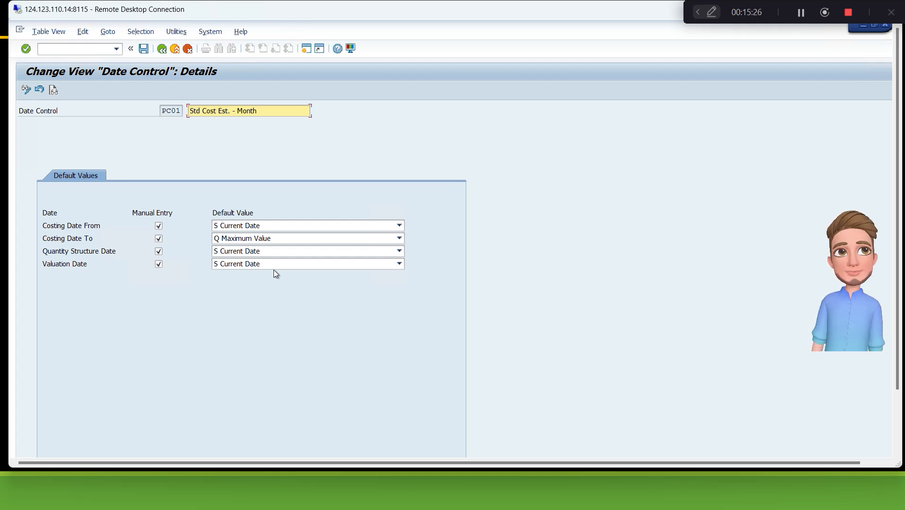
pyautogui.click(163, 49)
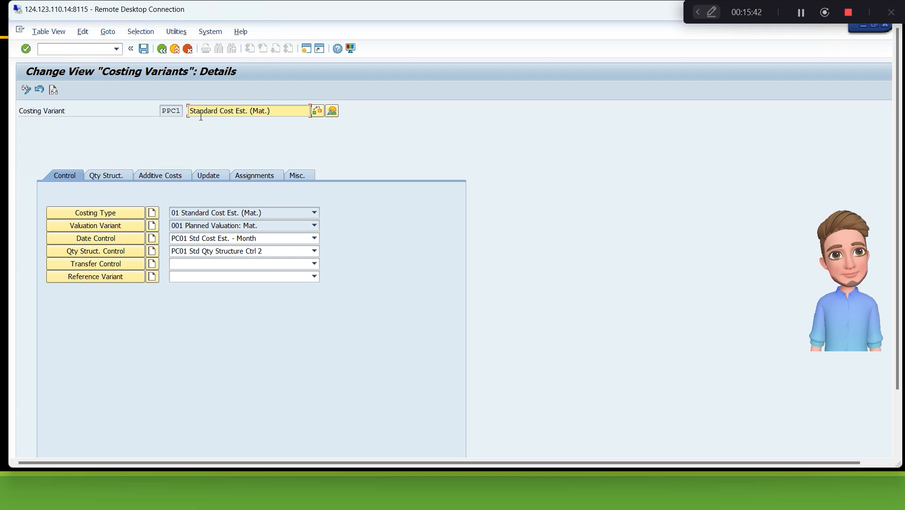
pyautogui.click(112, 253)
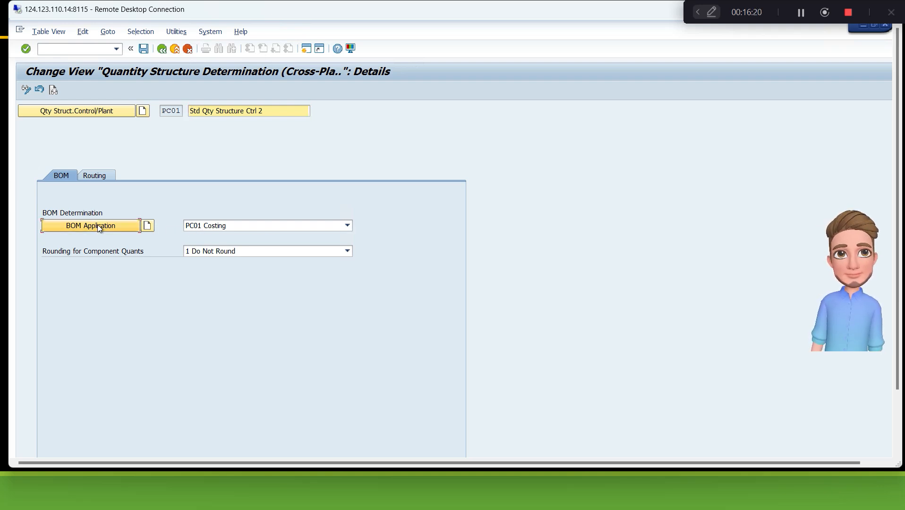
pyautogui.click(99, 226)
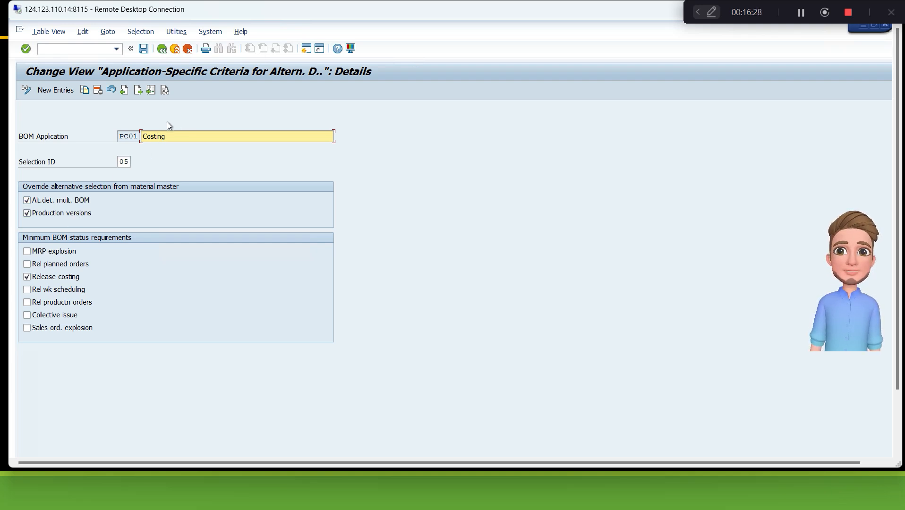
pyautogui.click(163, 48)
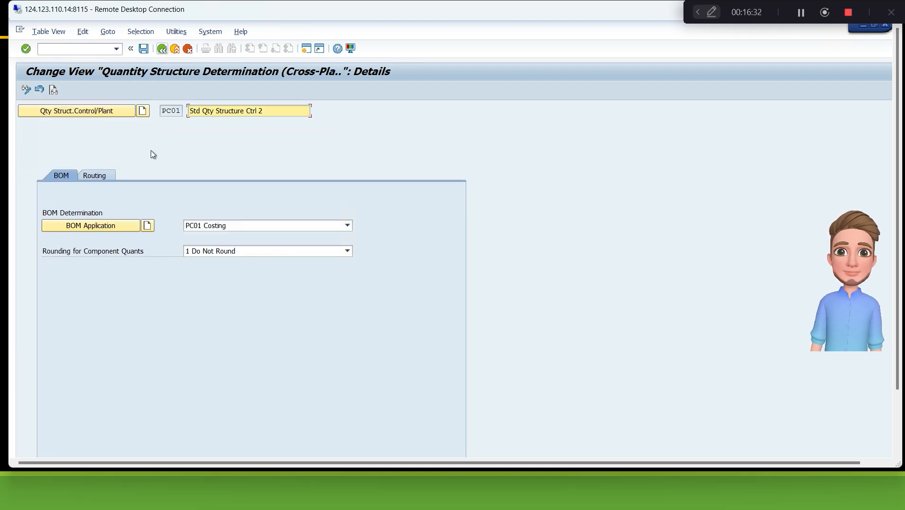
pyautogui.click(99, 176)
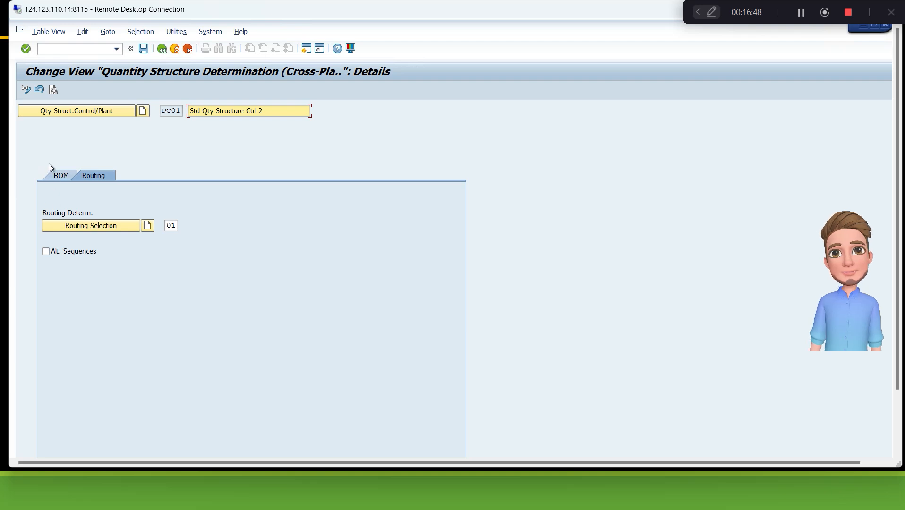
pyautogui.click(163, 49)
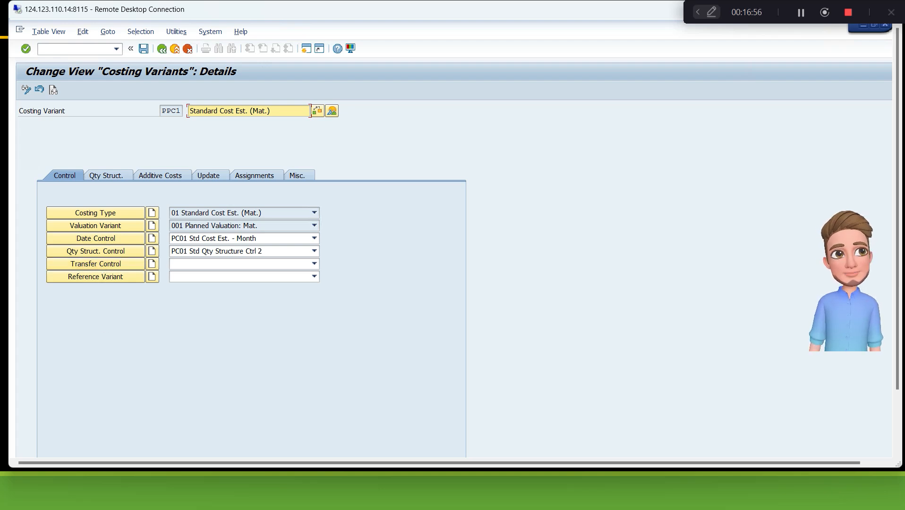
pyautogui.click(72, 482)
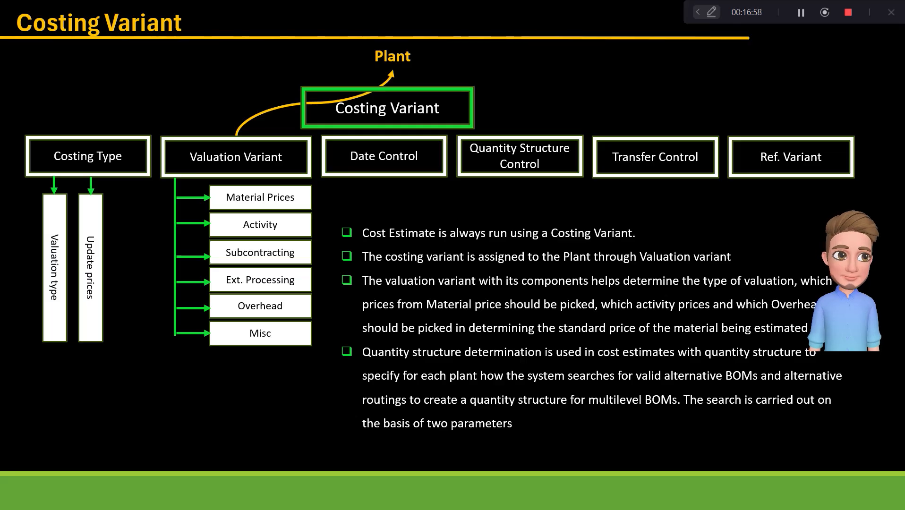
pyautogui.press('Right')
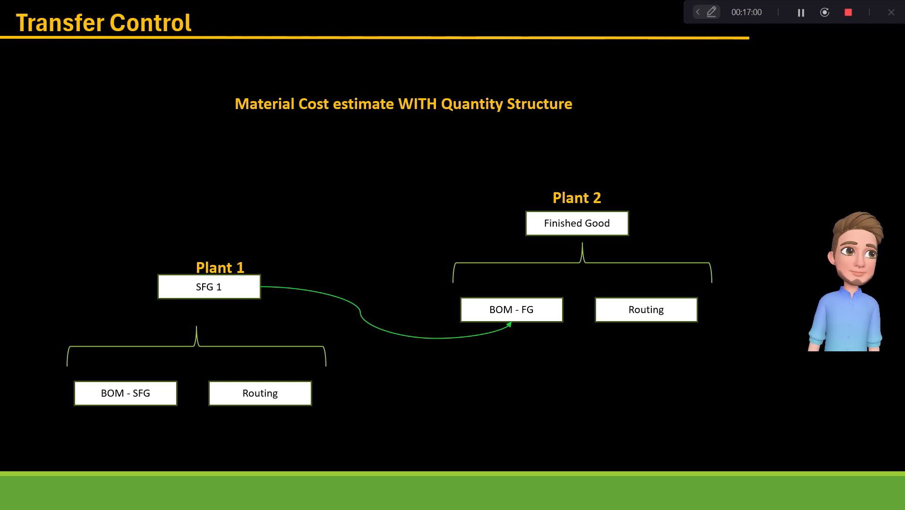
pyautogui.click(696, 12)
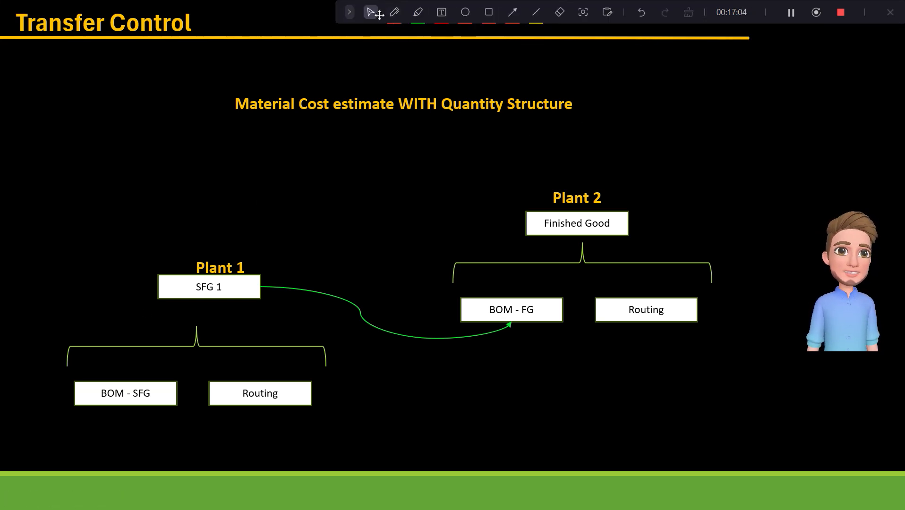
pyautogui.click(396, 14)
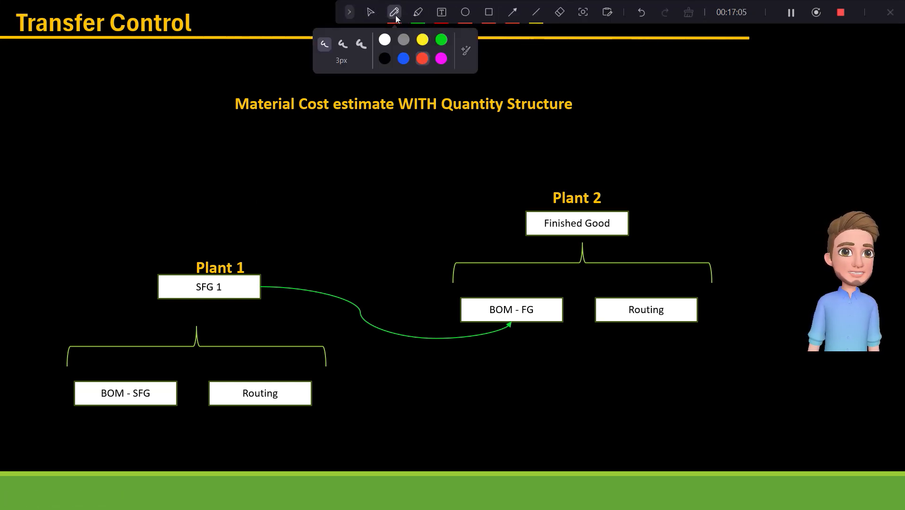
pyautogui.click(423, 40)
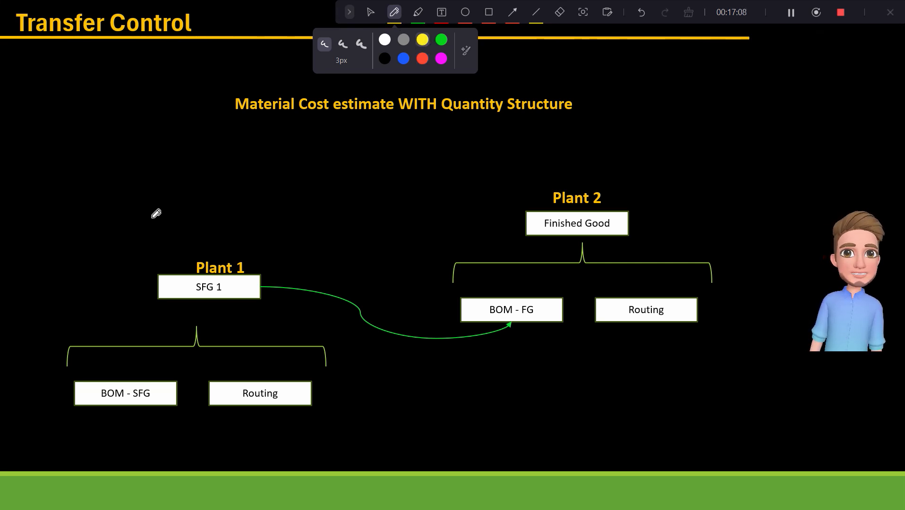
pyautogui.moveTo(153, 217)
pyautogui.mouseDown()
pyautogui.moveTo(63, 301)
pyautogui.moveTo(61, 393)
pyautogui.moveTo(152, 440)
pyautogui.moveTo(333, 387)
pyautogui.moveTo(244, 227)
pyautogui.moveTo(134, 217)
pyautogui.mouseUp()
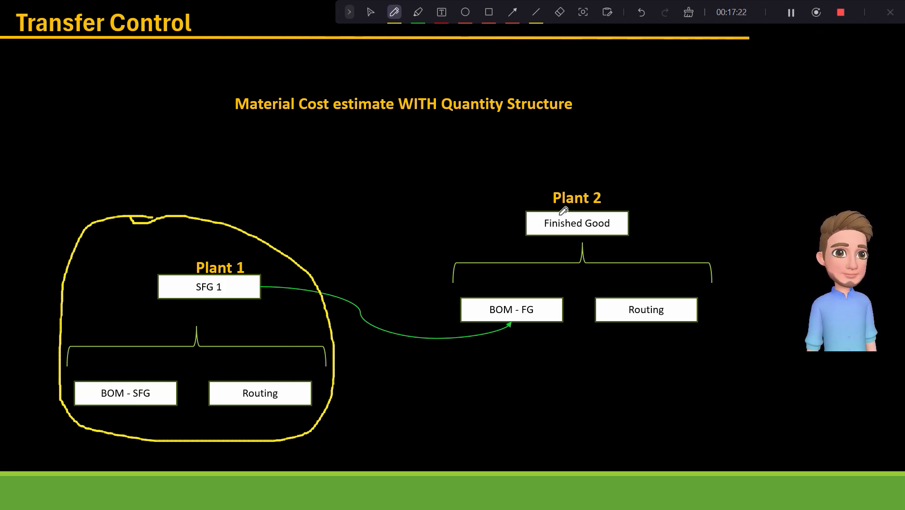
pyautogui.click(395, 14)
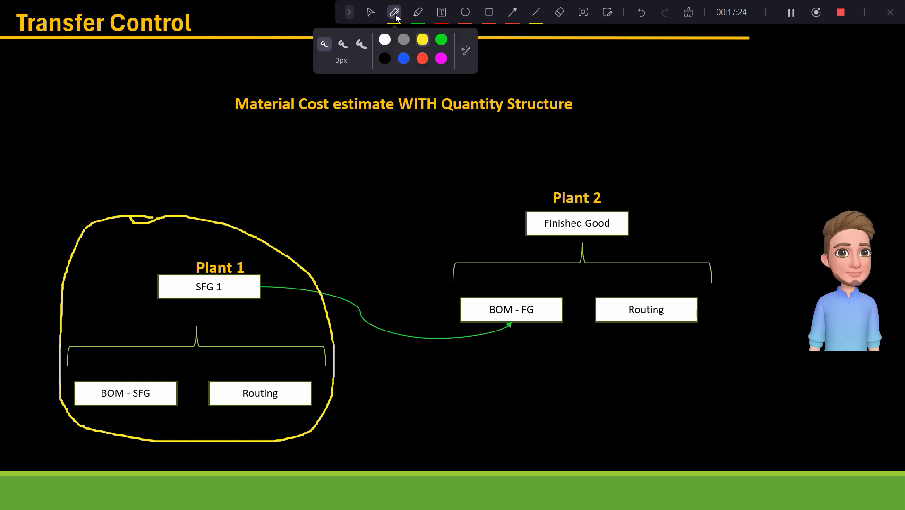
pyautogui.moveTo(560, 213)
pyautogui.mouseDown()
pyautogui.moveTo(516, 218)
pyautogui.moveTo(555, 234)
pyautogui.moveTo(635, 231)
pyautogui.moveTo(610, 207)
pyautogui.moveTo(557, 209)
pyautogui.mouseUp()
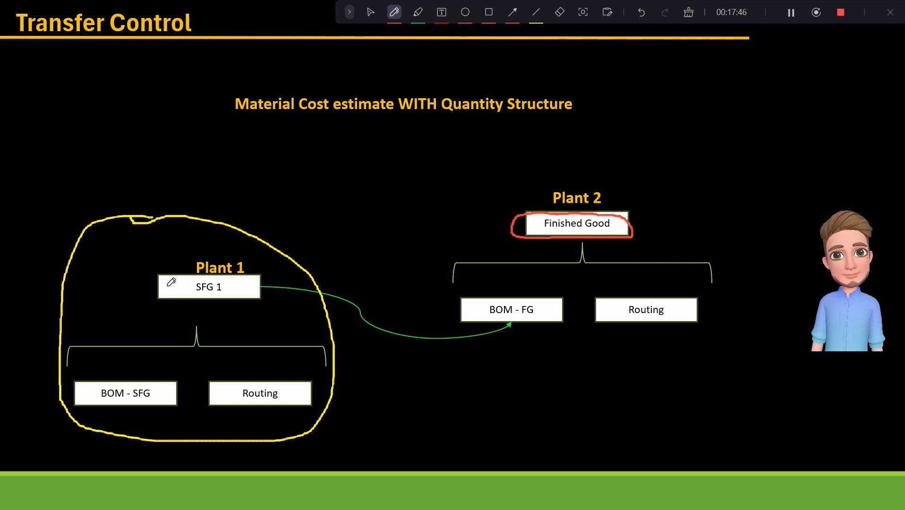
pyautogui.moveTo(167, 285)
pyautogui.mouseDown()
pyautogui.moveTo(178, 294)
pyautogui.moveTo(192, 280)
pyautogui.mouseUp()
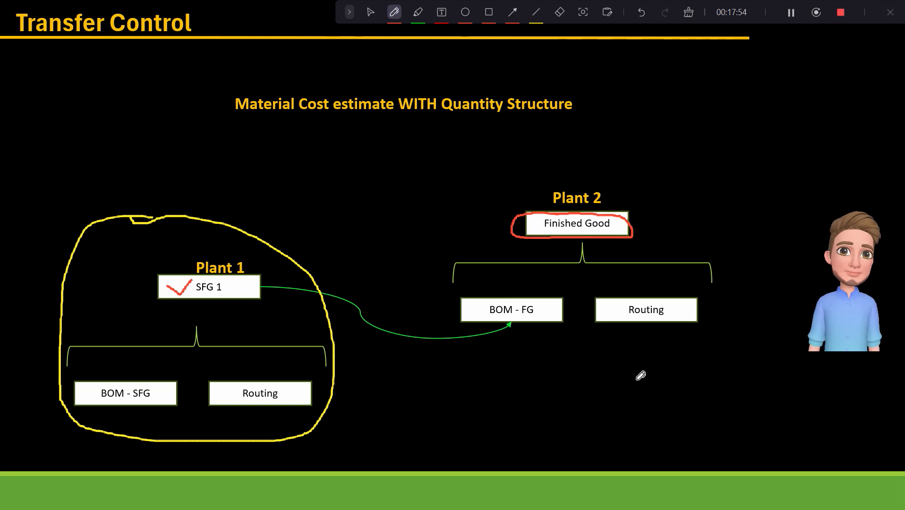
pyautogui.click(370, 12)
pyautogui.click(349, 14)
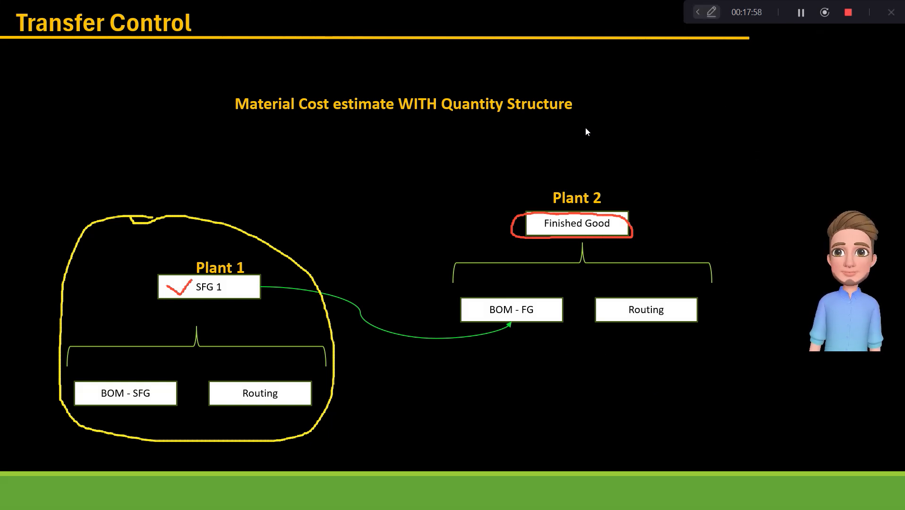
# Change the BOM - FG box under Plant 2 on the Transfer Control slide to BOM - SFG and resume the slide show
pyautogui.press('Escape')
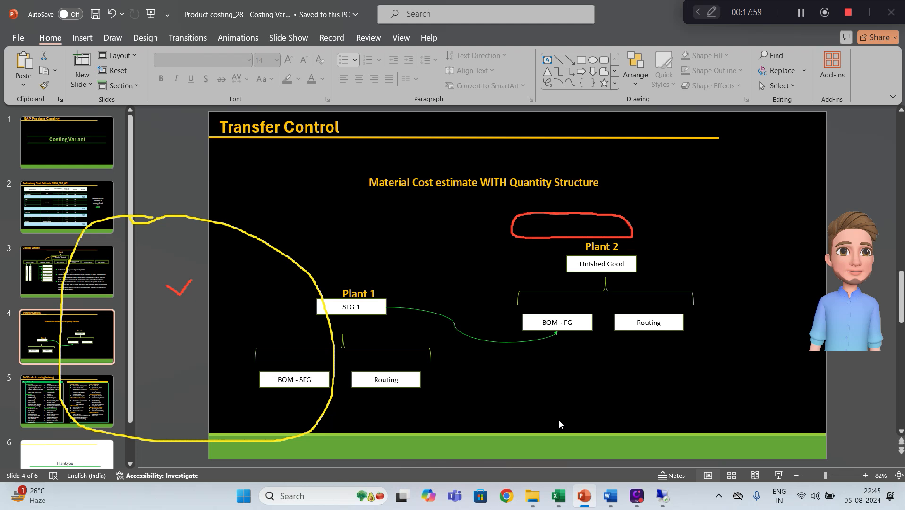
pyautogui.click(566, 326)
pyautogui.click(565, 323)
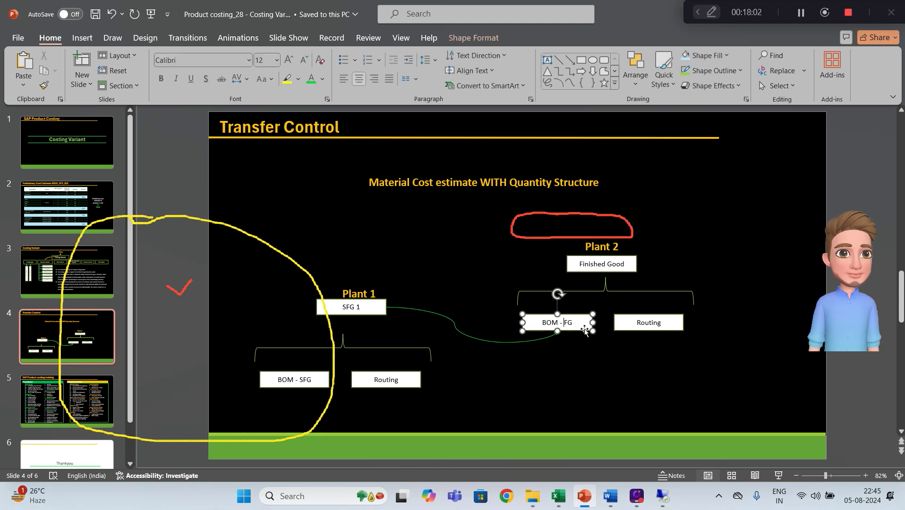
pyautogui.write('S')
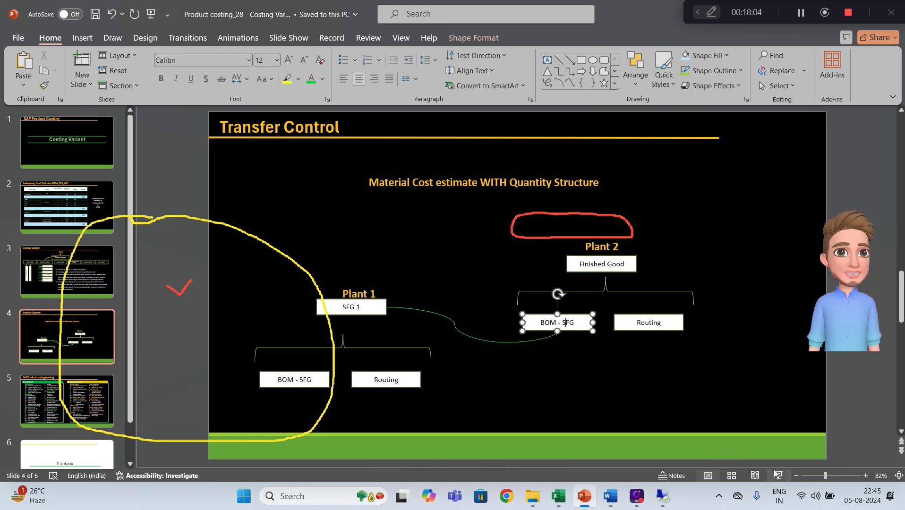
pyautogui.click(778, 475)
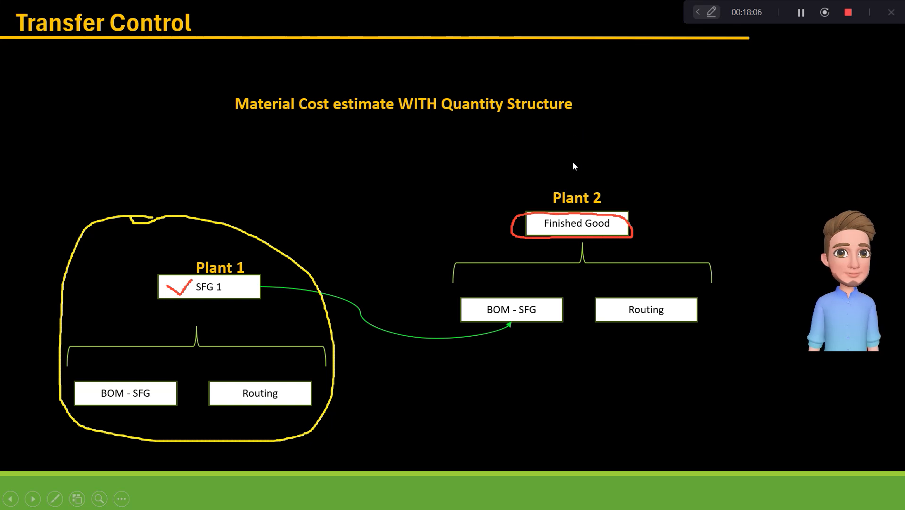
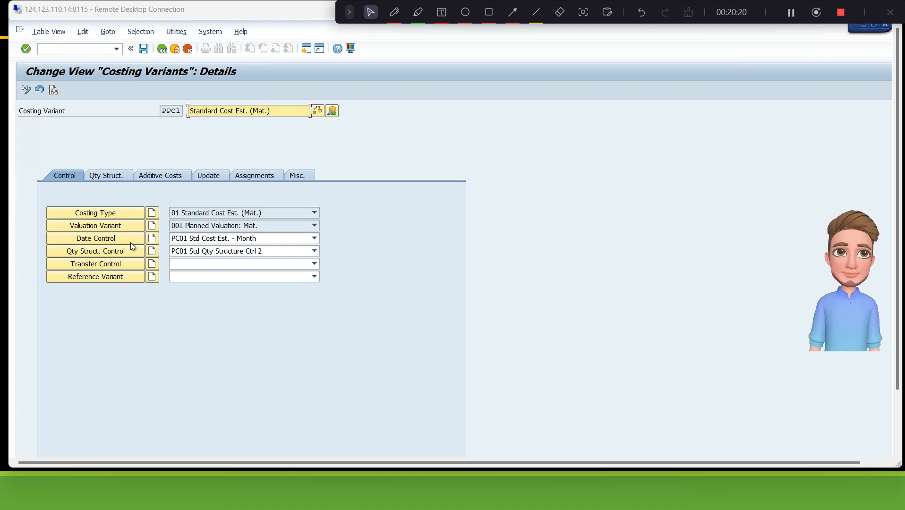
# Review costing variant PPC1's quantity structure options, additive cost handling and update parameters
pyautogui.click(118, 176)
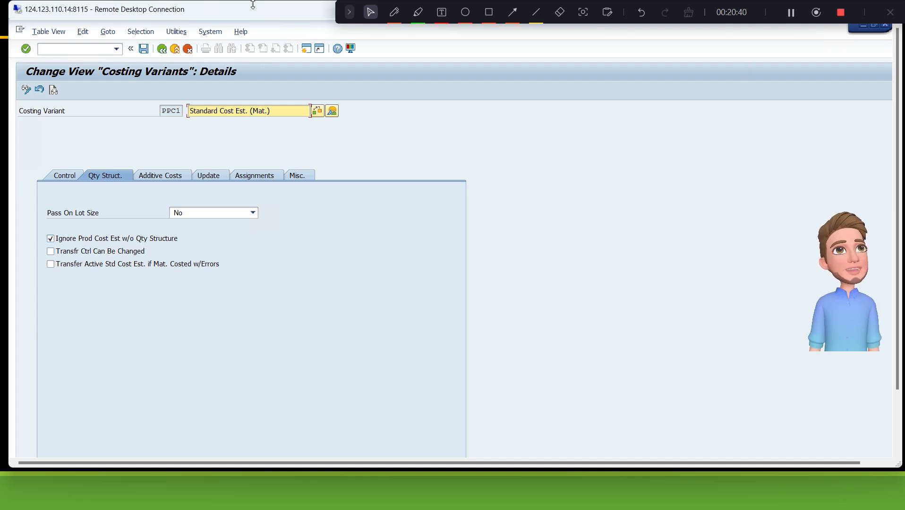
pyautogui.click(160, 176)
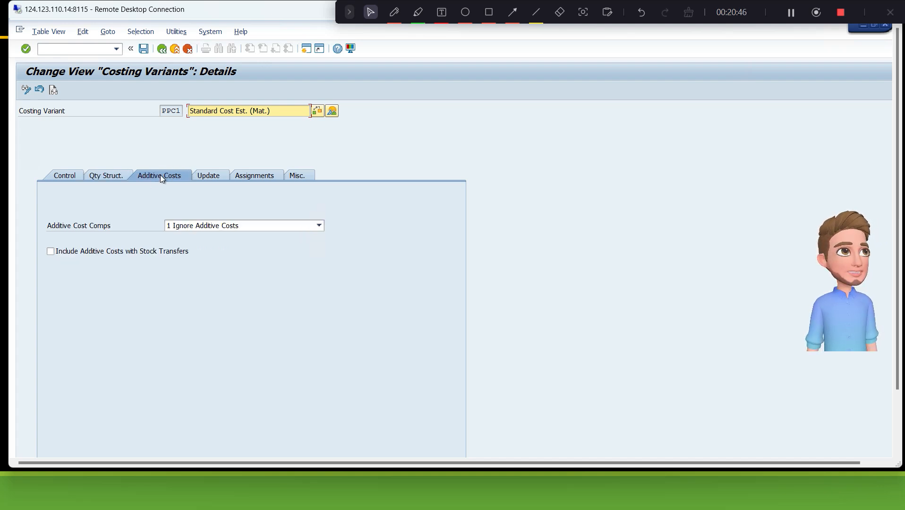
pyautogui.click(213, 176)
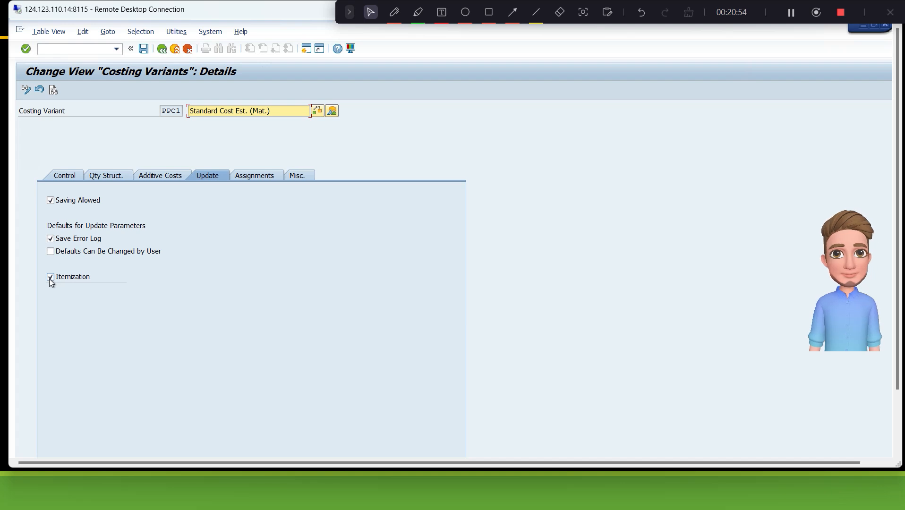
# Check the cost component structures assigned to company code B100 in PPC1's assignments
pyautogui.click(259, 178)
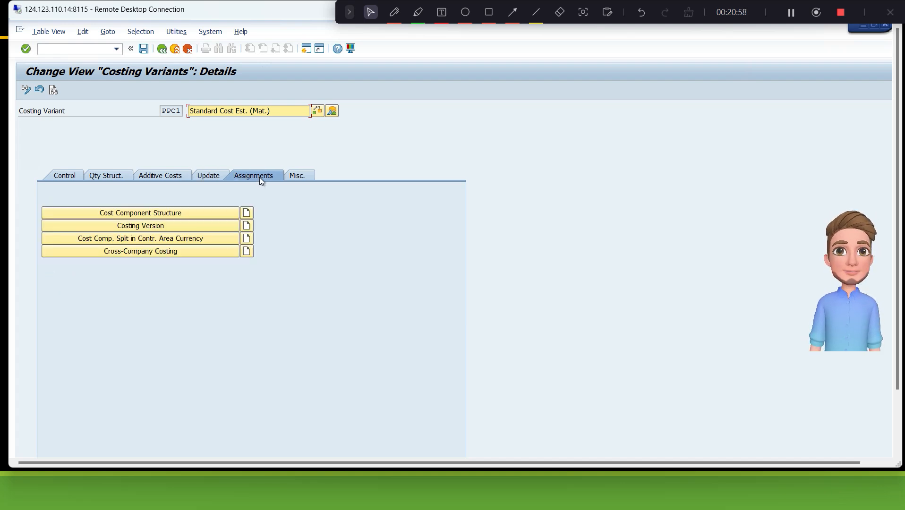
pyautogui.click(213, 213)
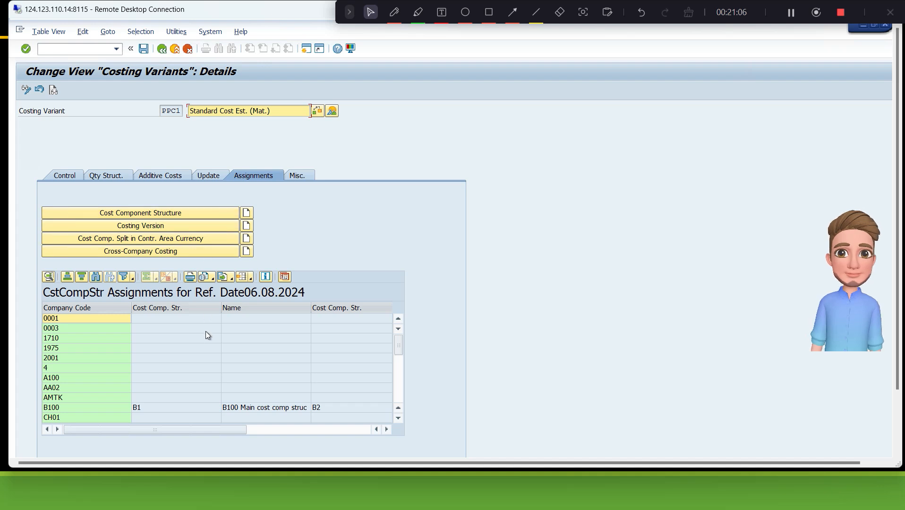
pyautogui.scroll(-1, 200, 312)
pyautogui.scroll(-2, 200, 308)
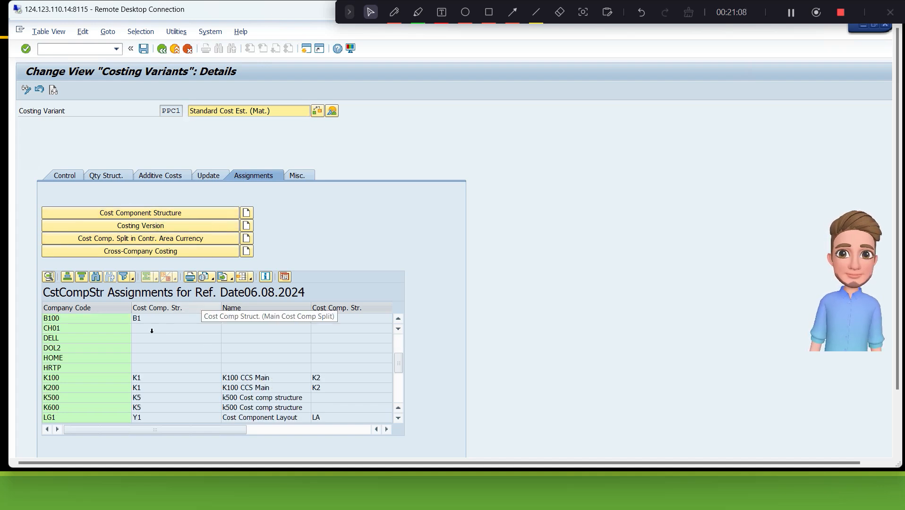
pyautogui.click(85, 317)
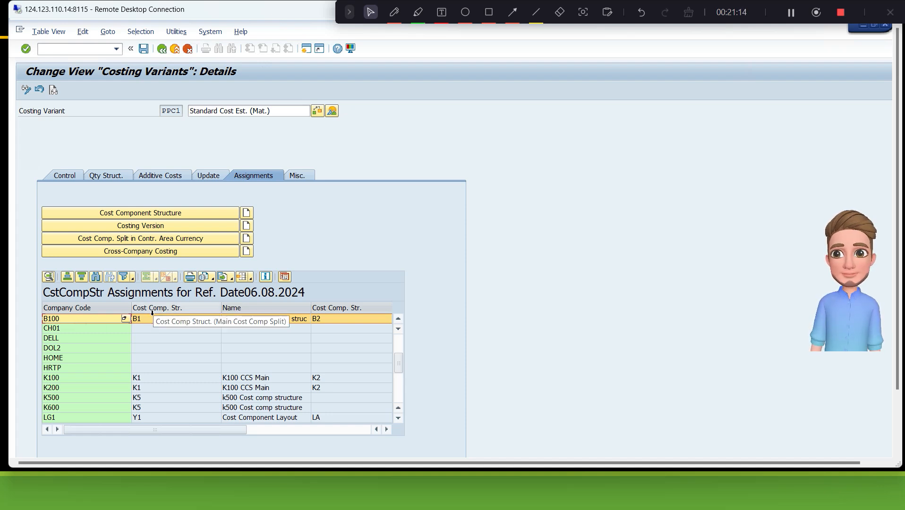
# Review the costing versions assigned to costing variant PPC1 through to the end of the list
pyautogui.click(168, 226)
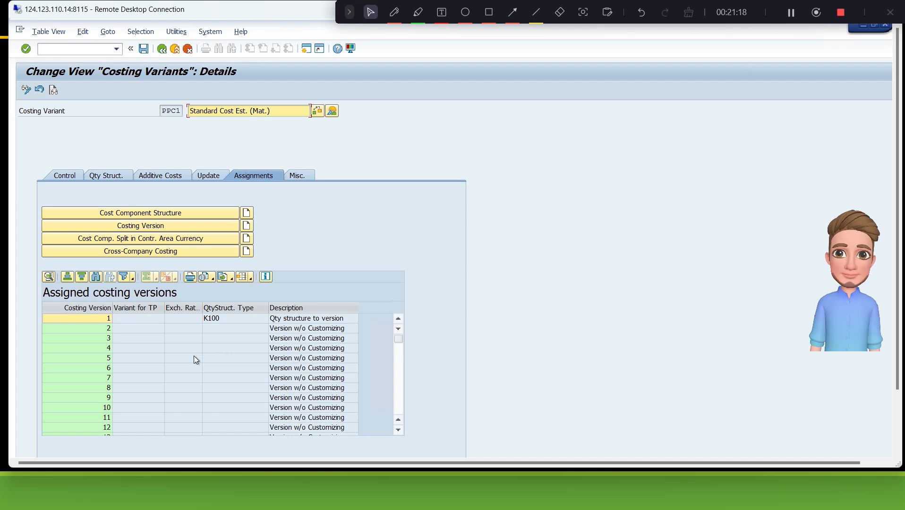
pyautogui.click(231, 321)
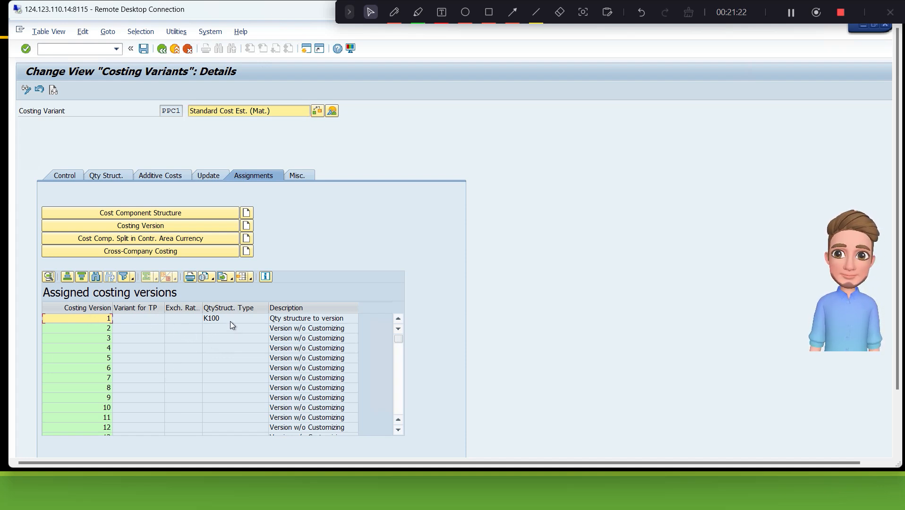
pyautogui.scroll(-9, 229, 321)
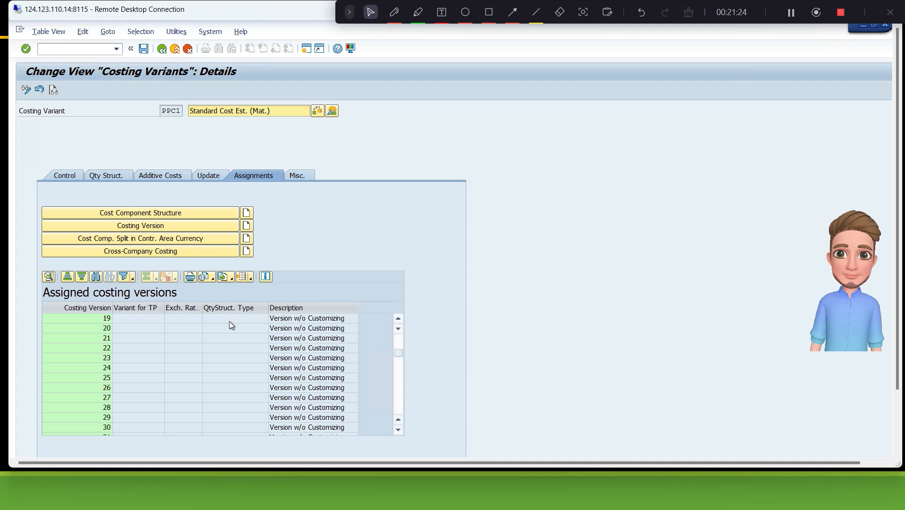
pyautogui.scroll(-11, 229, 321)
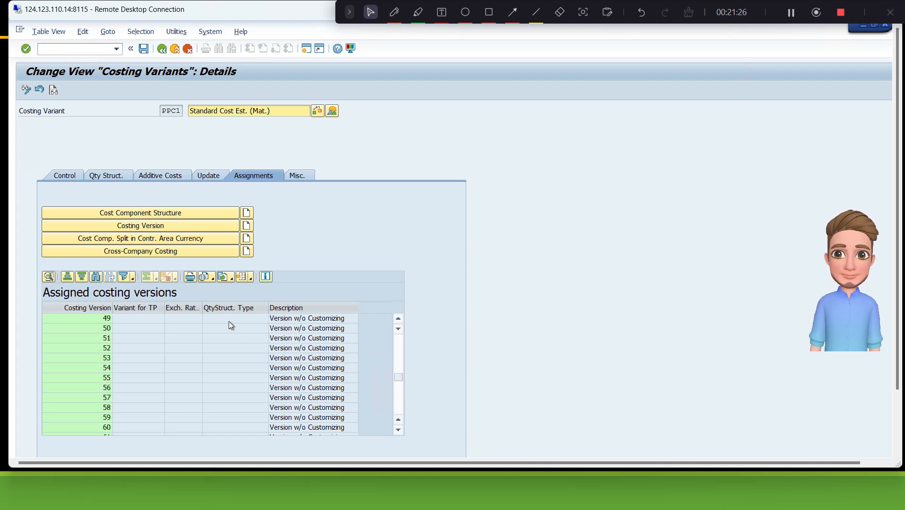
pyautogui.scroll(-9, 228, 322)
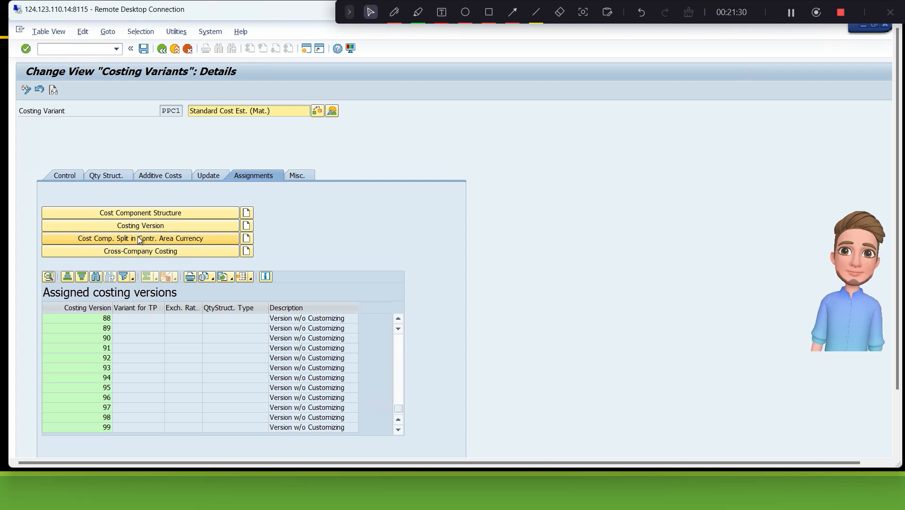
# Check whether the cost component split in controlling area currency is activated for company code B100
pyautogui.click(165, 239)
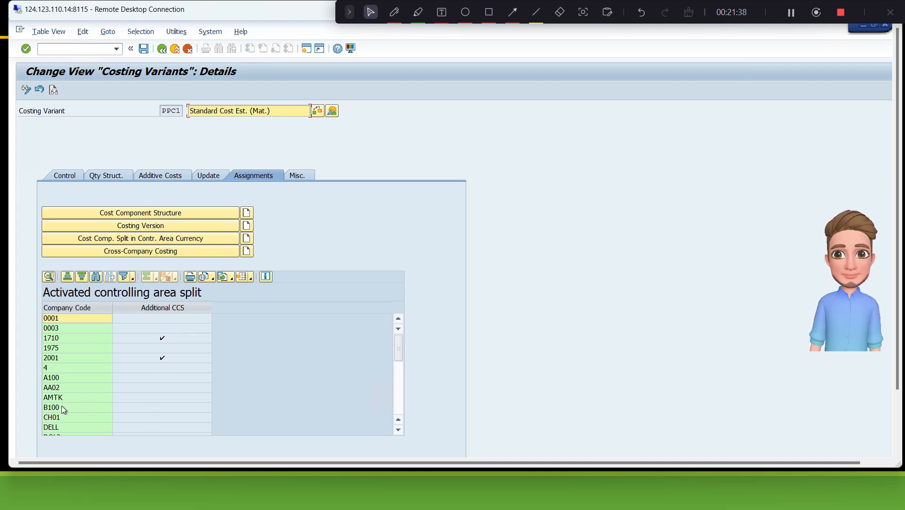
pyautogui.click(87, 408)
pyautogui.click(143, 409)
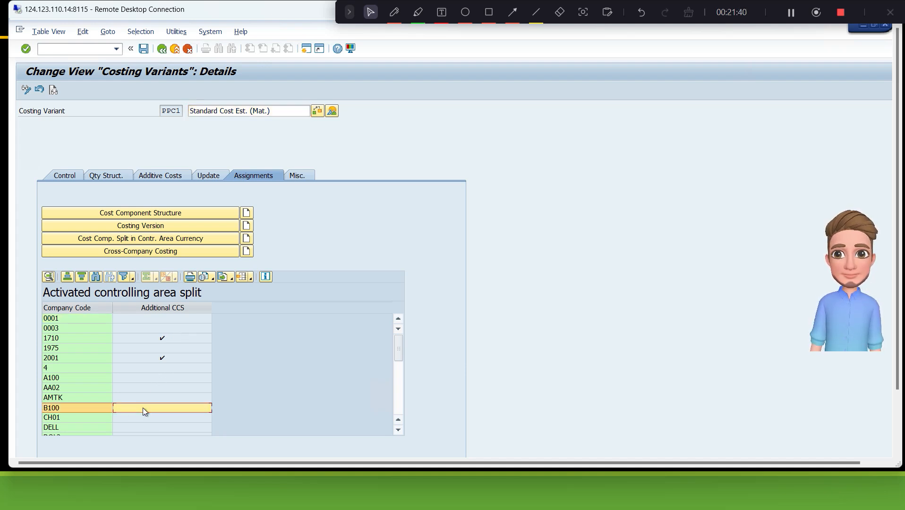
# Add and save a controlling area currency cost component split entry for company code B100 with costing type 01 and valuation variant 001
pyautogui.click(246, 238)
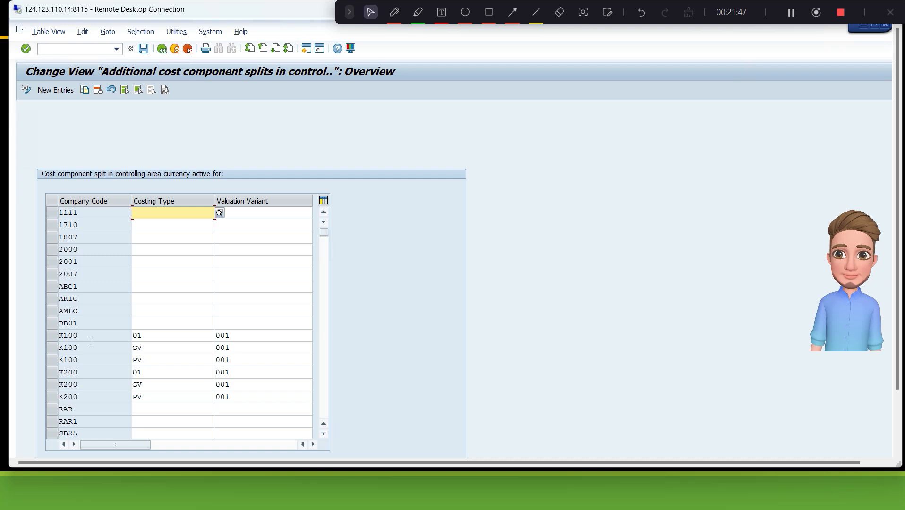
pyautogui.click(157, 339)
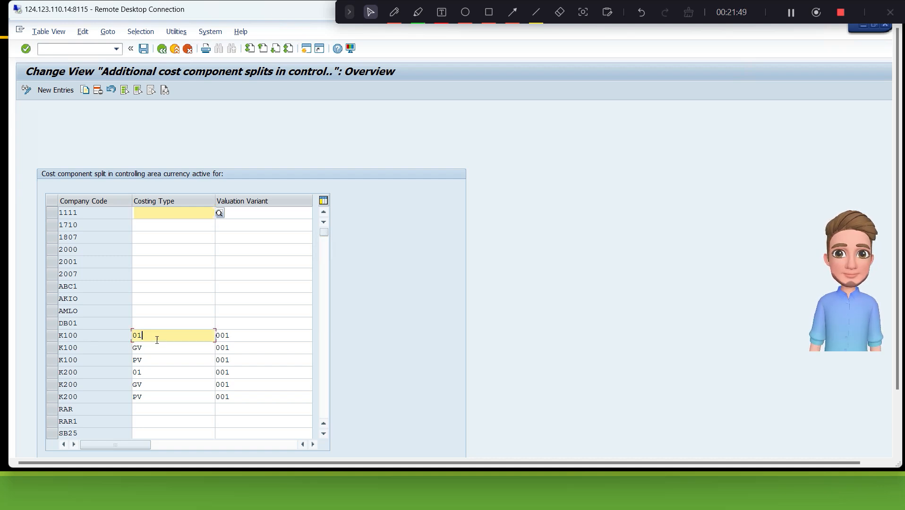
pyautogui.click(272, 334)
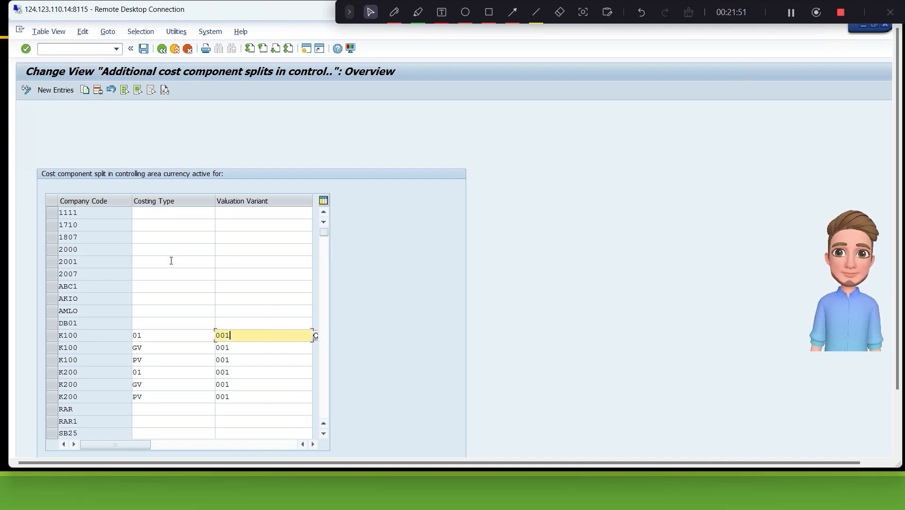
pyautogui.click(65, 92)
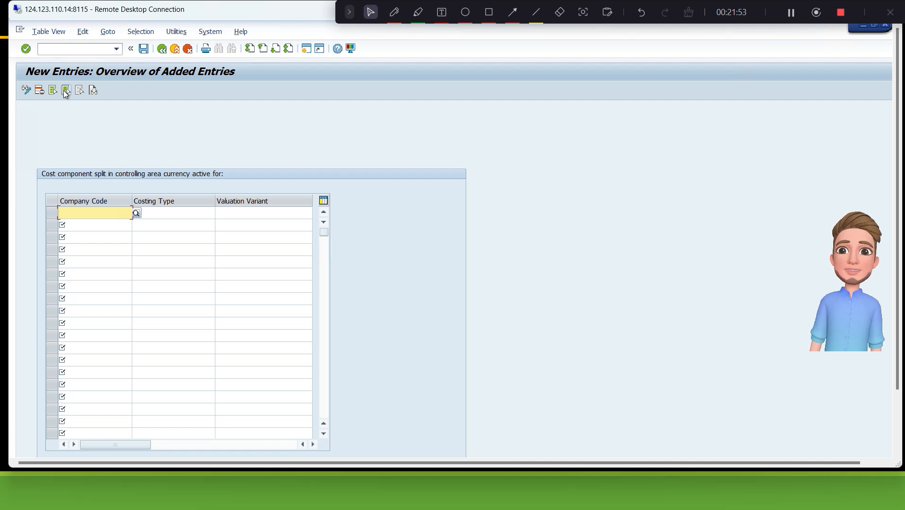
pyautogui.write('B100')
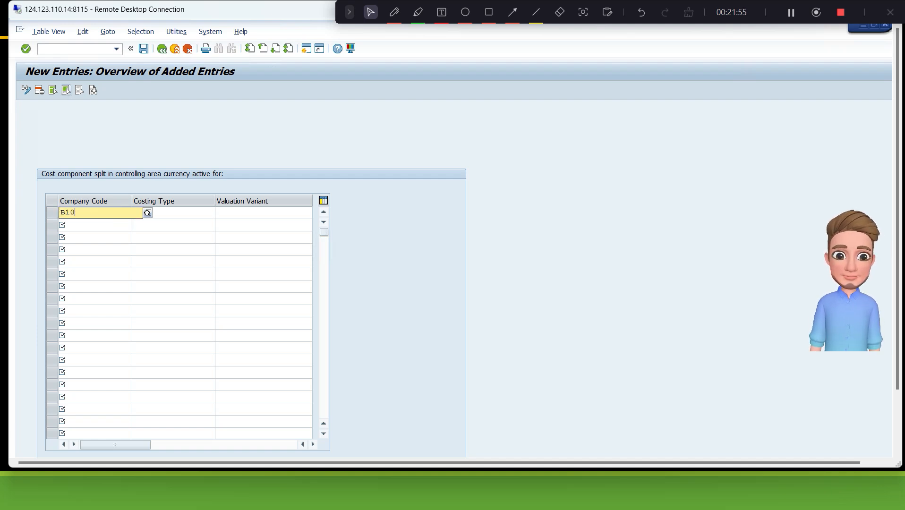
pyautogui.press('Tab')
pyautogui.write('01')
pyautogui.press('Tab')
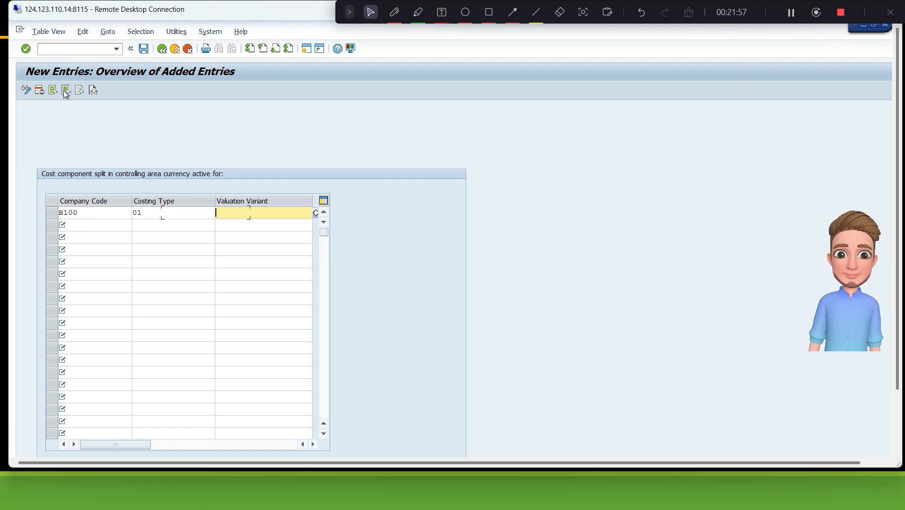
pyautogui.write('001')
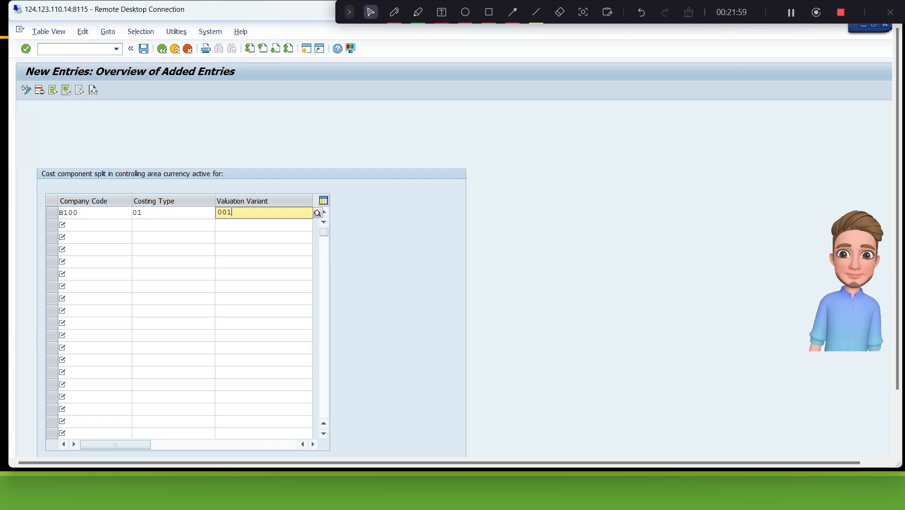
pyautogui.press('Tab')
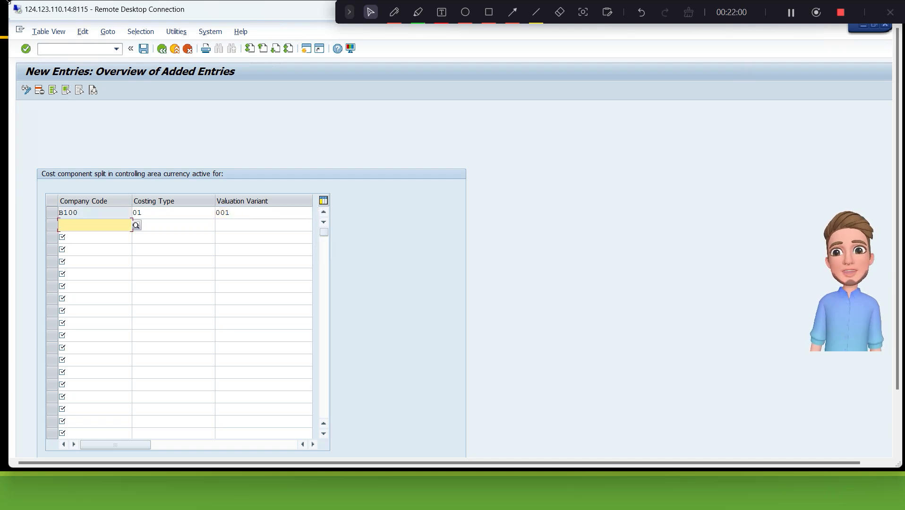
pyautogui.click(143, 49)
pyautogui.click(228, 215)
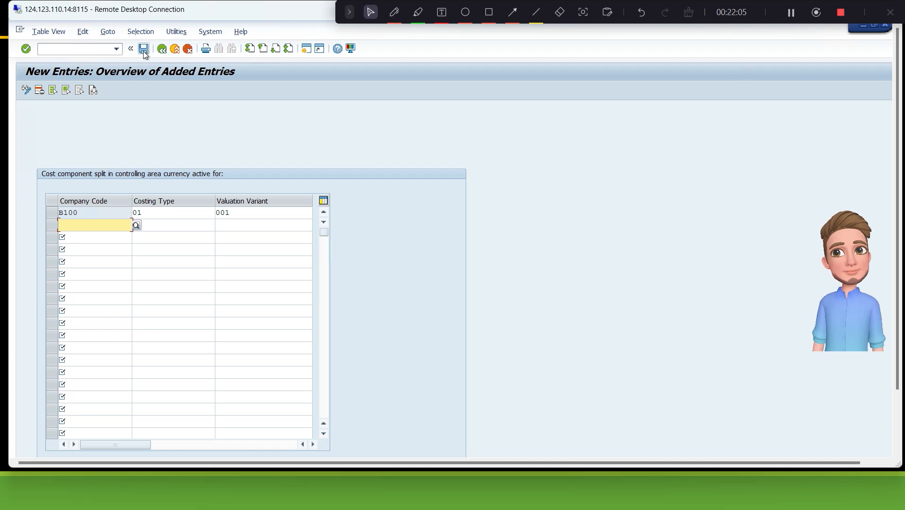
# Leave the cost component split entries and the PPC1 details, returning to the IMG structure
pyautogui.click(162, 50)
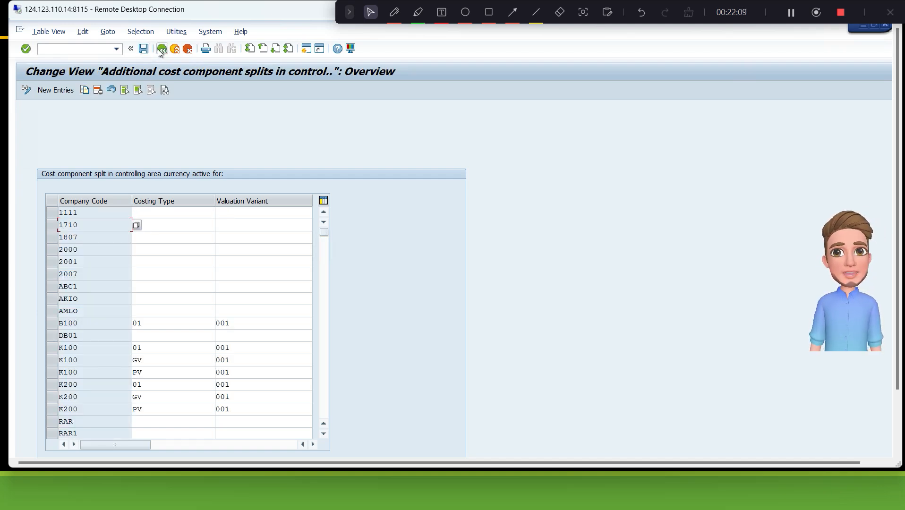
pyautogui.click(162, 49)
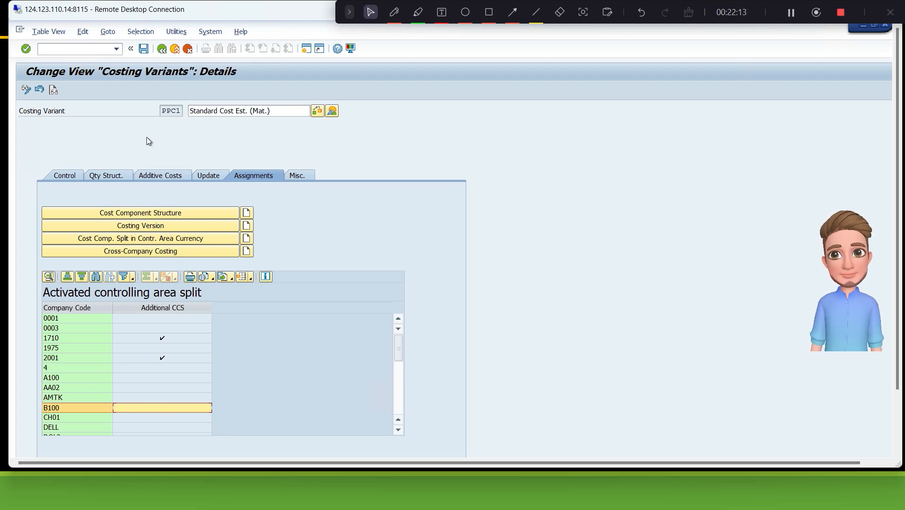
pyautogui.click(161, 50)
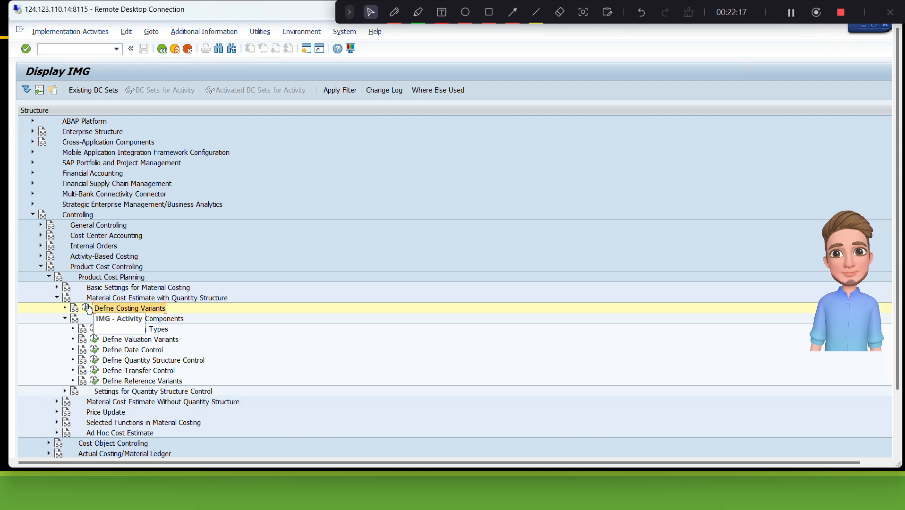
# Reopen costing variant PPC1 and check B100's cost component split in controlling area currency and its cross-company costing assignment
pyautogui.click(87, 309)
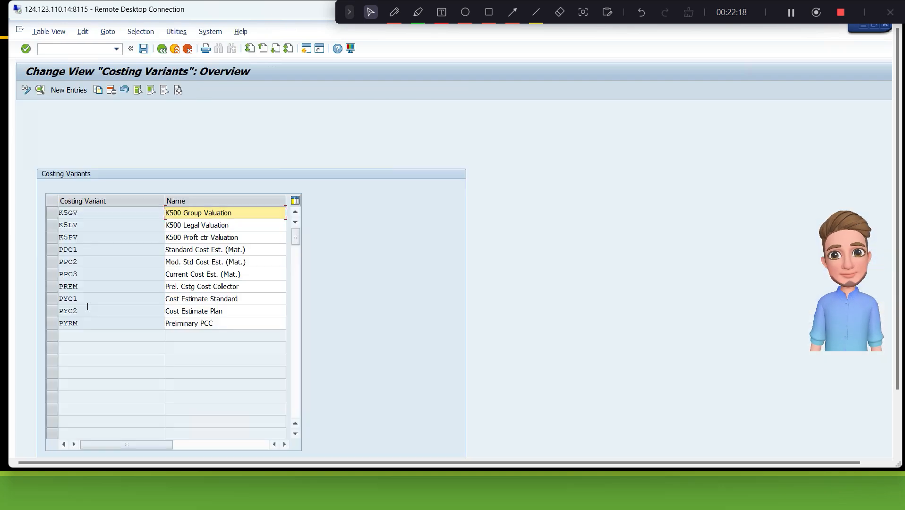
pyautogui.doubleClick(67, 250)
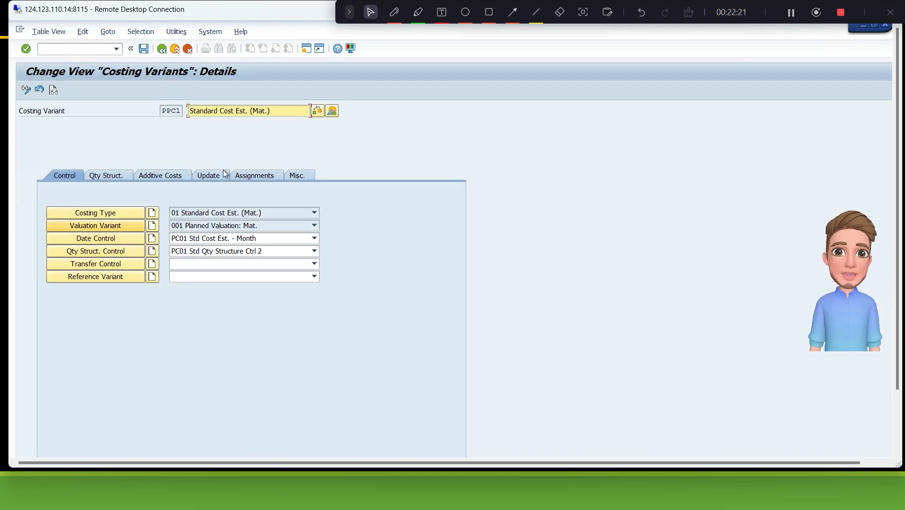
pyautogui.click(244, 175)
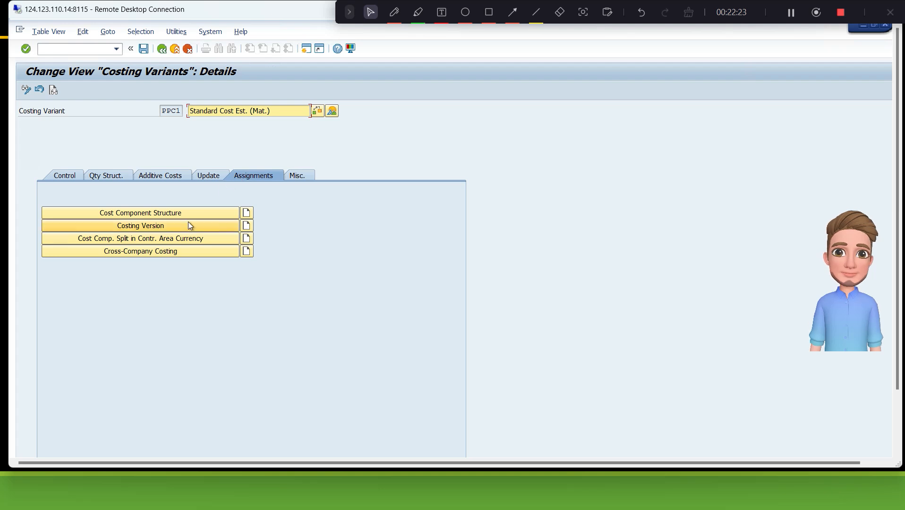
pyautogui.click(176, 240)
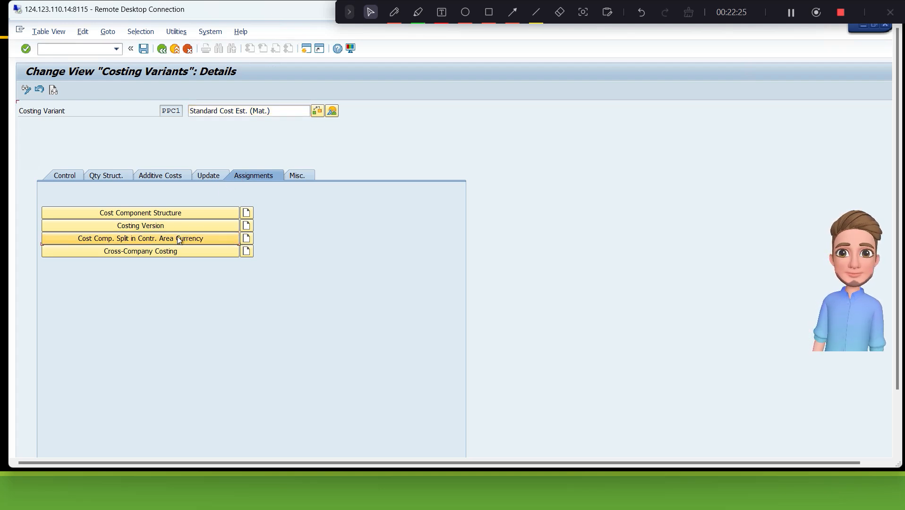
pyautogui.click(69, 408)
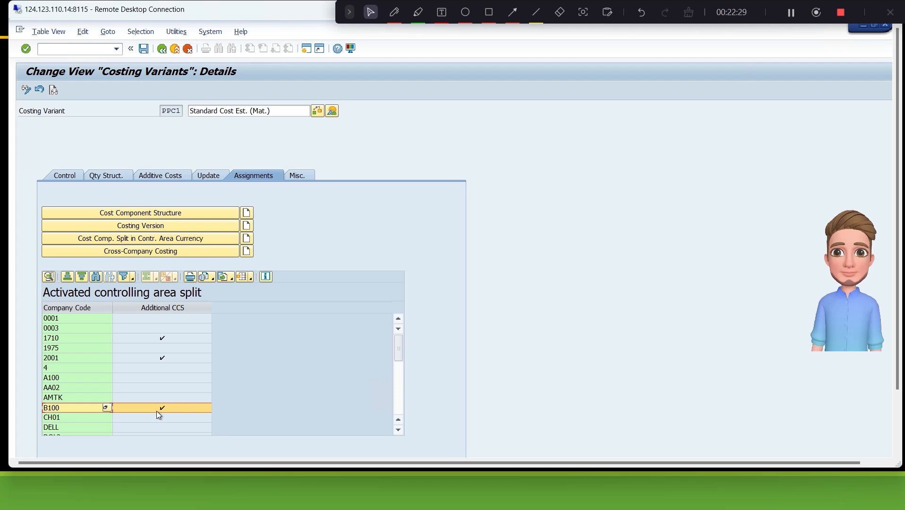
pyautogui.click(133, 250)
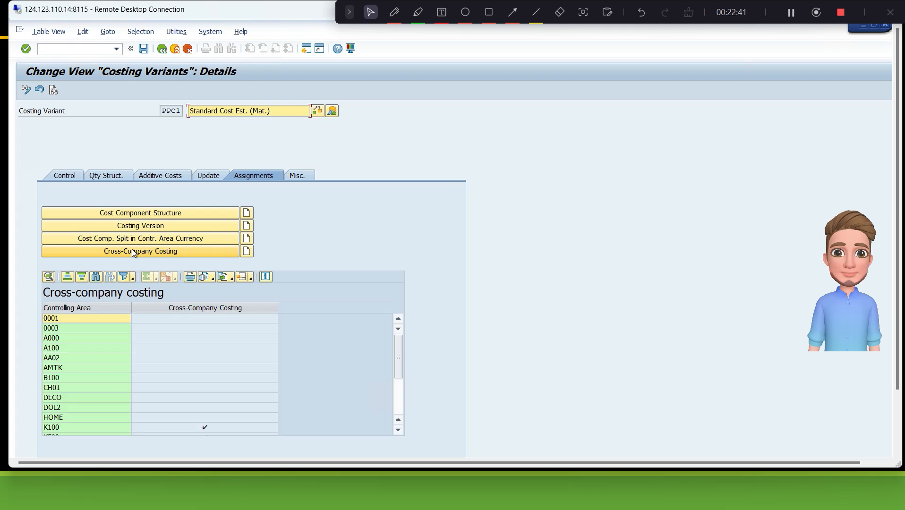
pyautogui.click(182, 379)
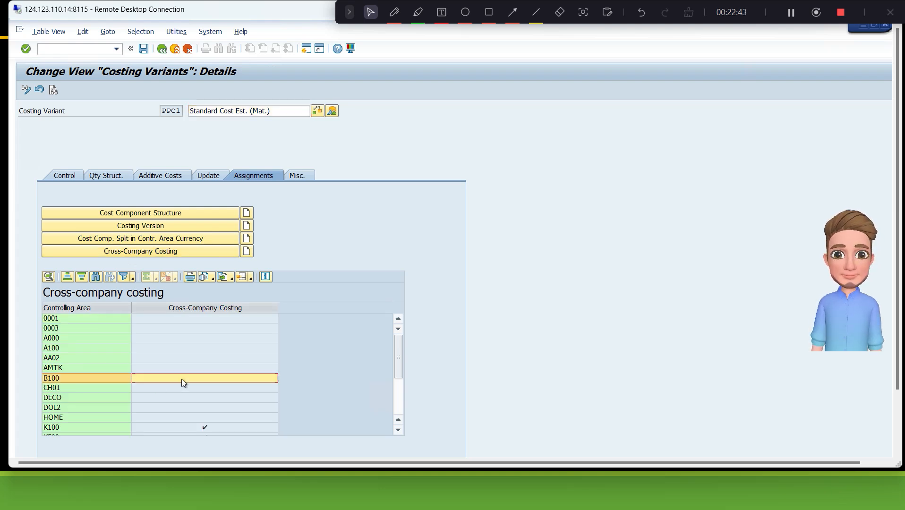
# Add and save a cross-company costing entry for controlling area B100 with costing type 01, valuation variant 001 and costing across company codes activated
pyautogui.click(247, 251)
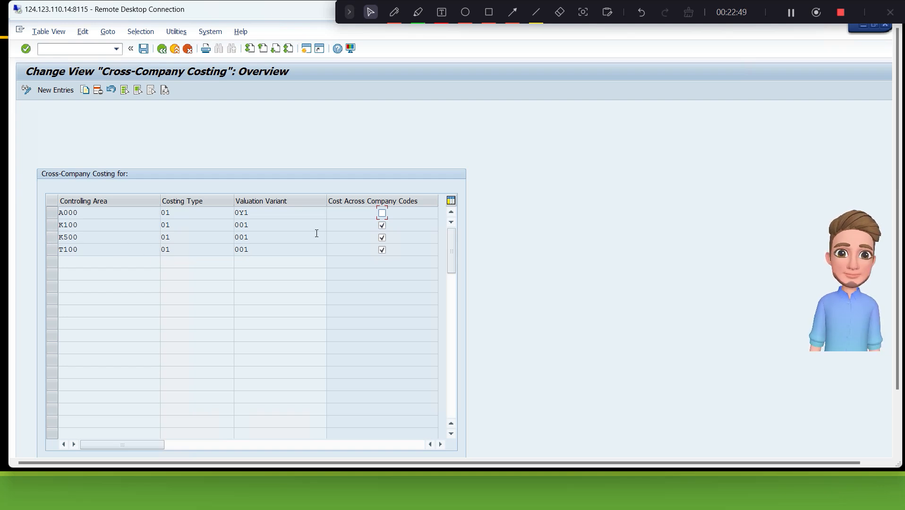
pyautogui.click(63, 92)
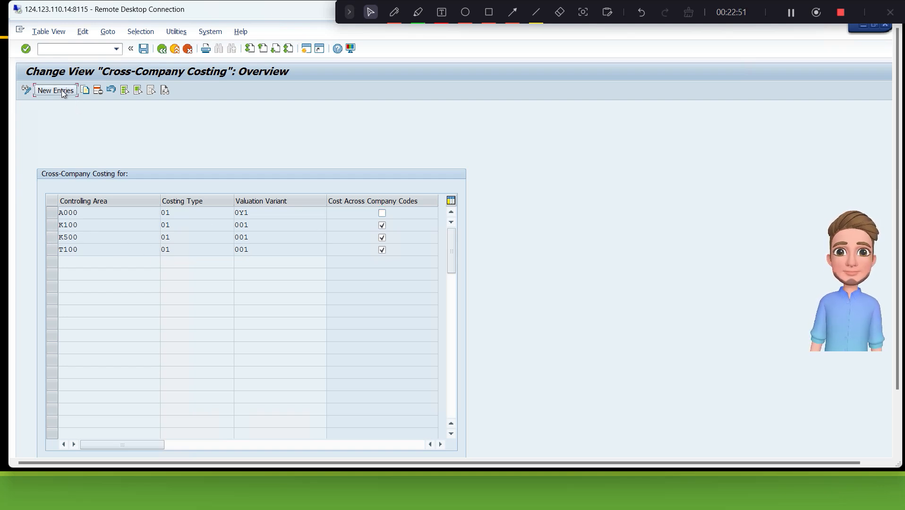
pyautogui.write('B100')
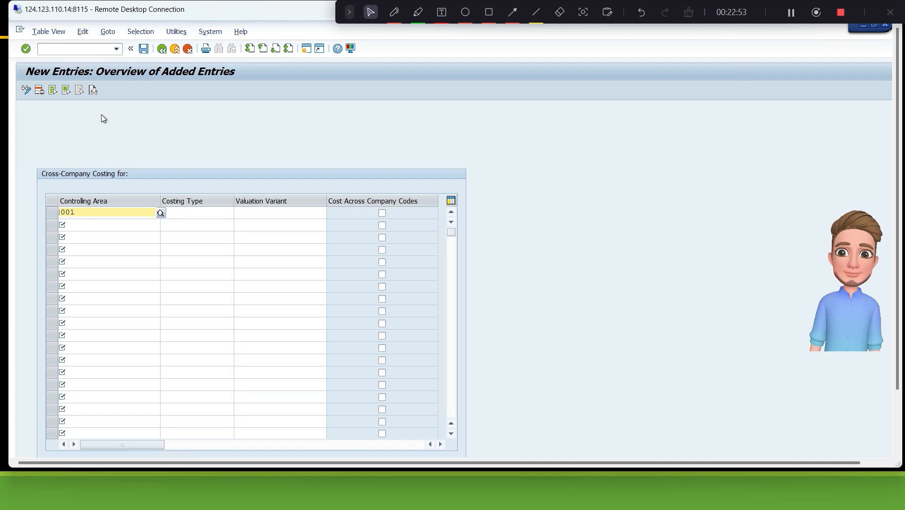
pyautogui.press('Tab')
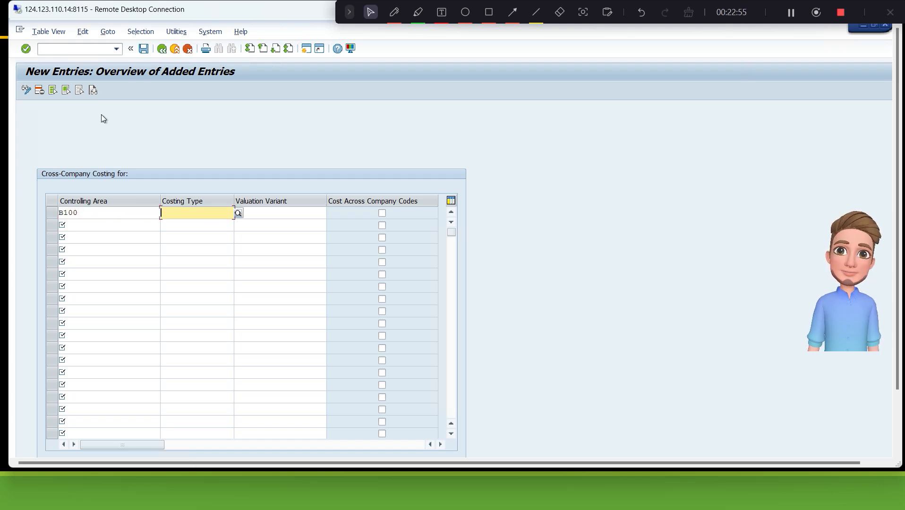
pyautogui.write('01')
pyautogui.press('Tab')
pyautogui.write('00')
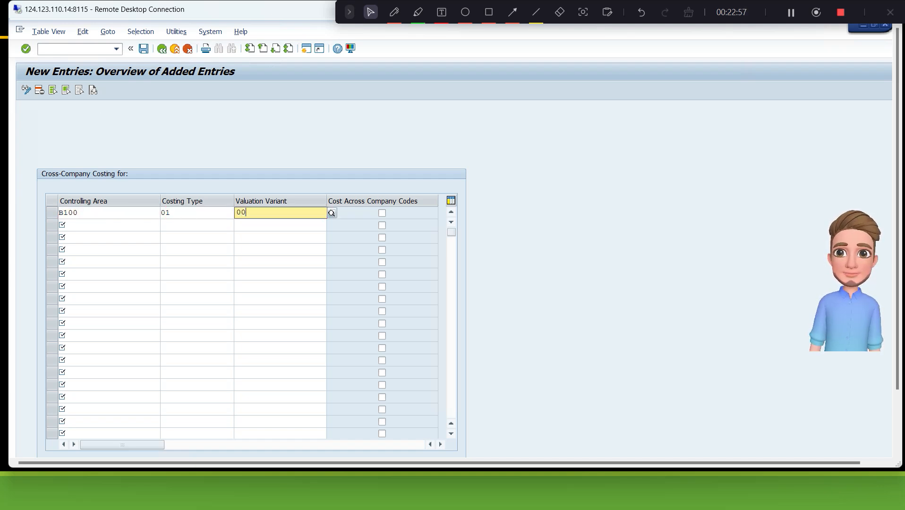
pyautogui.write('1')
pyautogui.press('Tab')
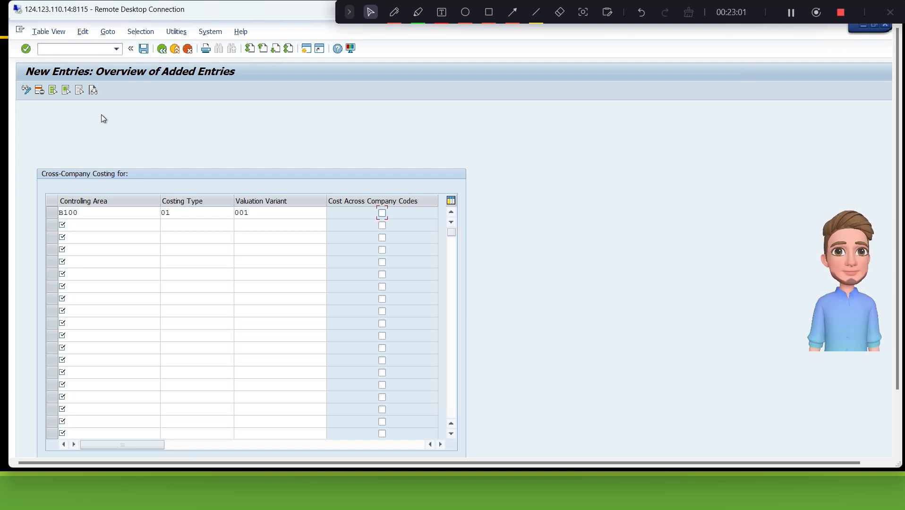
pyautogui.press('space')
pyautogui.press('Tab')
pyautogui.click(144, 49)
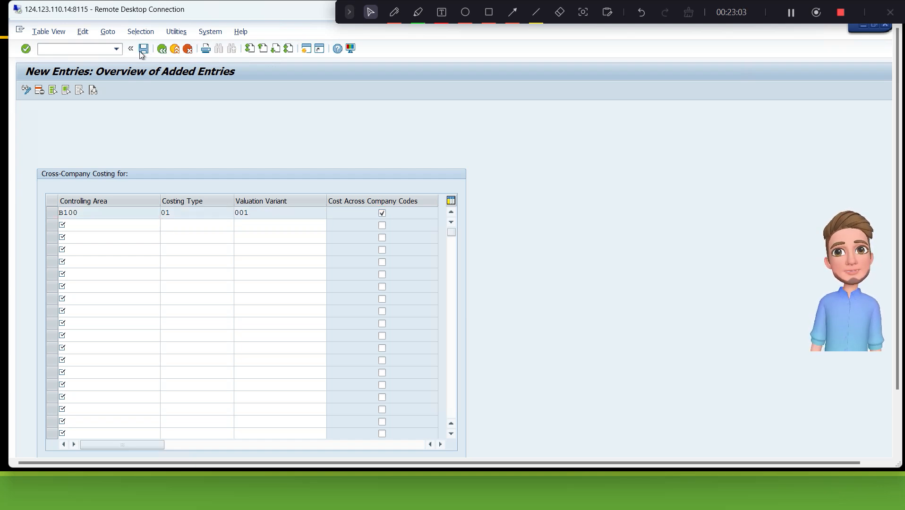
pyautogui.click(229, 216)
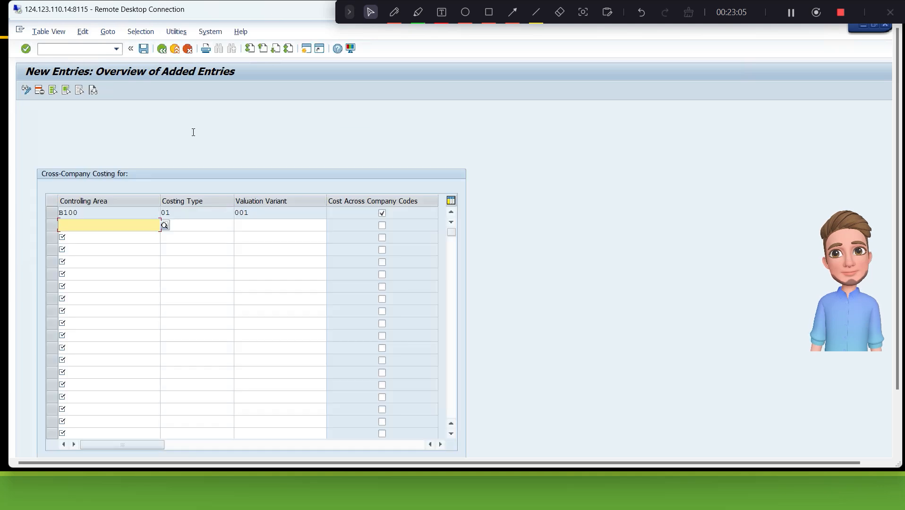
# Leave the cross-company costing entries, save costing variant PPC1 and return to the IMG structure
pyautogui.click(162, 49)
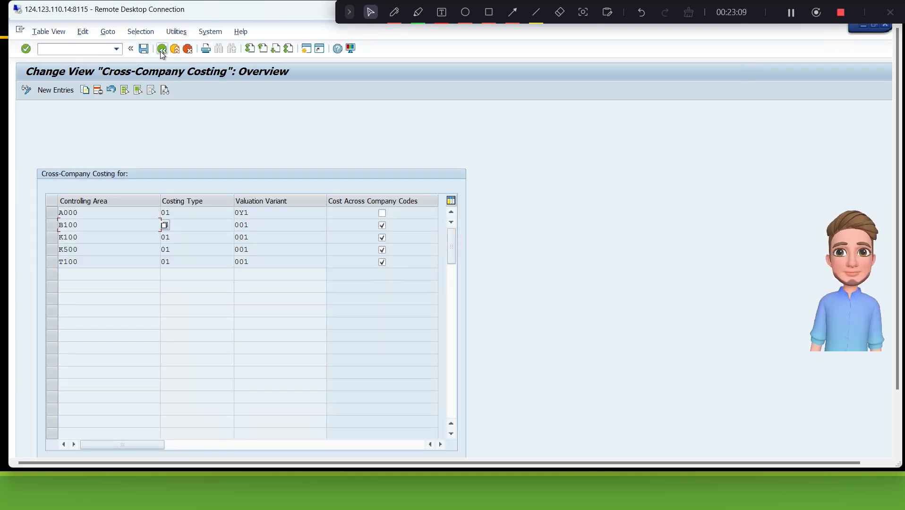
pyautogui.click(161, 50)
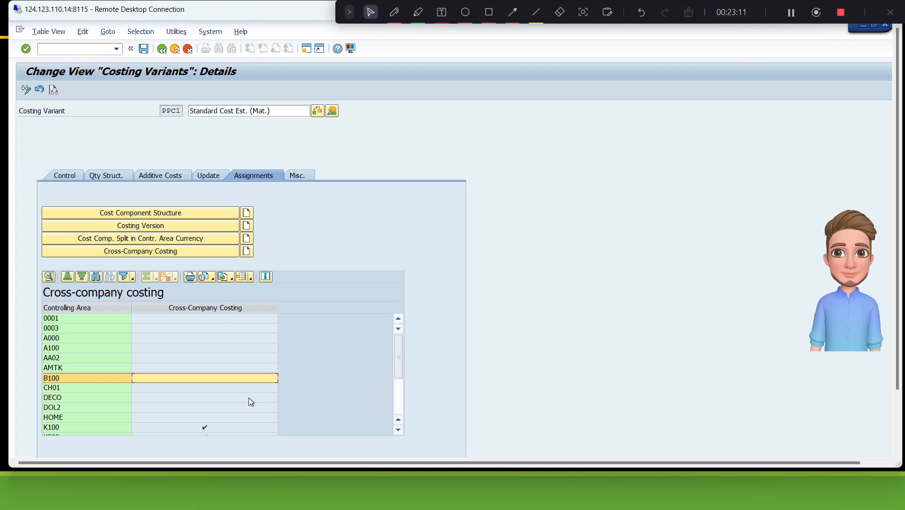
pyautogui.click(143, 49)
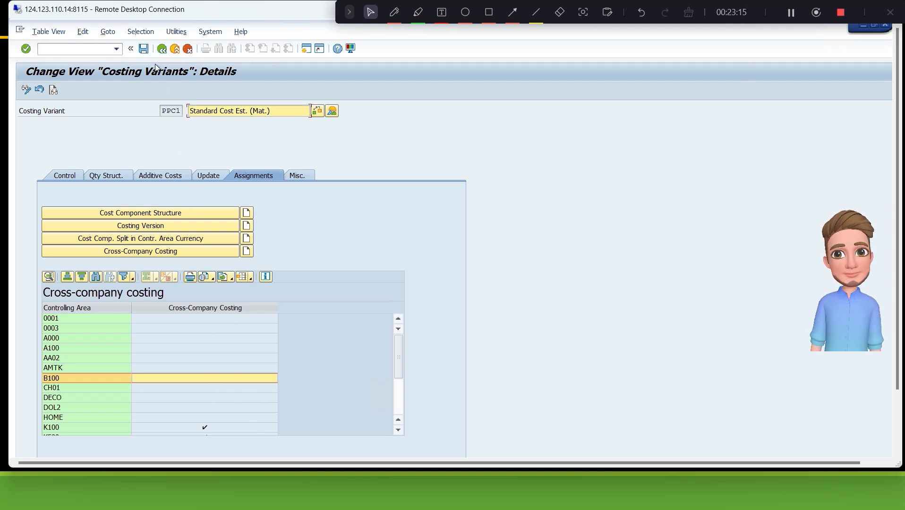
pyautogui.click(161, 53)
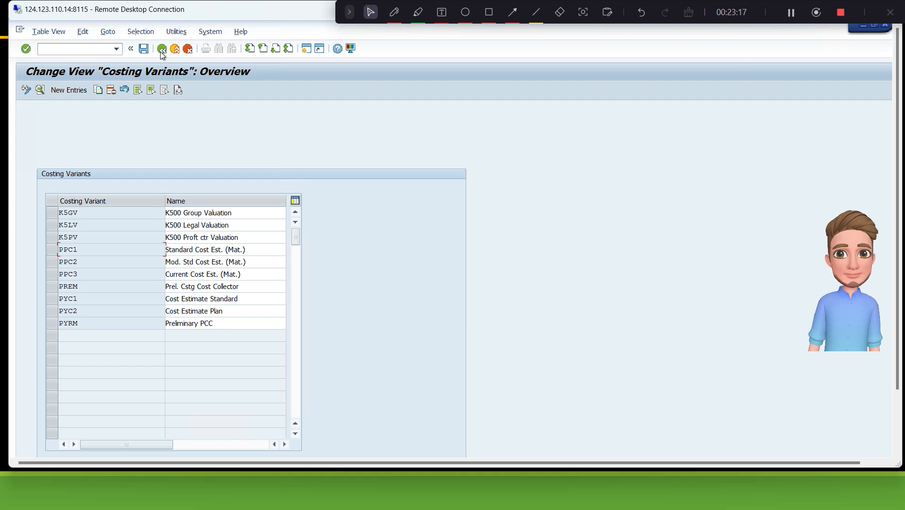
pyautogui.click(161, 49)
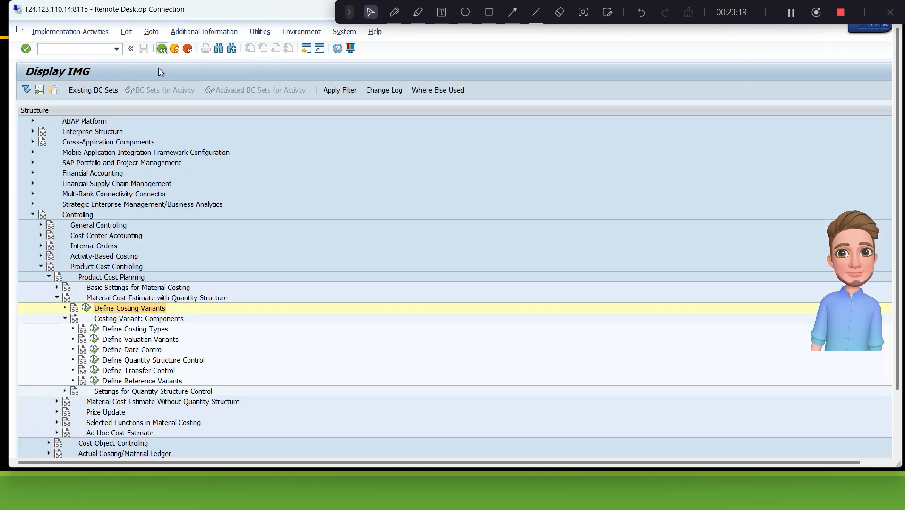
# Reopen costing variant PPC1 to check cross-company costing for controlling area B100 and view the miscellaneous error management settings
pyautogui.click(86, 307)
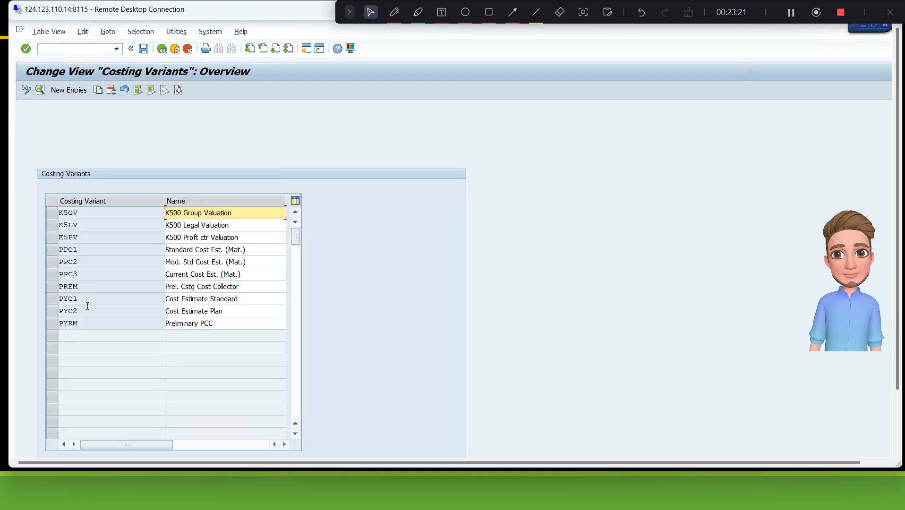
pyautogui.doubleClick(68, 249)
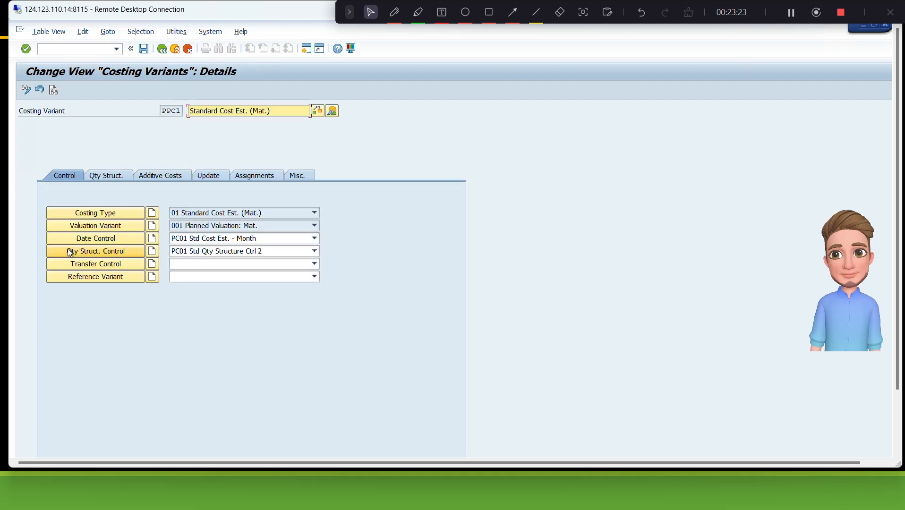
pyautogui.click(257, 176)
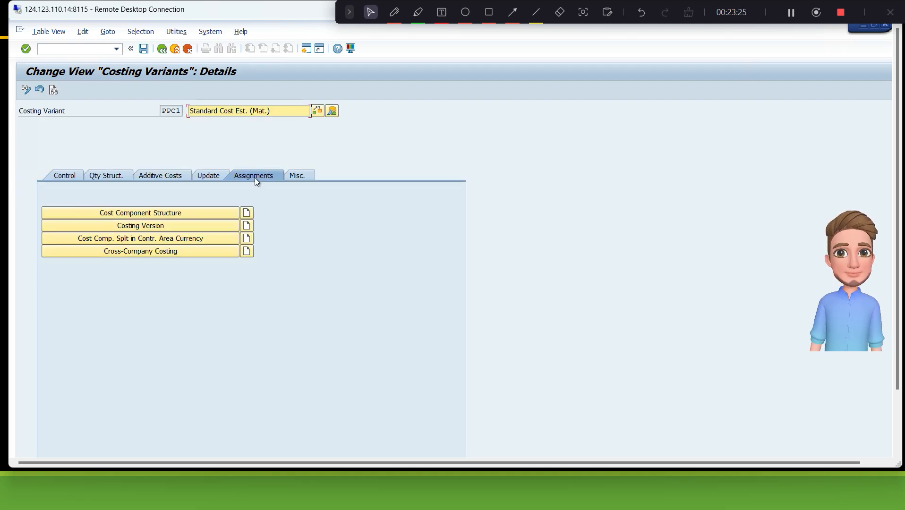
pyautogui.click(160, 250)
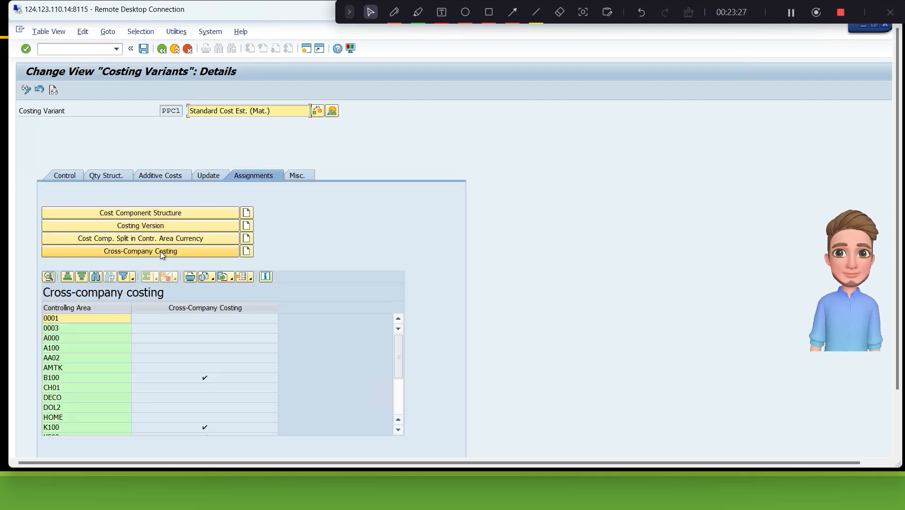
pyautogui.click(57, 378)
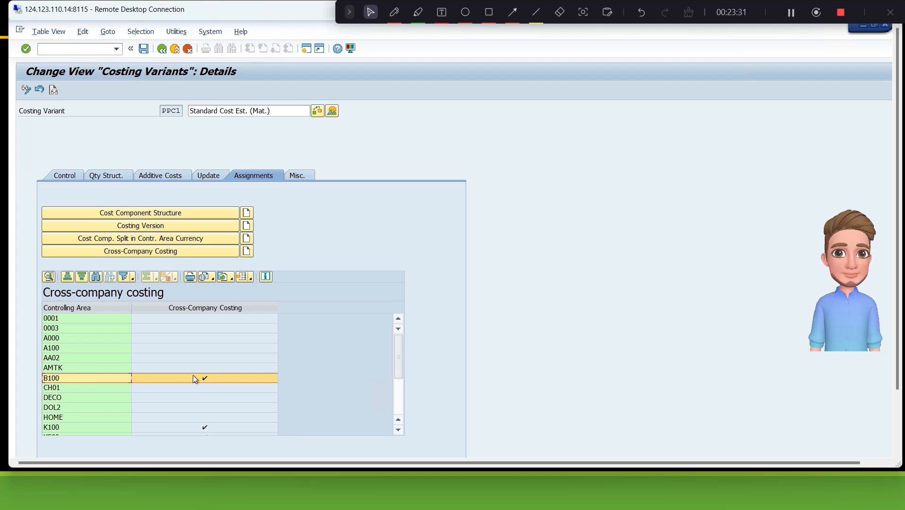
pyautogui.click(296, 176)
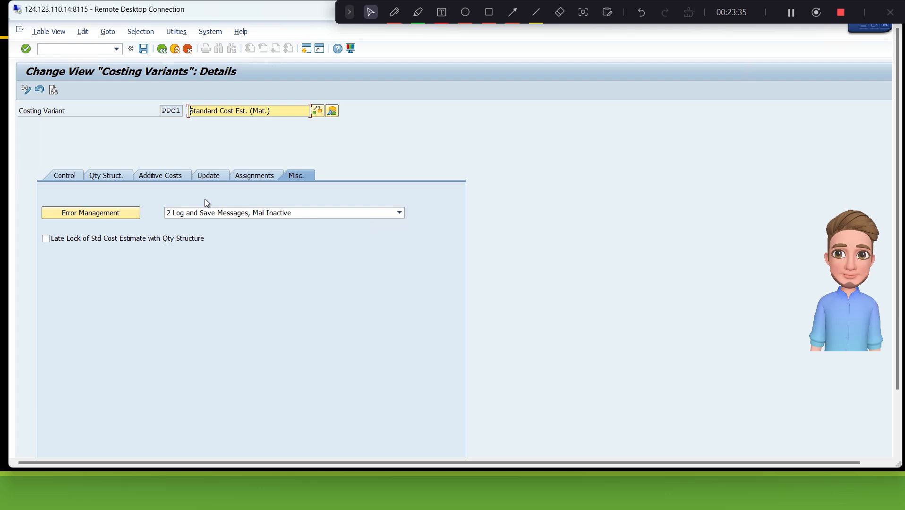
# Open the plant BB10 details of valuation variant 001 through PPC1's control settings and the plant-dependent valuation variants
pyautogui.click(66, 176)
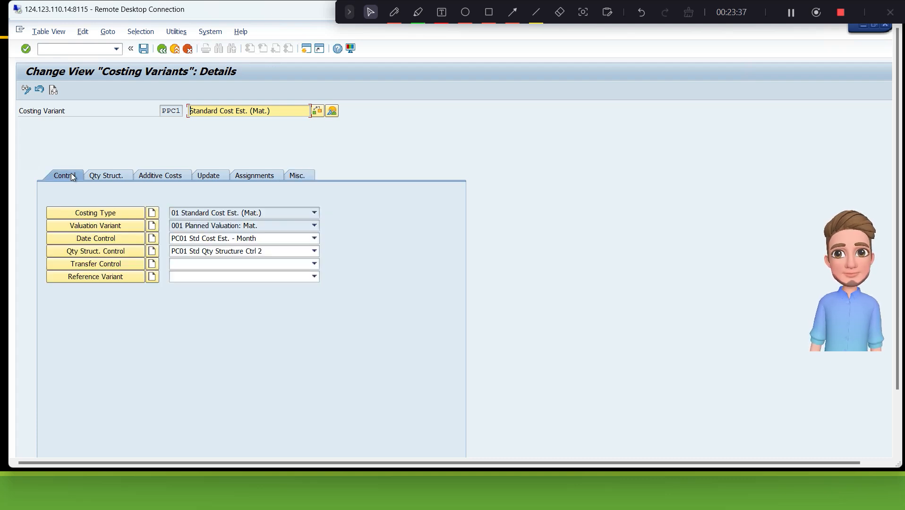
pyautogui.click(108, 227)
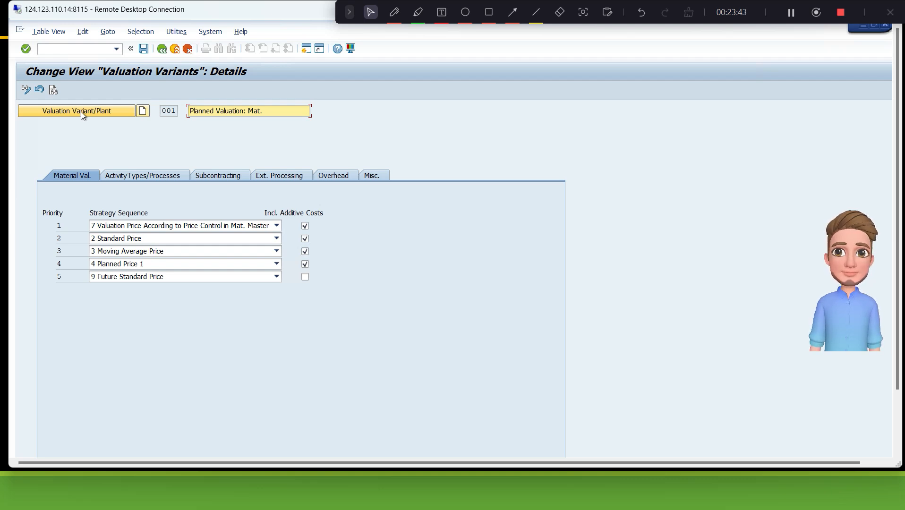
pyautogui.click(118, 111)
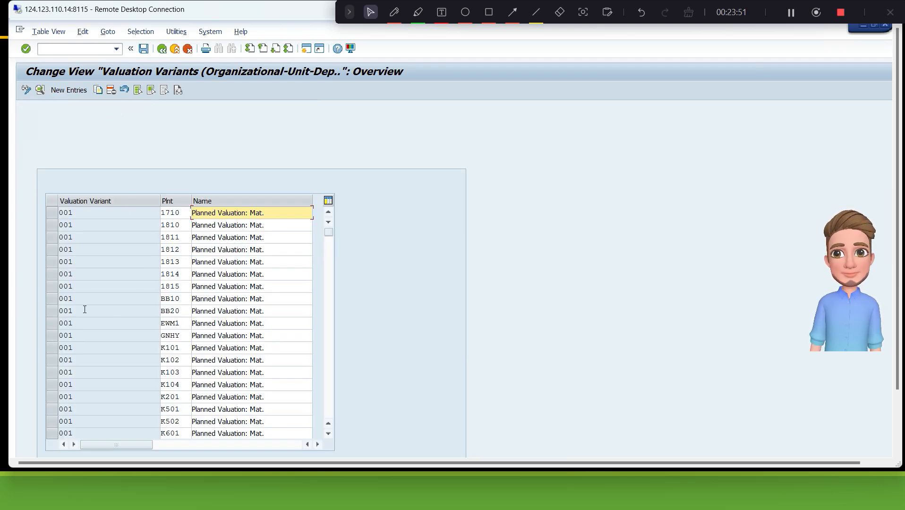
pyautogui.click(51, 304)
pyautogui.keyDown('ctrl'); pyautogui.click(49, 312); pyautogui.keyUp('ctrl')
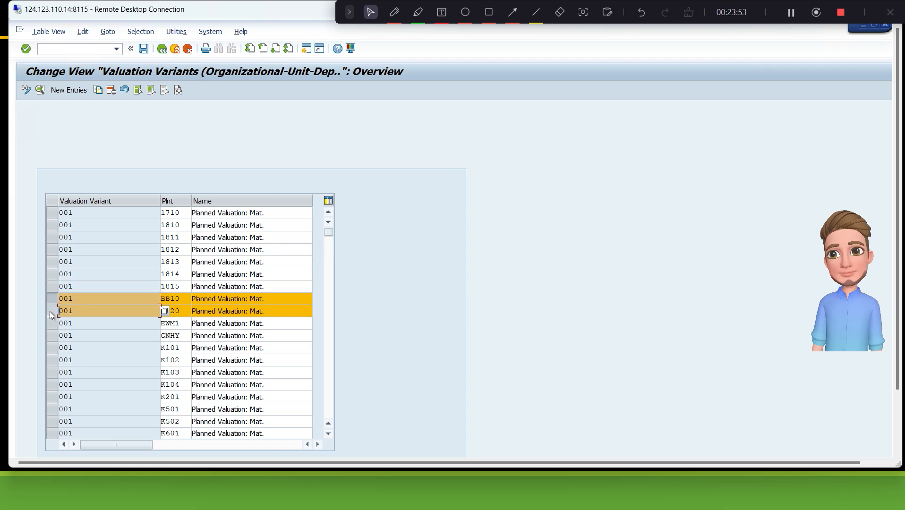
pyautogui.keyDown('ctrl'); pyautogui.click(50, 311); pyautogui.keyUp('ctrl')
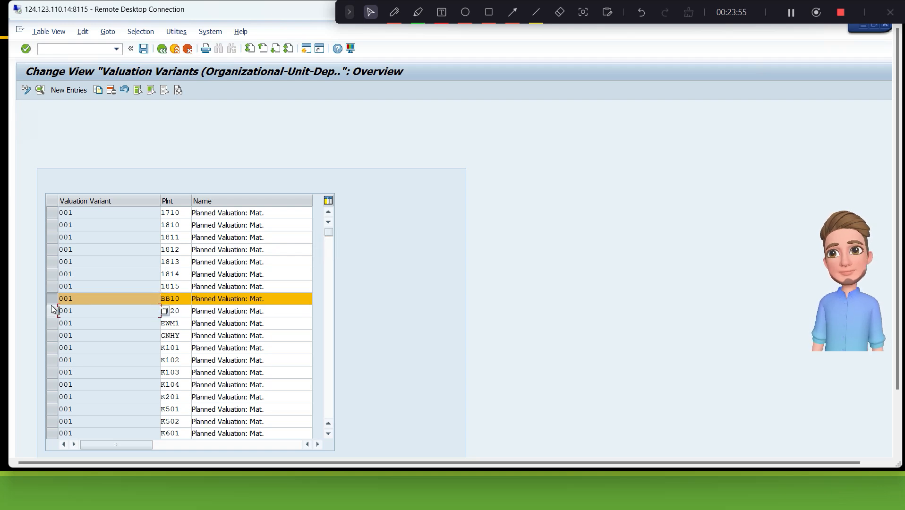
pyautogui.click(97, 301)
pyautogui.doubleClick(97, 302)
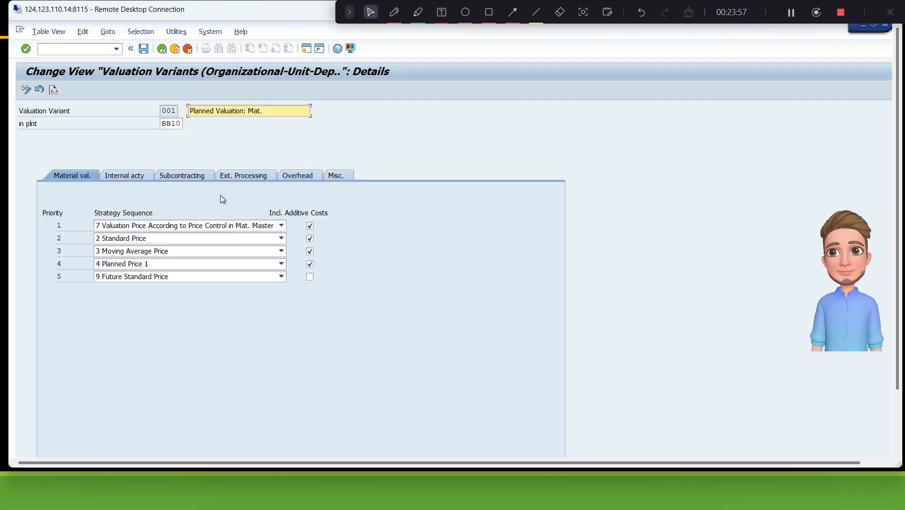
# Set the costing sheet for overhead on finished and semifinished materials in plant BB10 to B100 Costing sheet
pyautogui.click(314, 176)
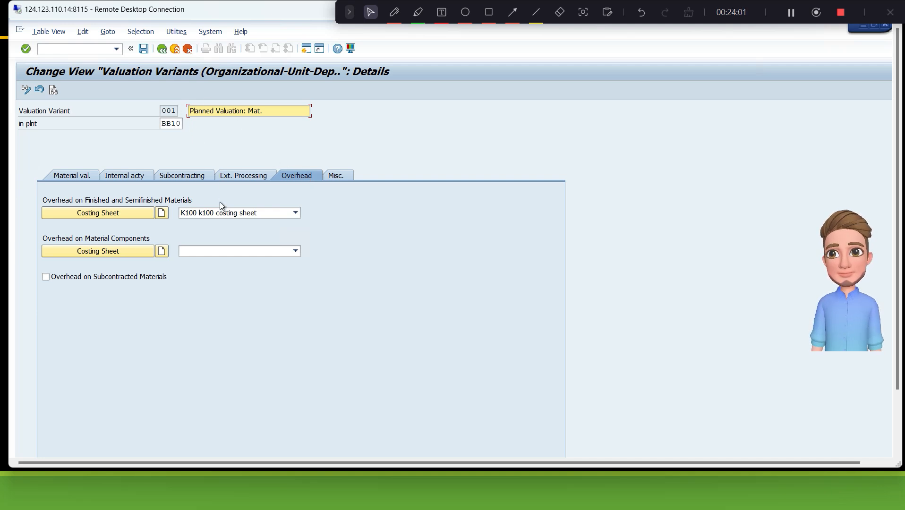
pyautogui.click(208, 215)
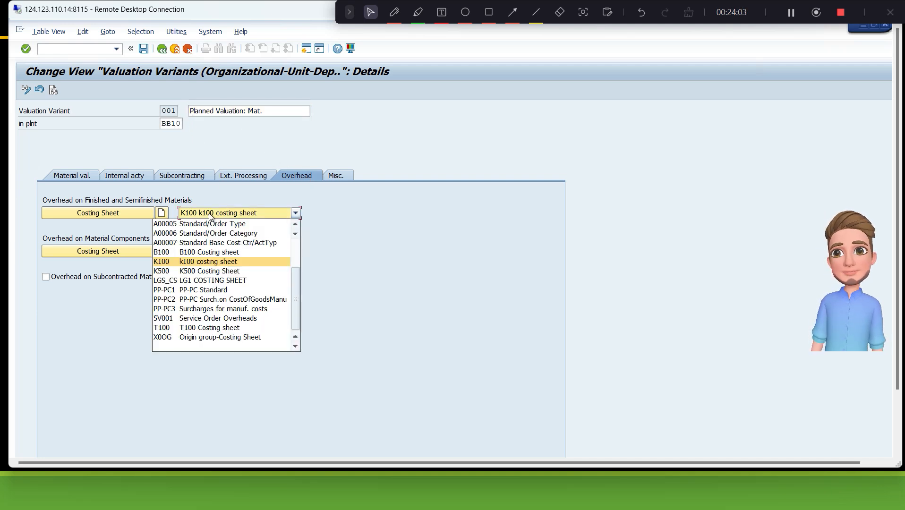
pyautogui.click(191, 251)
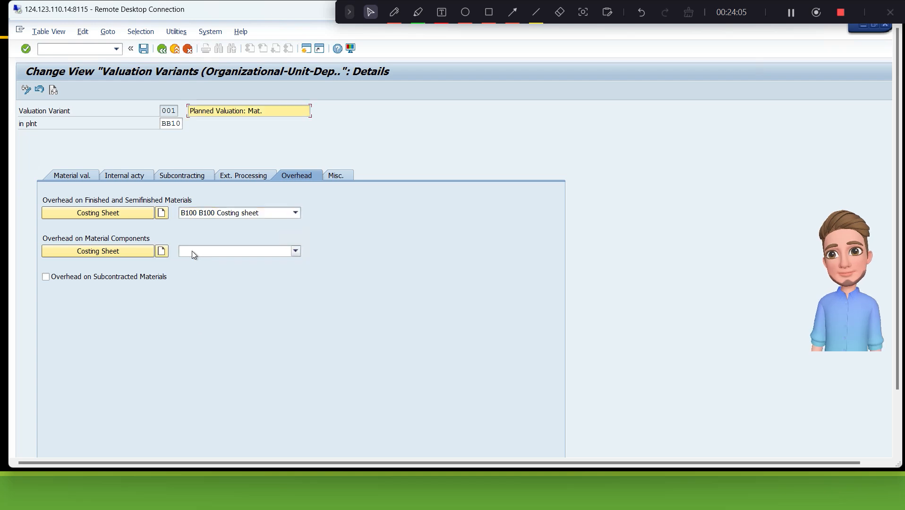
# Save valuation variant 001's plant BB10 settings in the BB10 Company org configurations customizing request and return to the plant overview
pyautogui.click(143, 49)
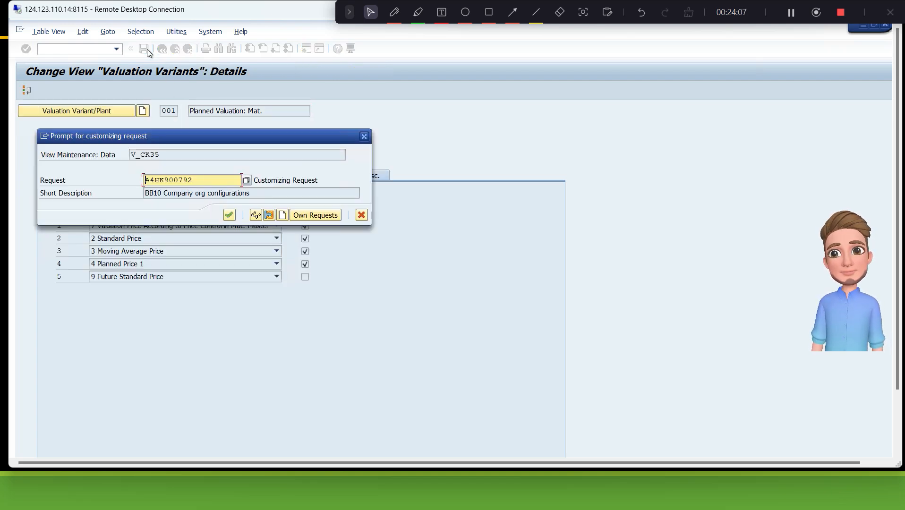
pyautogui.click(229, 215)
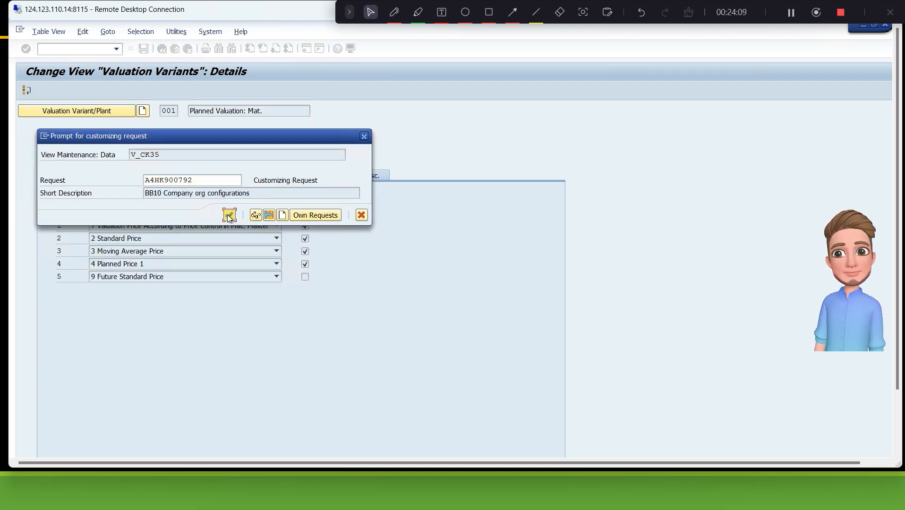
pyautogui.click(161, 49)
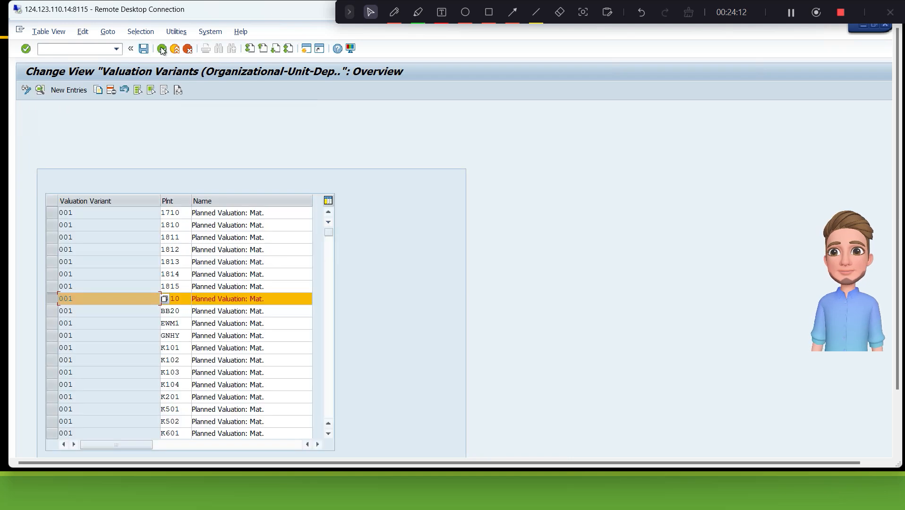
# Set the costing sheet for overhead on finished and semifinished materials in plant BB20 to B100 Costing sheet and save
pyautogui.click(49, 312)
pyautogui.click(48, 301)
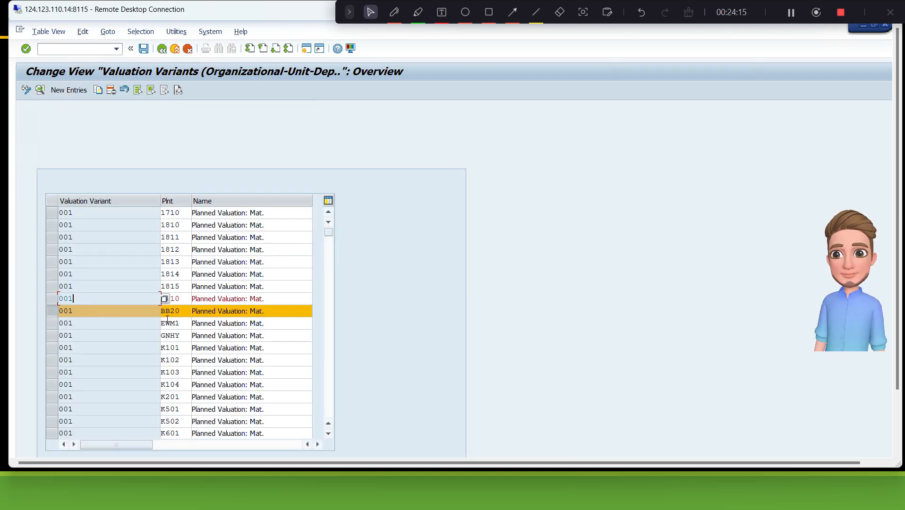
pyautogui.doubleClick(124, 312)
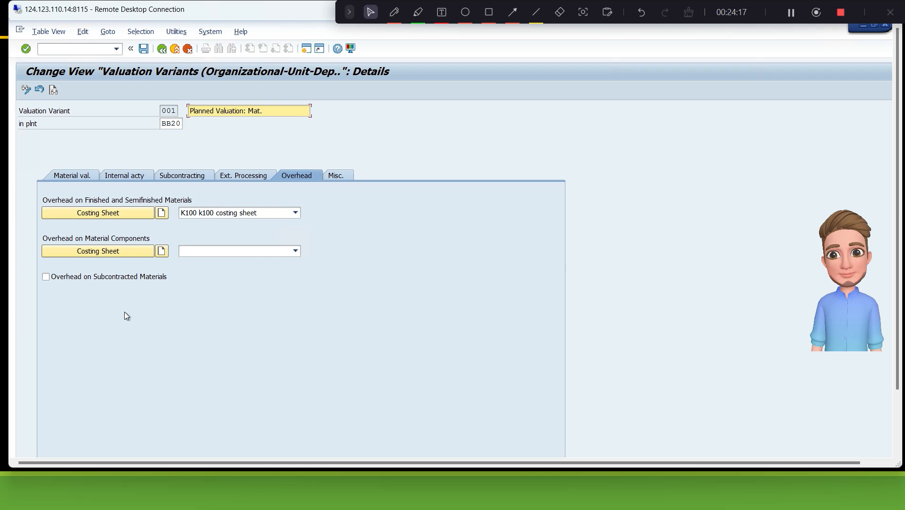
pyautogui.click(282, 215)
pyautogui.click(236, 253)
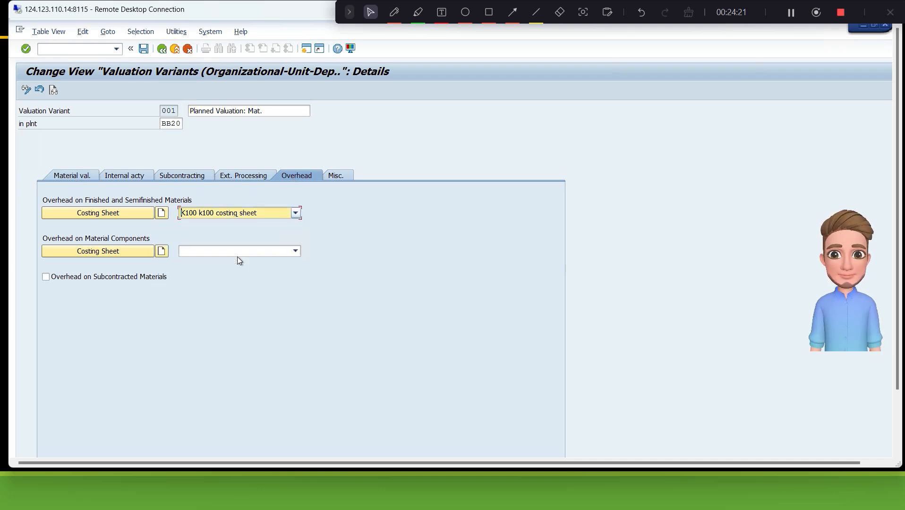
pyautogui.click(145, 51)
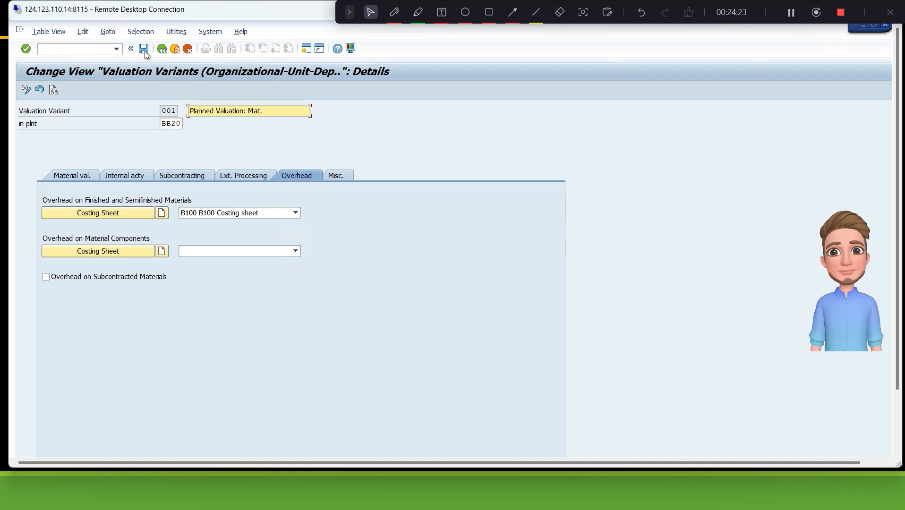
pyautogui.click(145, 51)
# Leave valuation variant 001 and costing variant PPC1 and return to the IMG structure
pyautogui.click(161, 50)
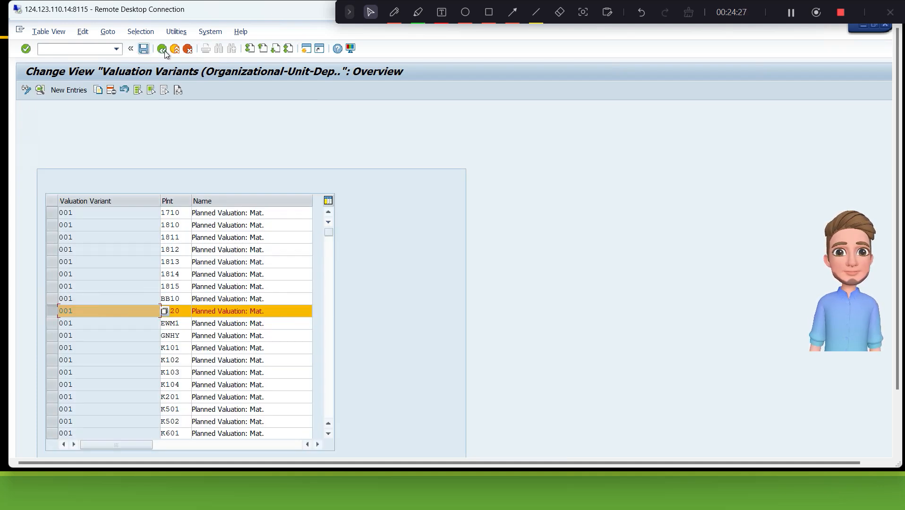
pyautogui.click(162, 50)
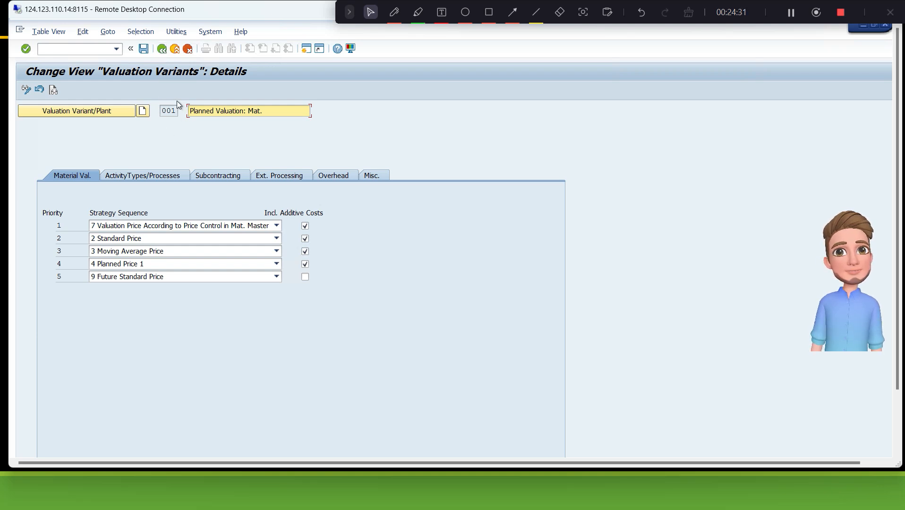
pyautogui.click(162, 50)
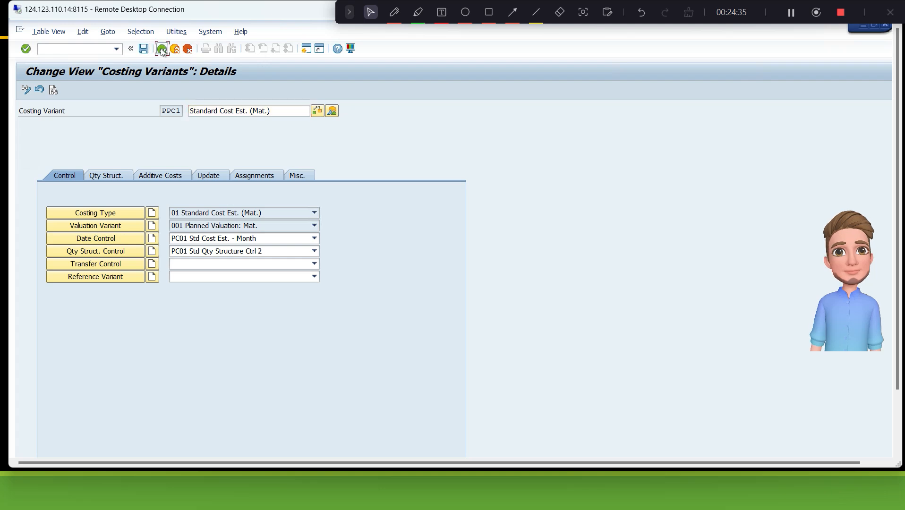
pyautogui.click(161, 50)
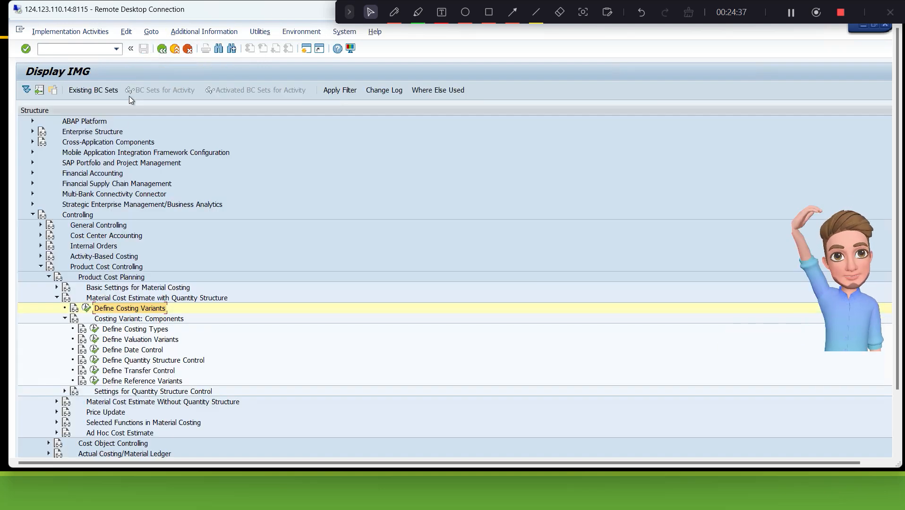
# Collapse Material Cost Estimate with Quantity Structure and Product Cost Planning in the IMG structure
pyautogui.click(147, 300)
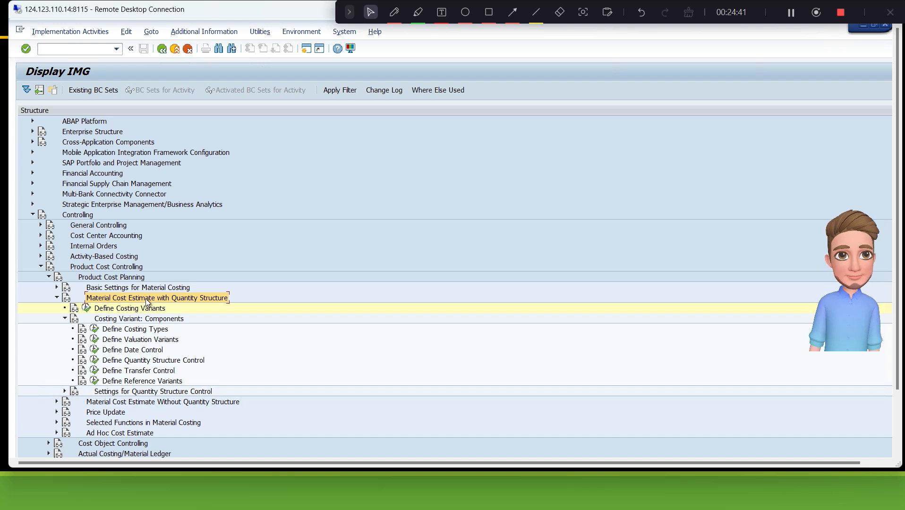
pyautogui.doubleClick(146, 299)
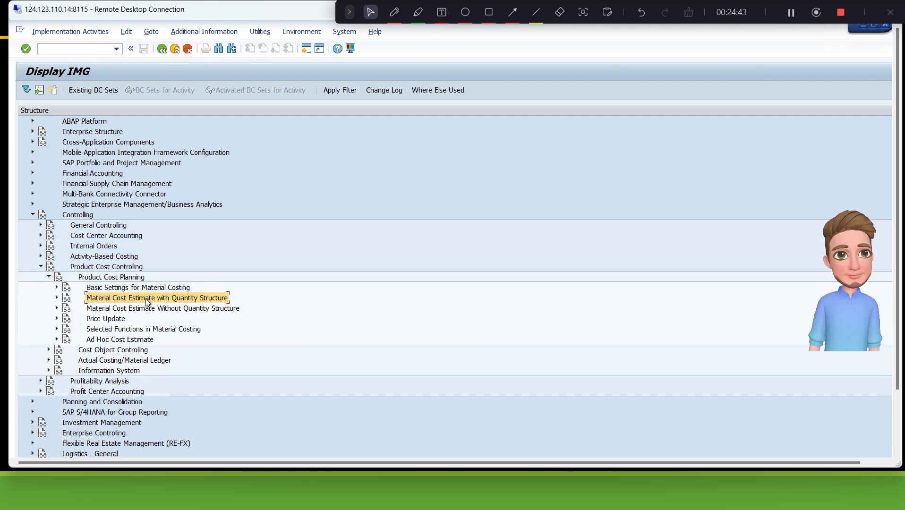
pyautogui.doubleClick(146, 299)
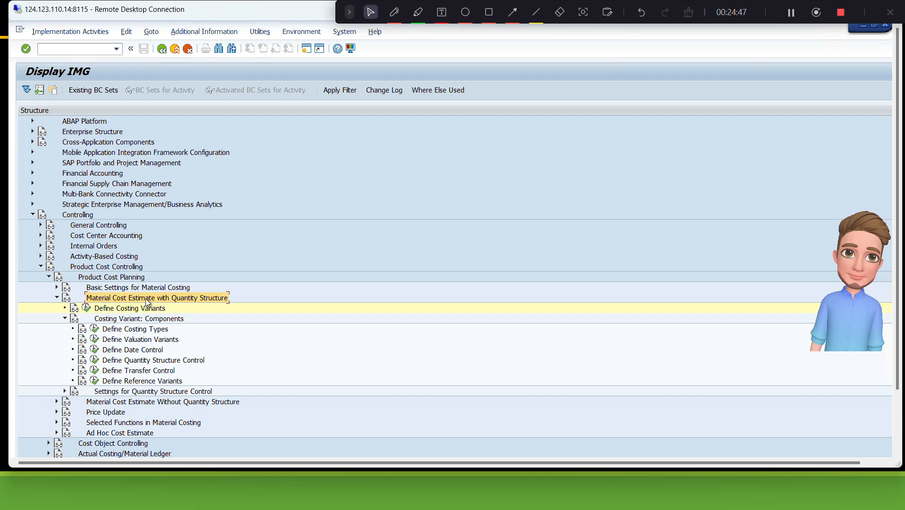
pyautogui.doubleClick(147, 298)
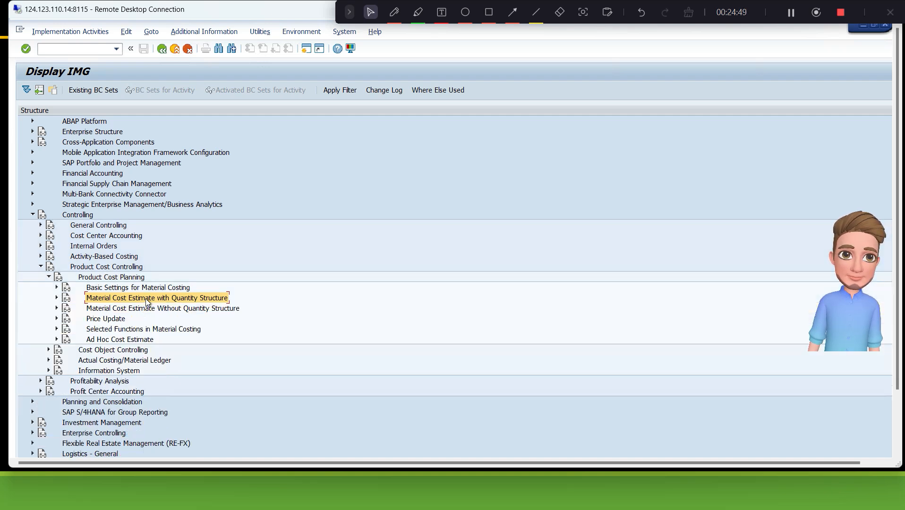
pyautogui.press('Up')
pyautogui.press('Up')
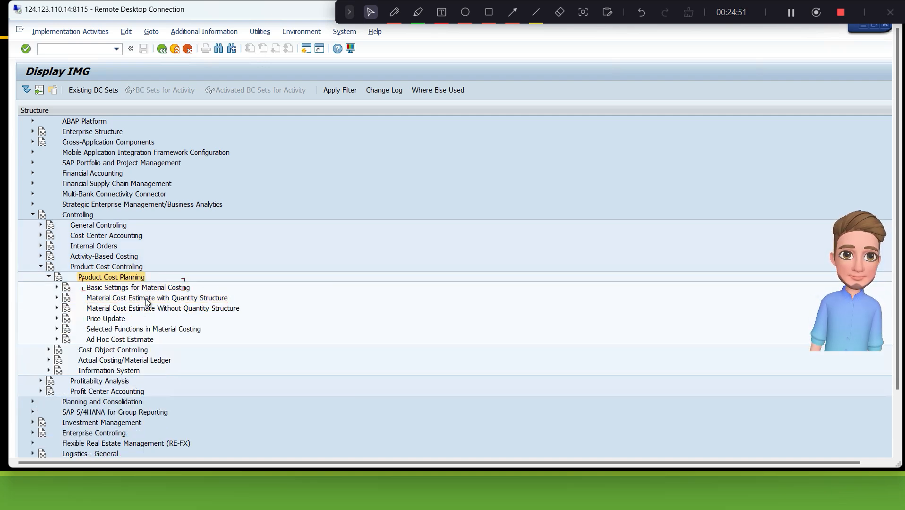
pyautogui.press('Left')
pyautogui.press('Up')
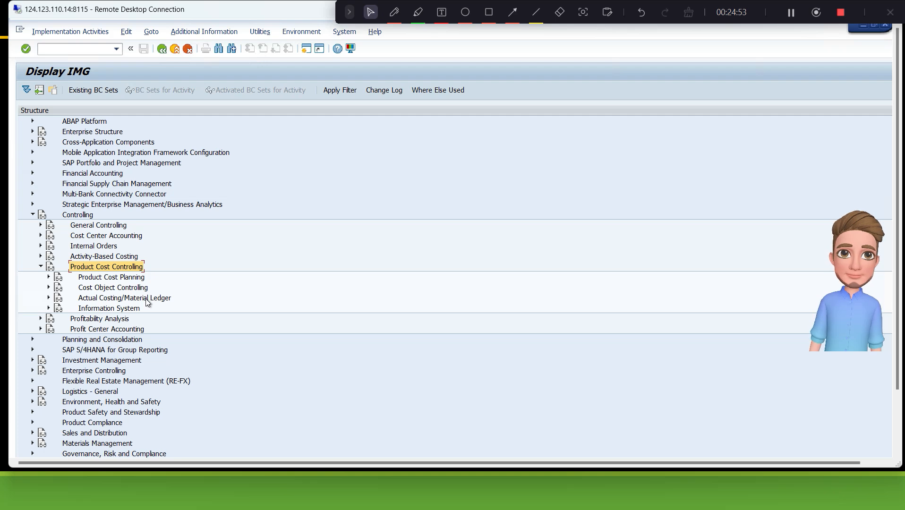
# Expand Cost Object Controlling and Product Cost by Order to reach the Manufacturing Orders activities
pyautogui.press('Left')
pyautogui.press('Right')
pyautogui.press('Down')
pyautogui.press('Down')
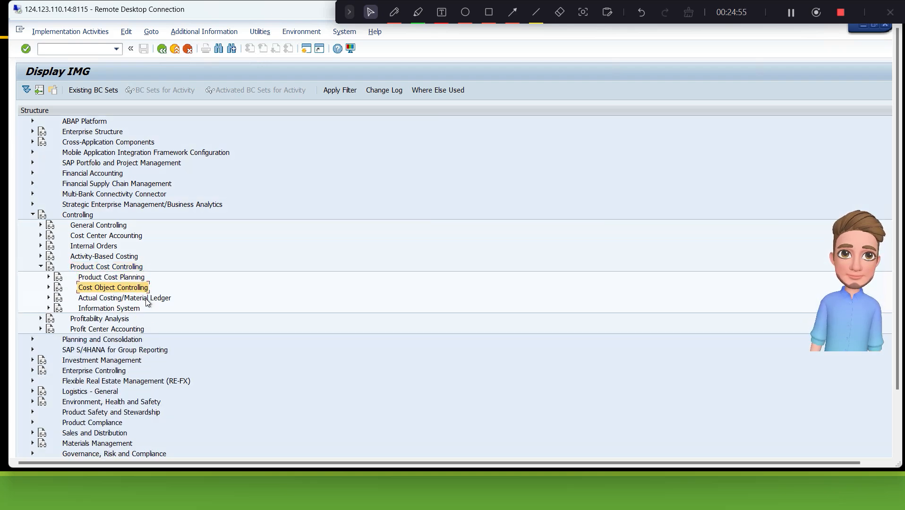
pyautogui.press('Right')
pyautogui.press('Down')
pyautogui.press('Down')
pyautogui.press('Right')
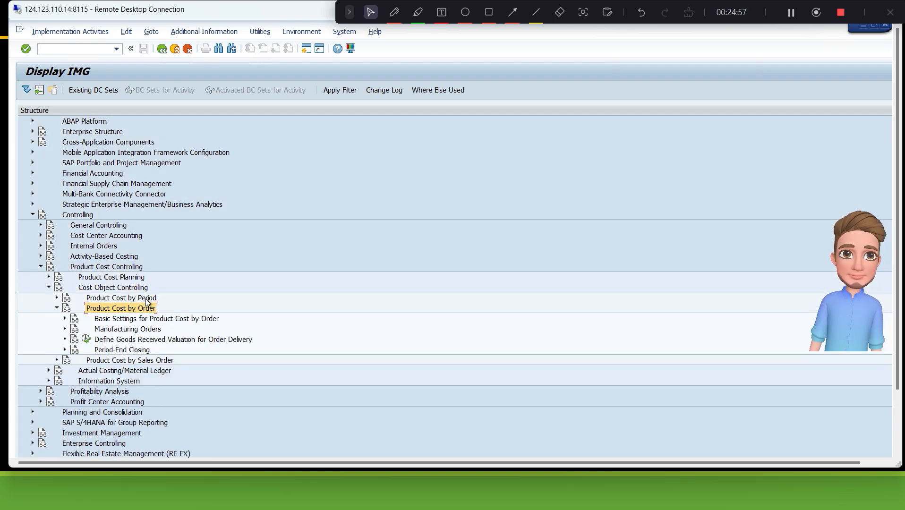
pyautogui.press('Down')
pyautogui.press('Down')
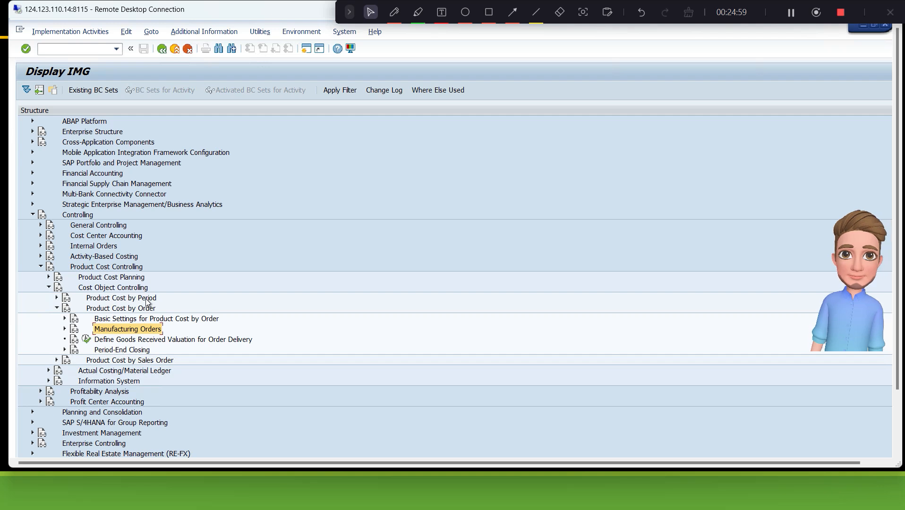
pyautogui.press('Right')
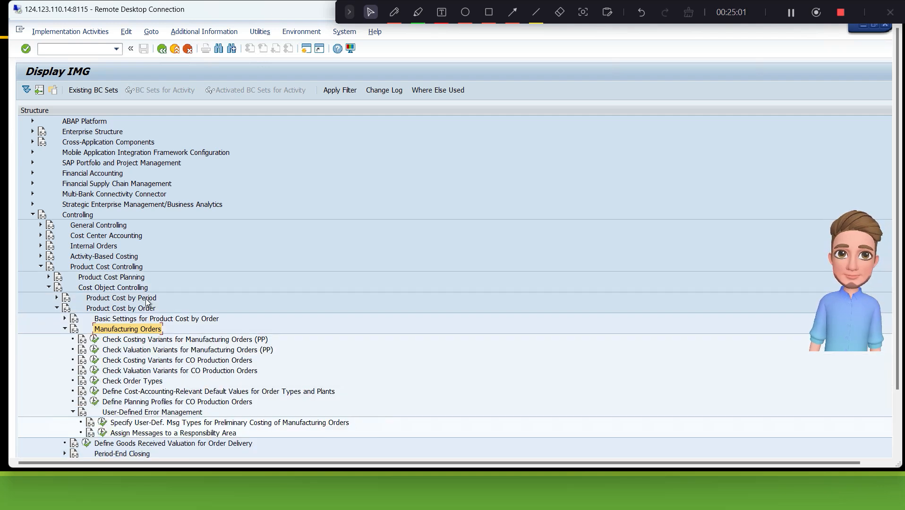
pyautogui.press('Down')
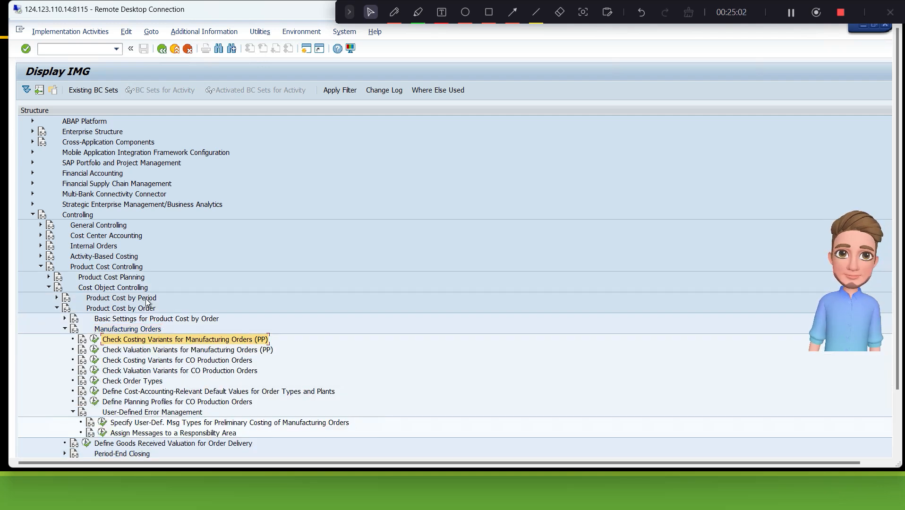
# Open the plant BB10 details of valuation variant 006 Production Order: Planned from the manufacturing orders (PP) valuation variant check
pyautogui.click(94, 351)
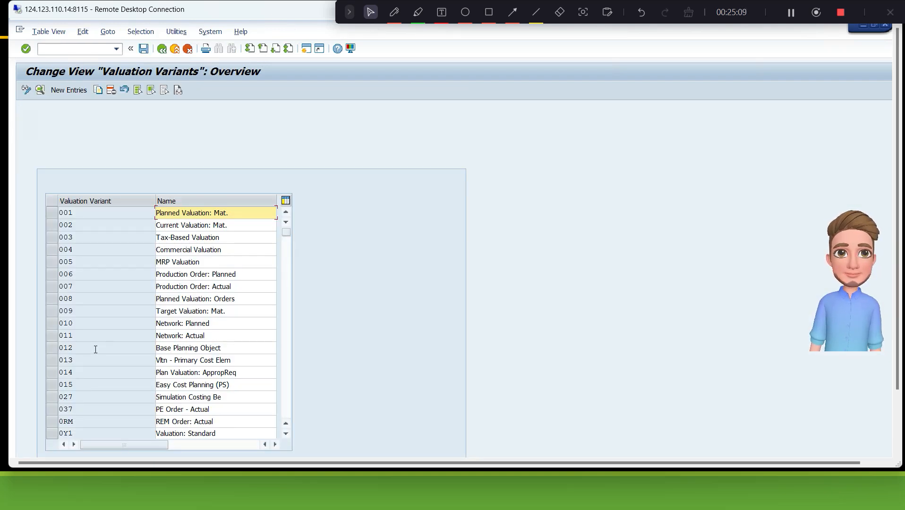
pyautogui.click(216, 278)
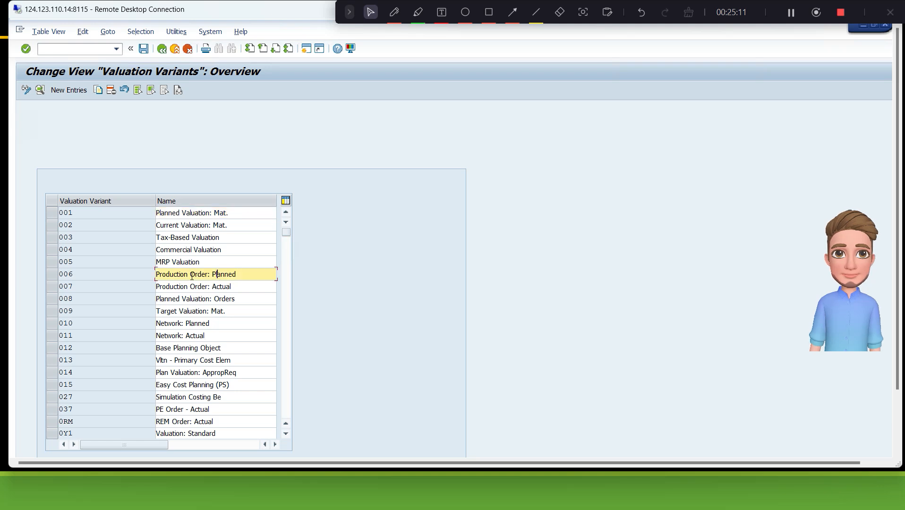
pyautogui.click(84, 274)
pyautogui.doubleClick(85, 275)
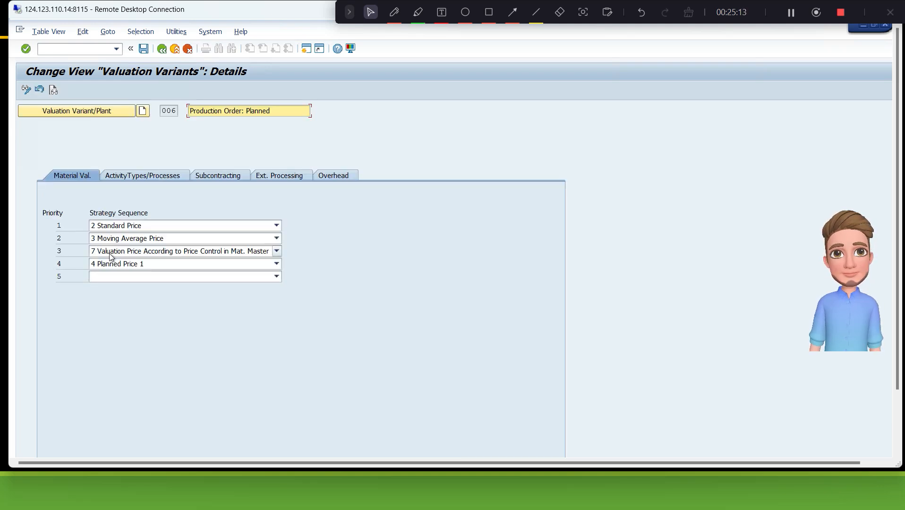
pyautogui.click(70, 111)
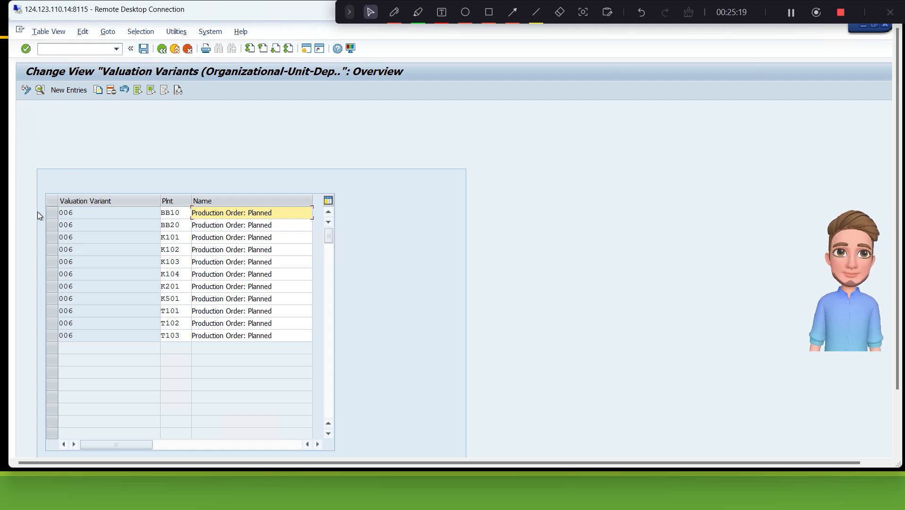
pyautogui.click(52, 213)
pyautogui.doubleClick(74, 213)
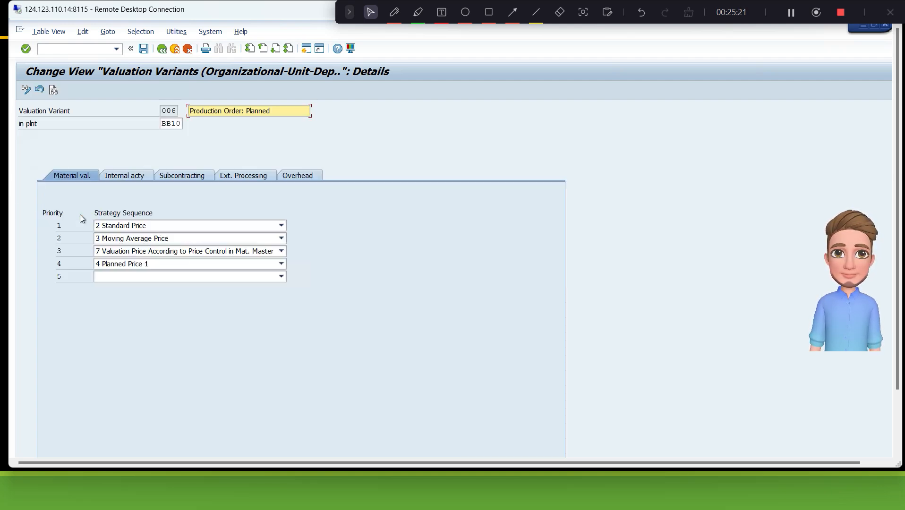
# Set the overhead costing sheet for plant BB10 in valuation variant 006 to B100 Costing sheet and save it to the customizing request
pyautogui.click(289, 174)
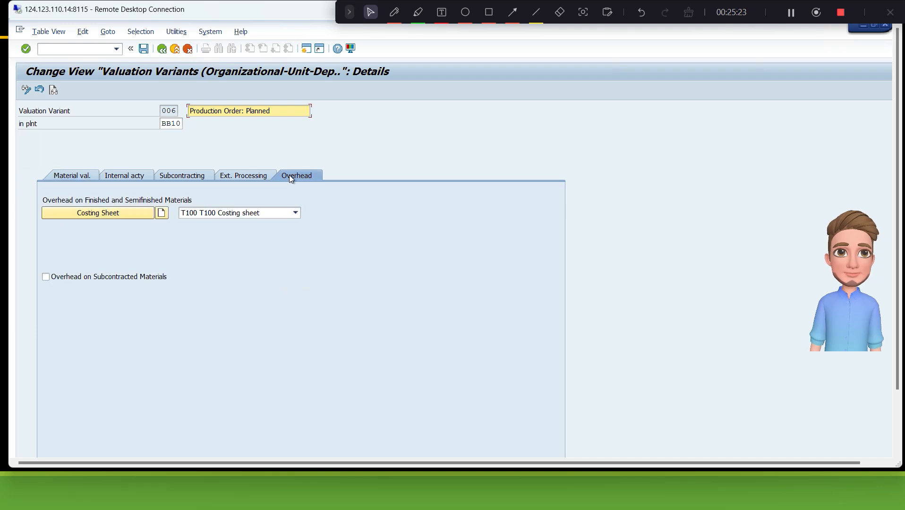
pyautogui.click(238, 214)
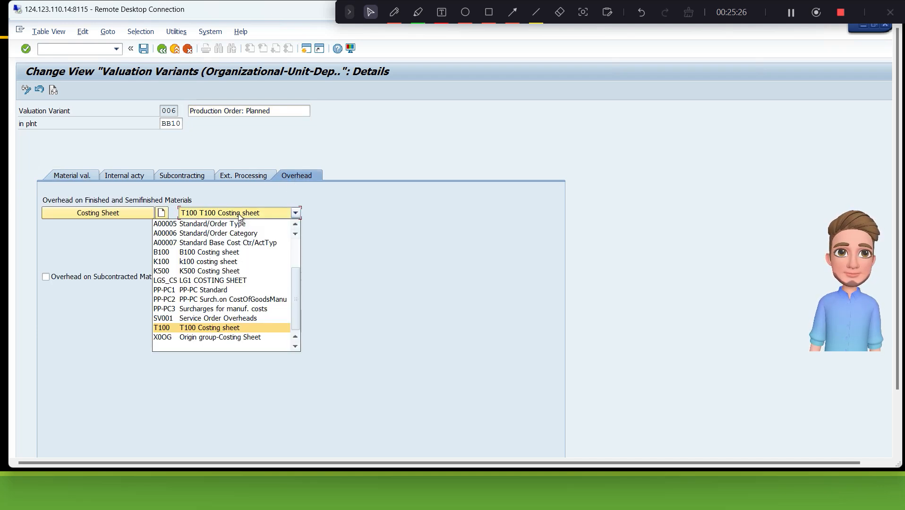
pyautogui.click(210, 253)
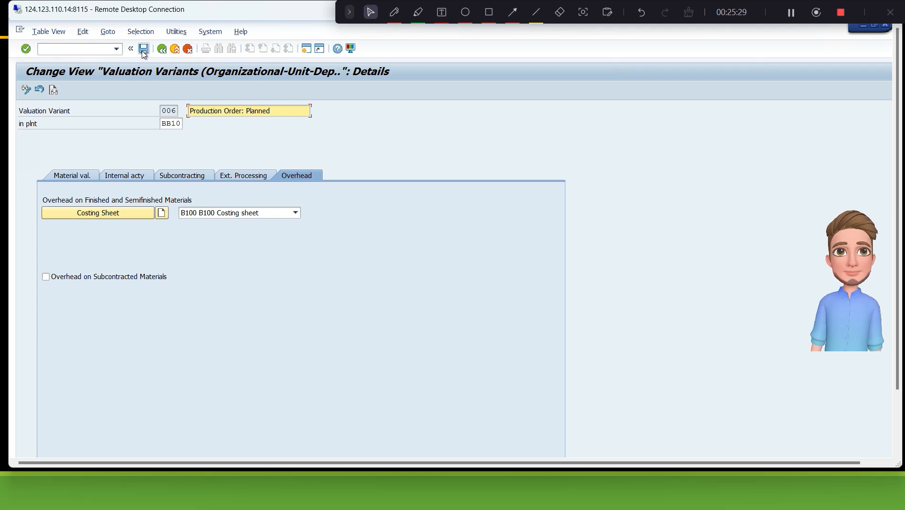
pyautogui.click(144, 48)
pyautogui.click(229, 215)
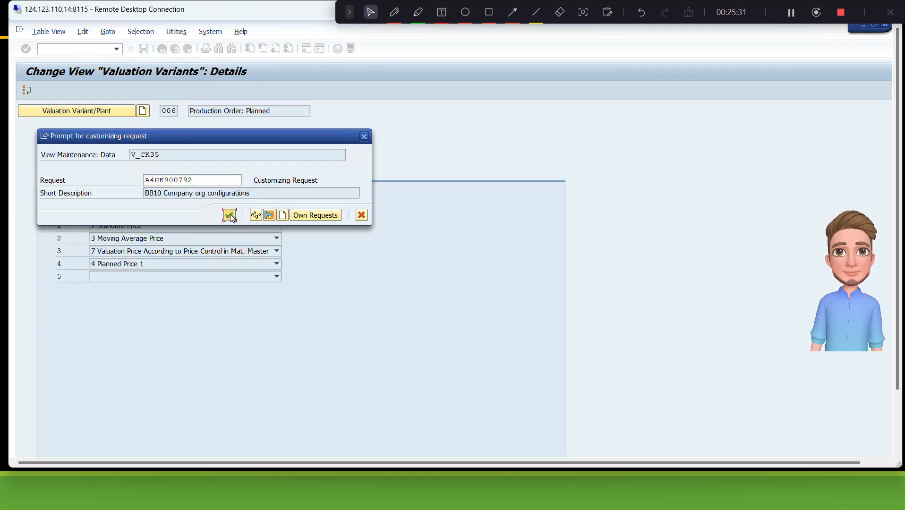
pyautogui.click(162, 49)
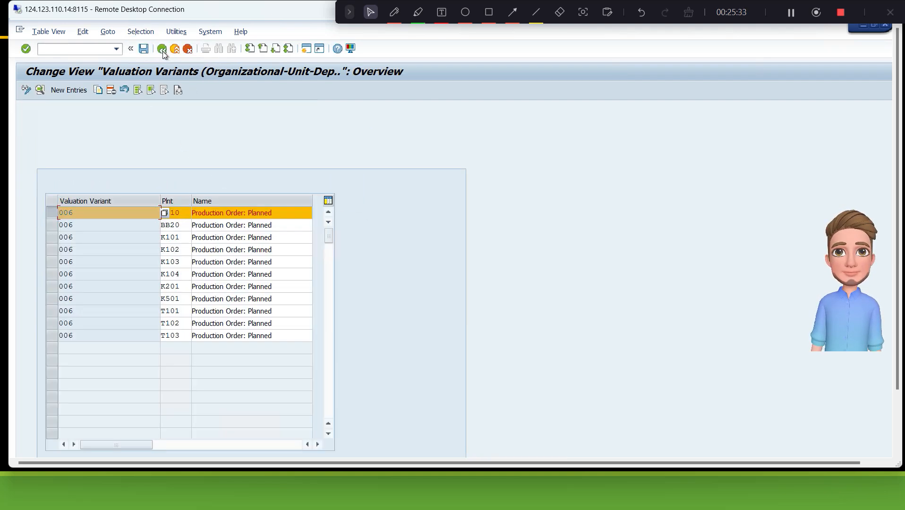
# Set the overhead costing sheet for plant BB20 in valuation variant 006 to B100 Costing sheet, save it and return to the variant details
pyautogui.click(48, 226)
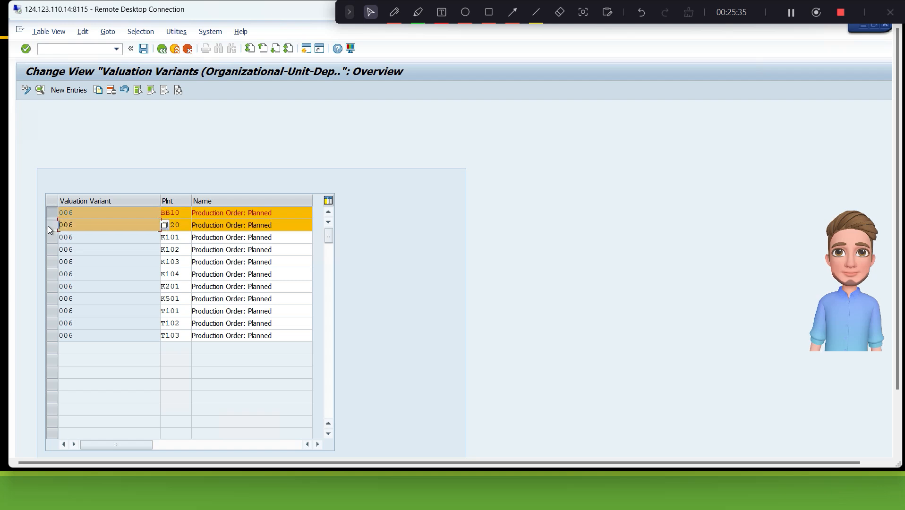
pyautogui.doubleClick(70, 229)
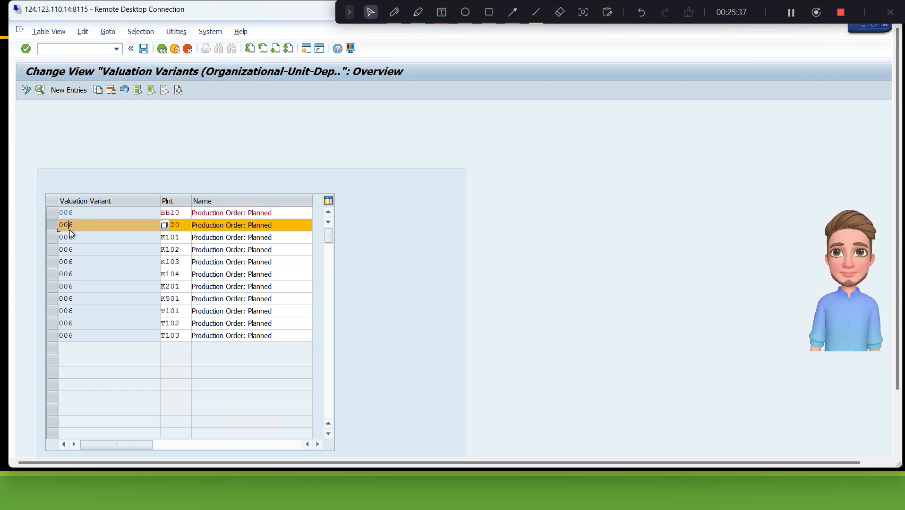
pyautogui.click(241, 216)
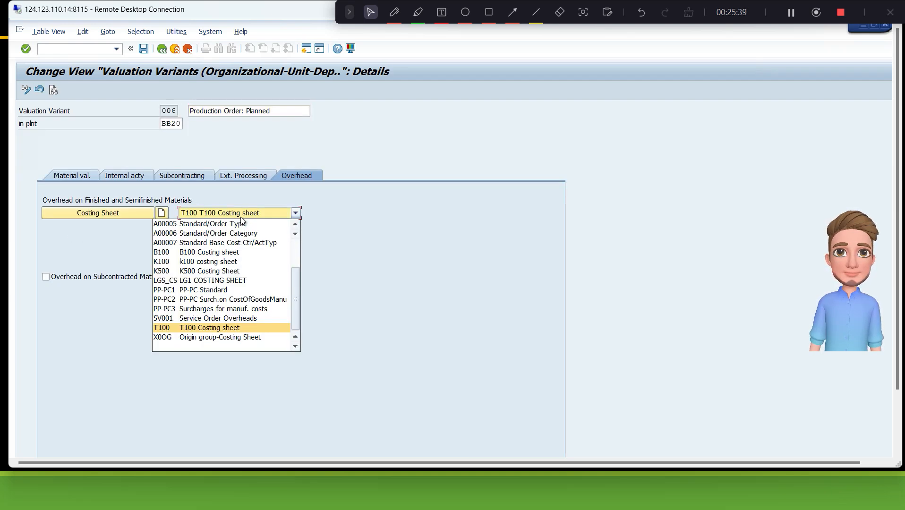
pyautogui.click(209, 254)
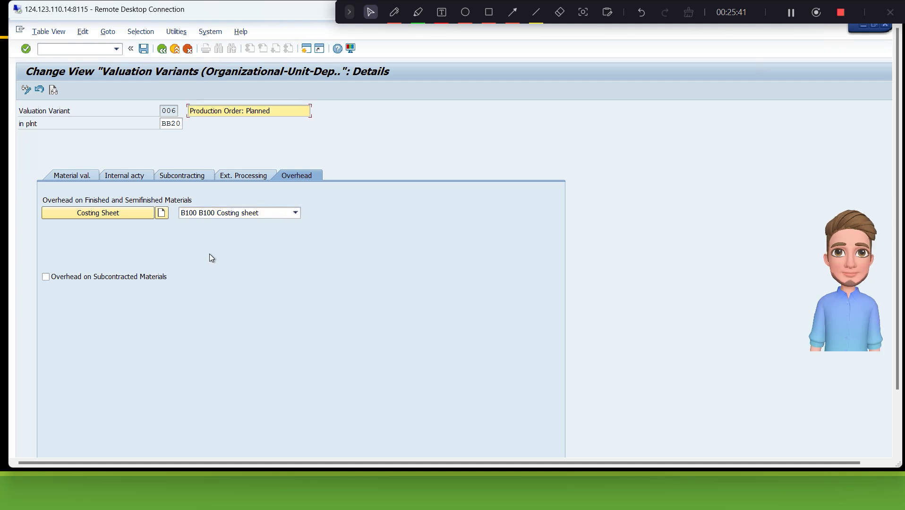
pyautogui.click(162, 49)
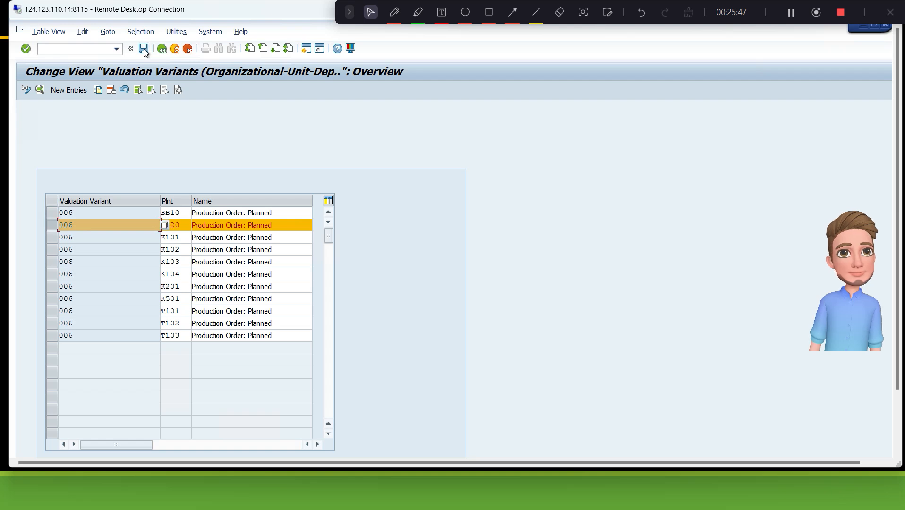
pyautogui.click(162, 49)
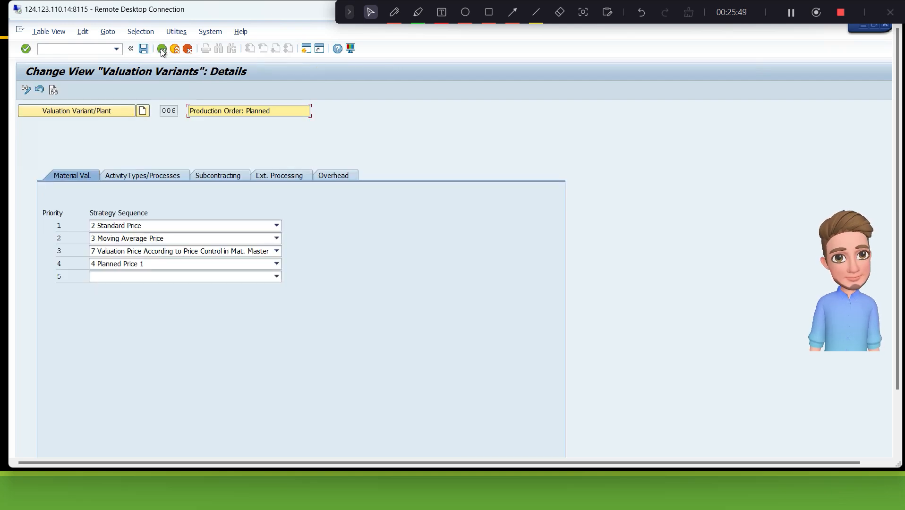
# Open the production order display in a new session and show the order for material T101_SFG_002
pyautogui.click(70, 47)
pyautogui.write('/O')
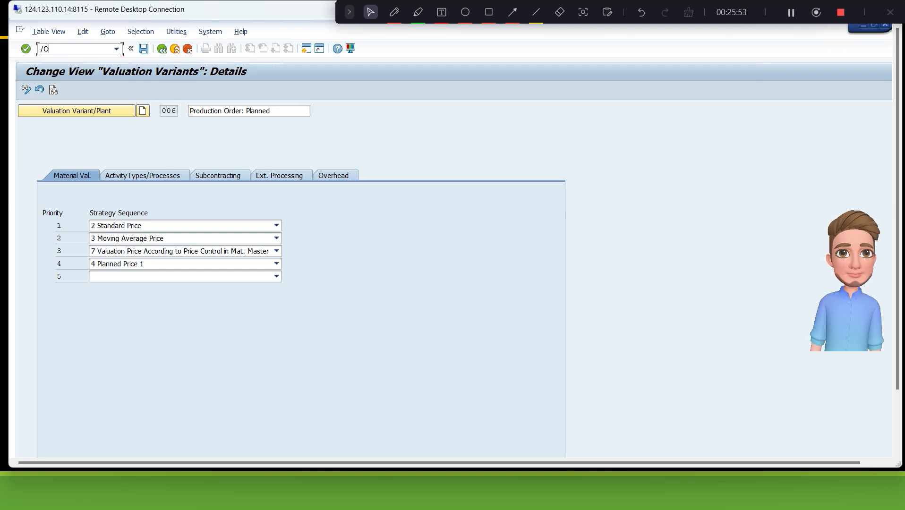
pyautogui.write('C00')
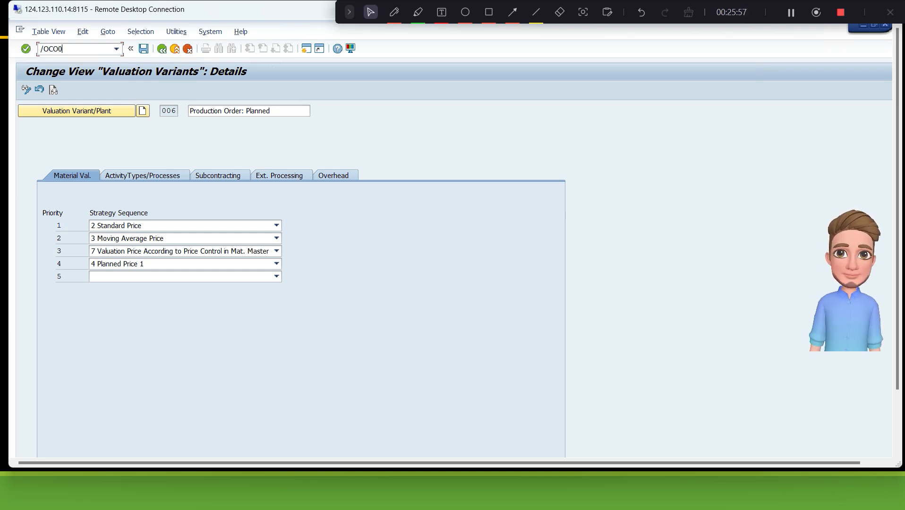
pyautogui.press('Return')
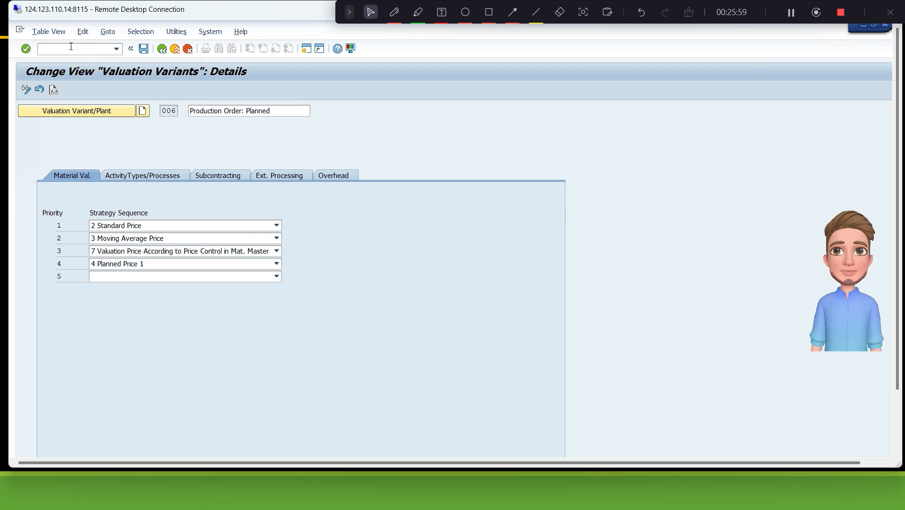
pyautogui.press('Down')
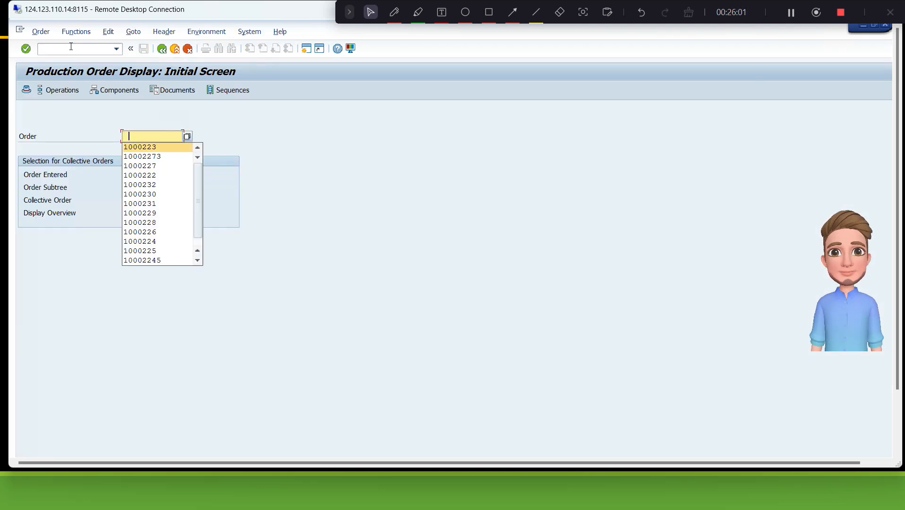
pyautogui.press('Return')
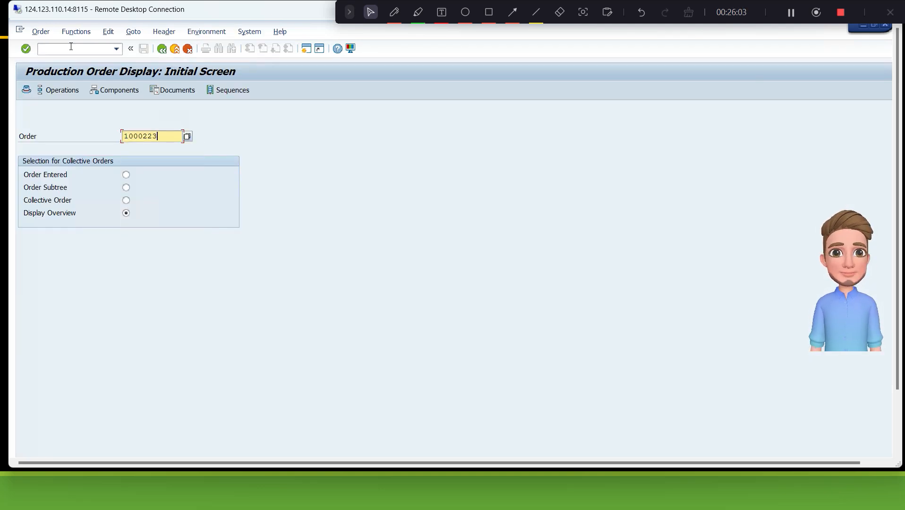
pyautogui.press('Return')
# Open the cost analysis of the T101_SFG_002 order and highlight its Total Plan Costs column
pyautogui.click(133, 31)
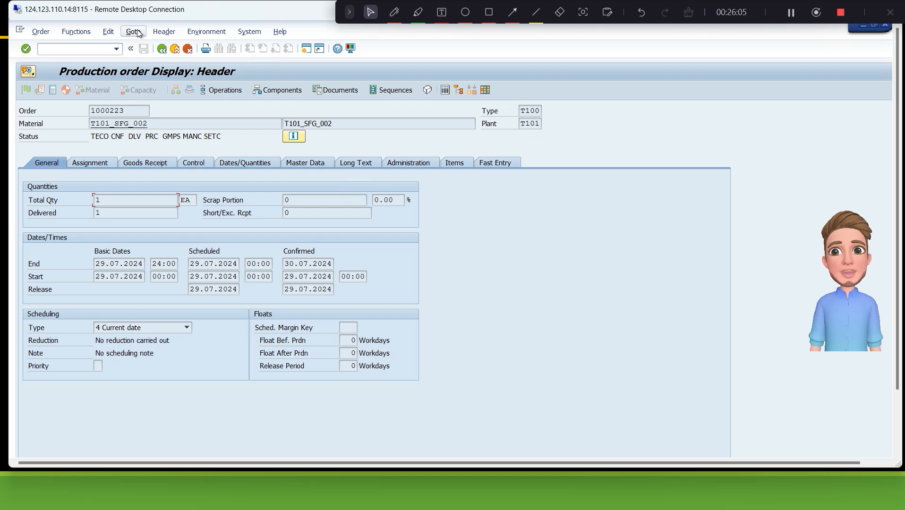
pyautogui.moveTo(180, 83)
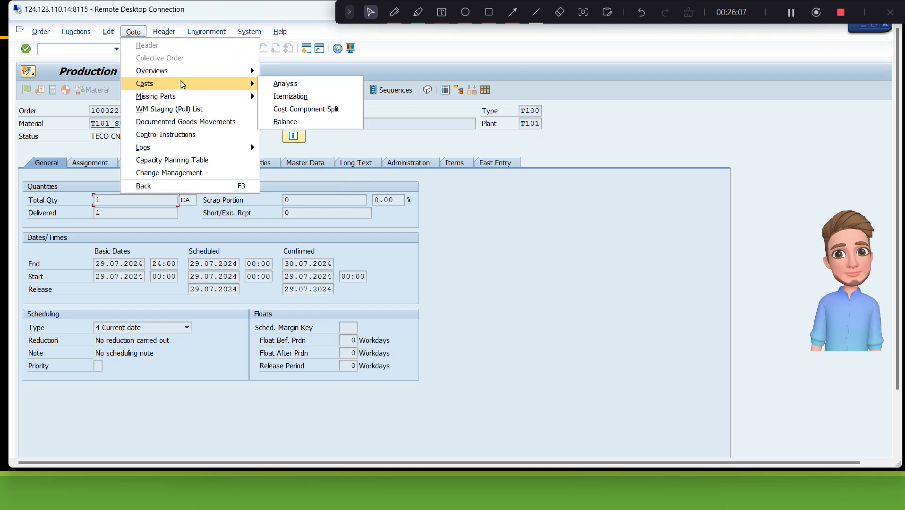
pyautogui.click(279, 84)
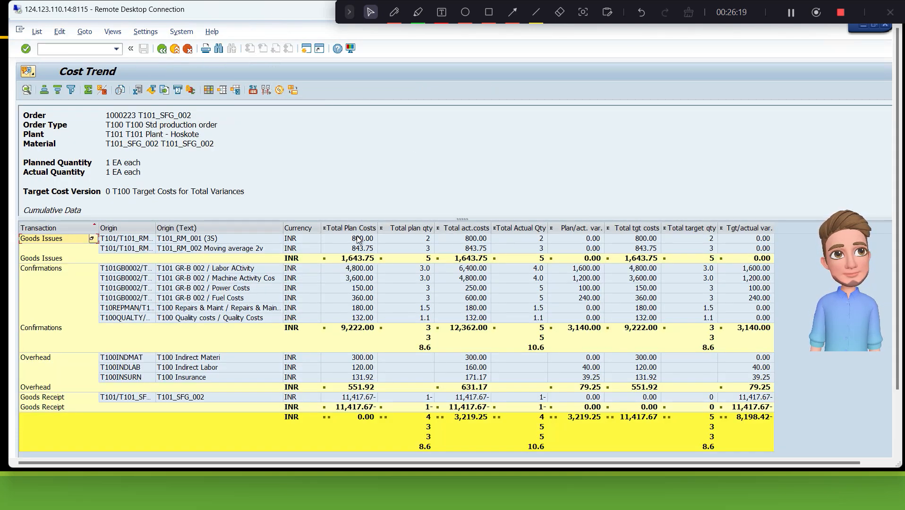
pyautogui.click(352, 227)
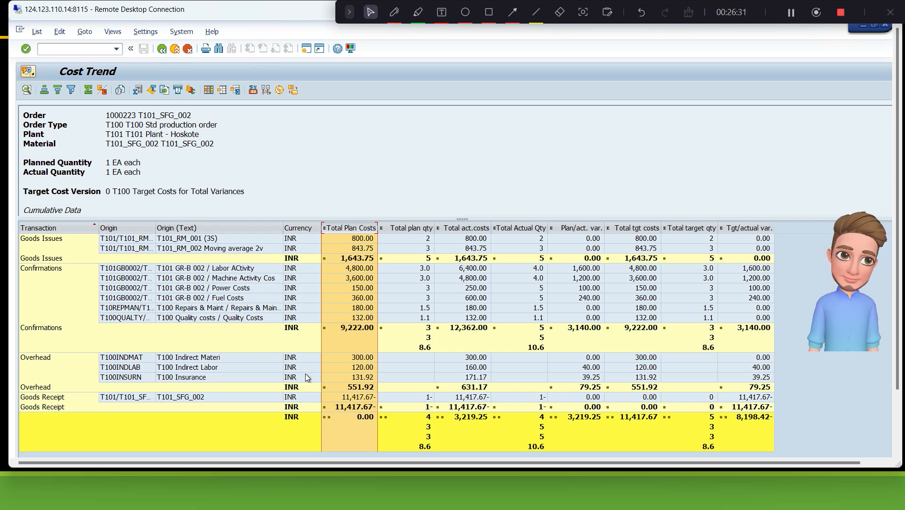
# Show the remote desktop in full screen and switch back to the valuation variant 006 details session
pyautogui.hotkey('alt', 'Tab')
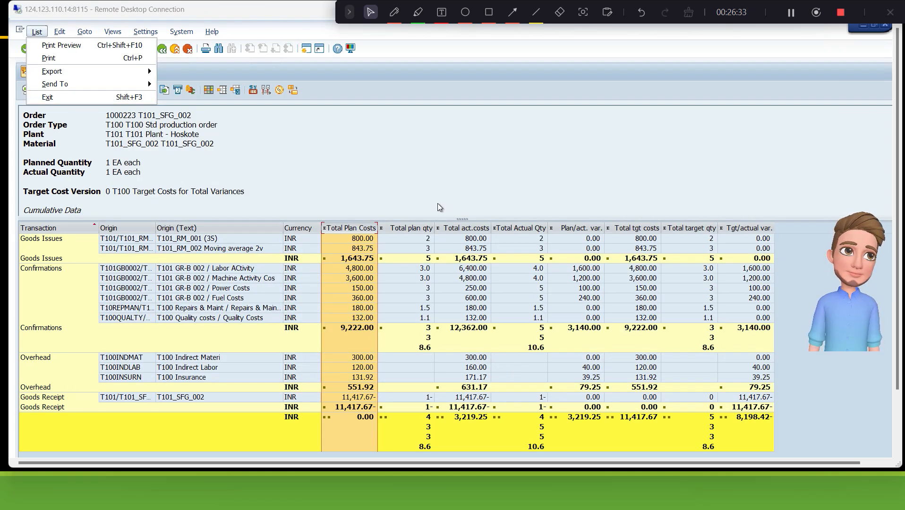
pyautogui.hotkey('alt', 'Tab')
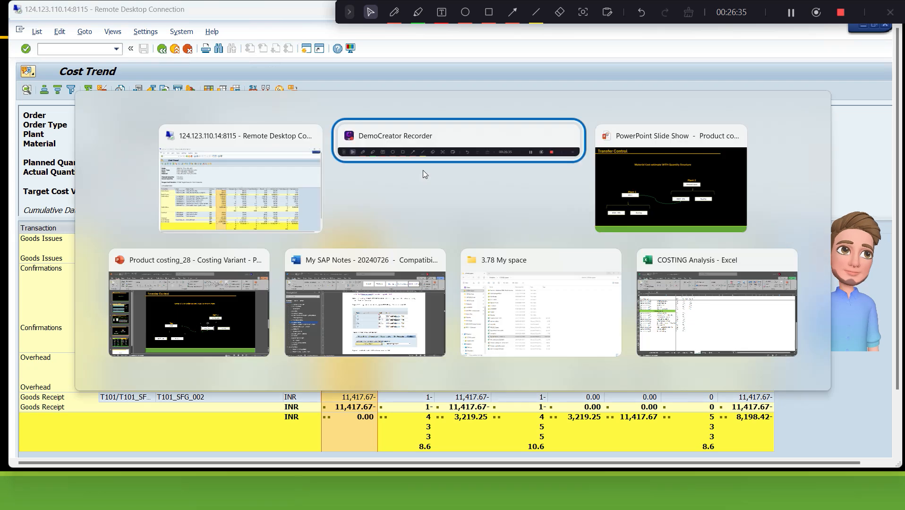
pyautogui.click(291, 178)
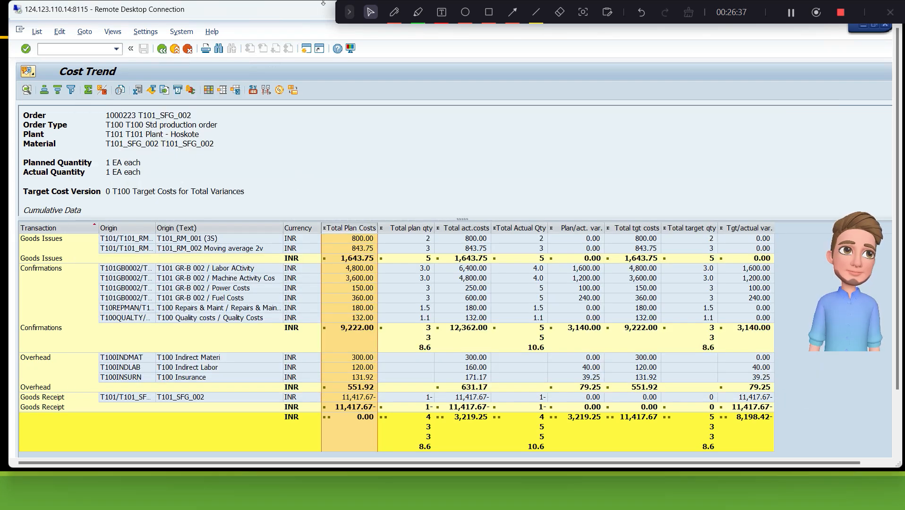
pyautogui.doubleClick(289, 10)
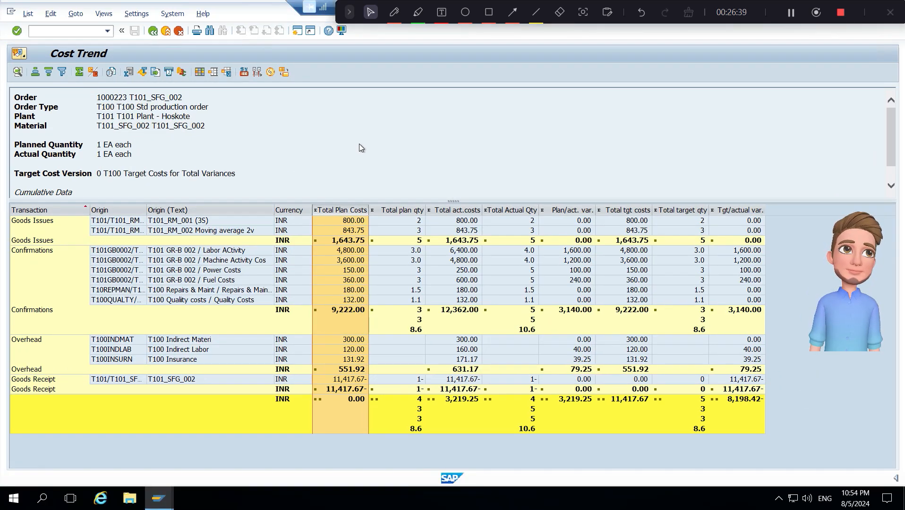
pyautogui.hotkey('alt', 'Tab')
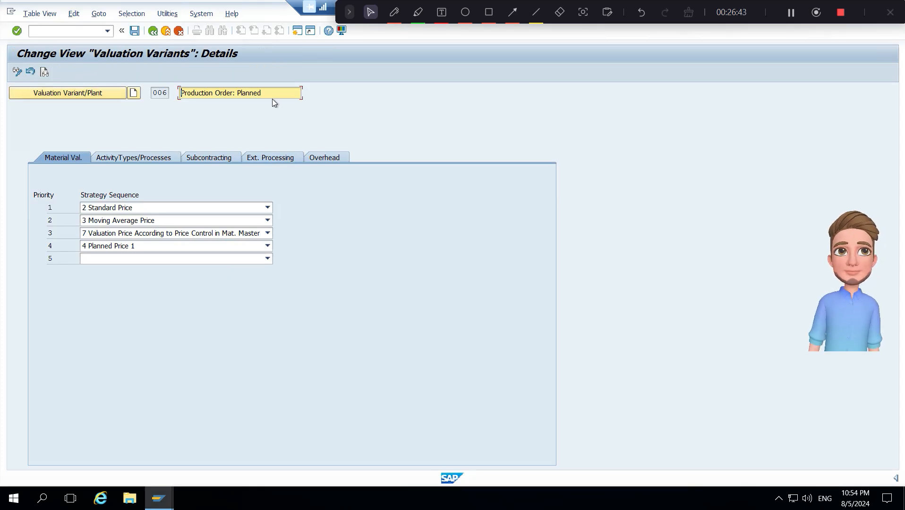
# Review the material valuation, internal activity, subcontracting, external processing and overhead settings of plant BB20 in valuation variant 006
pyautogui.click(96, 94)
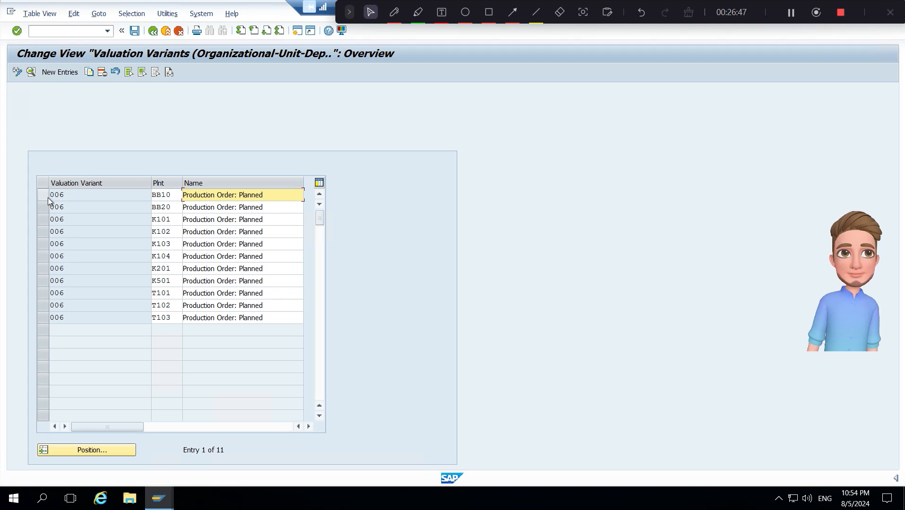
pyautogui.click(44, 207)
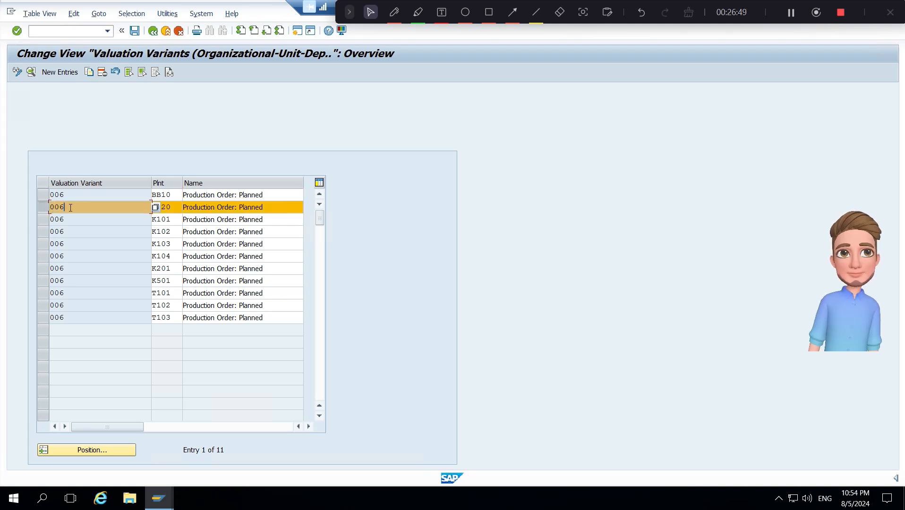
pyautogui.doubleClick(70, 207)
pyautogui.click(61, 158)
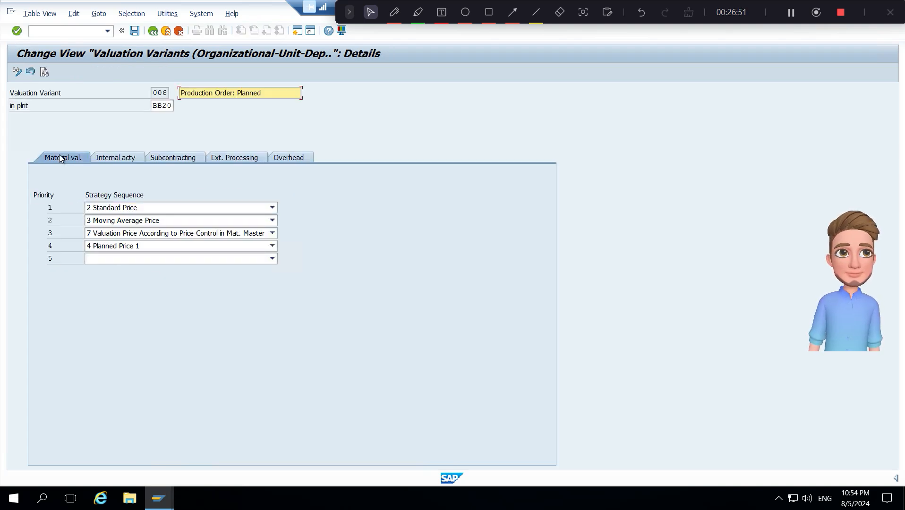
pyautogui.click(120, 157)
pyautogui.click(199, 156)
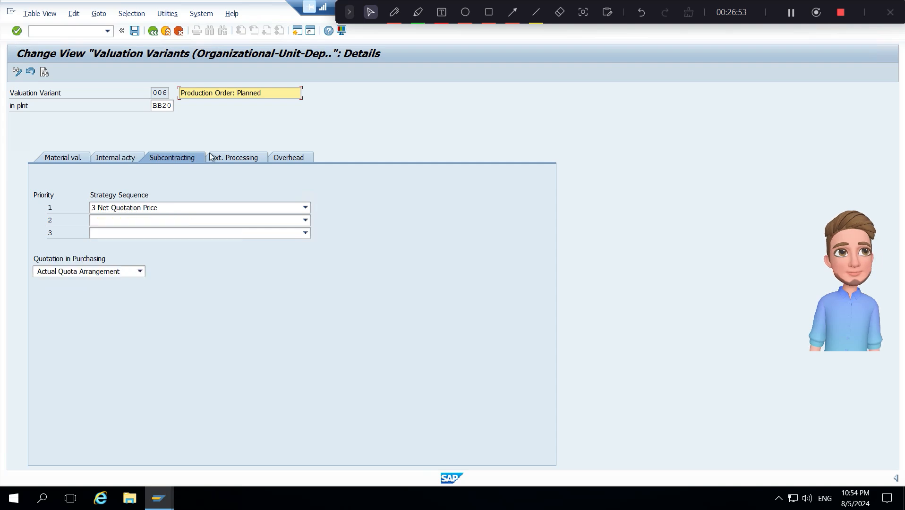
pyautogui.click(245, 158)
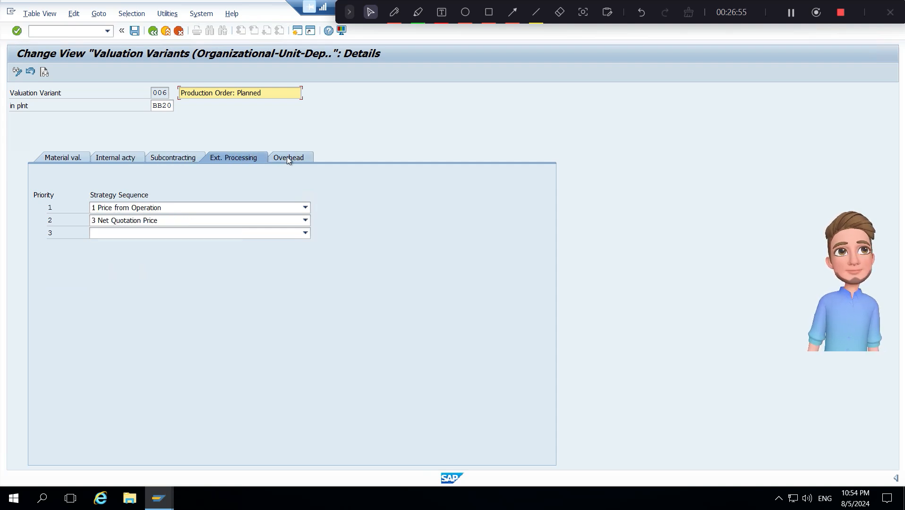
pyautogui.click(287, 156)
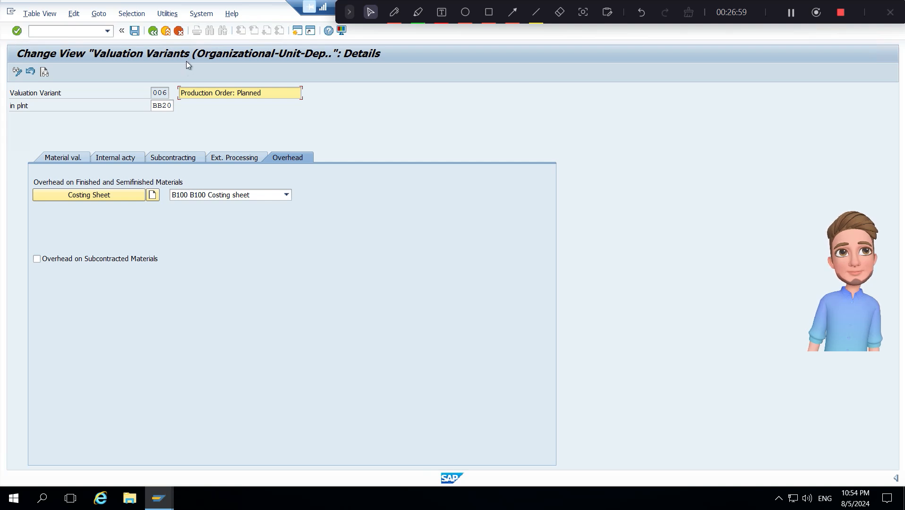
# Return to the valuation variants overview and examine the total actual costs in the order's Cost Trend report
pyautogui.click(153, 31)
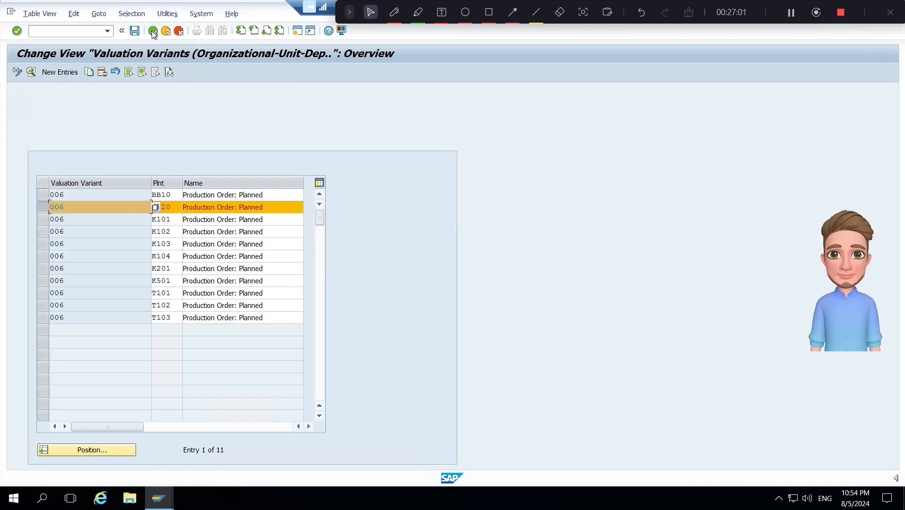
pyautogui.click(152, 31)
pyautogui.click(153, 31)
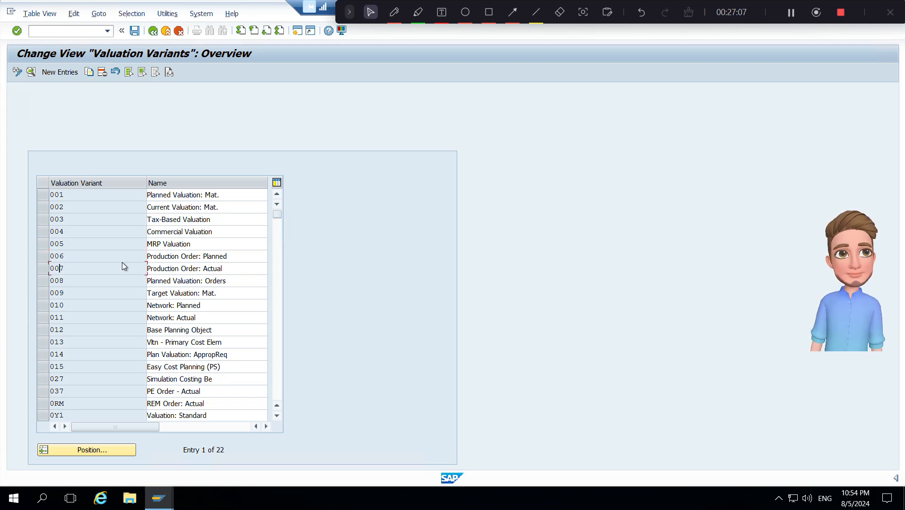
pyautogui.hotkey('alt', 'Tab')
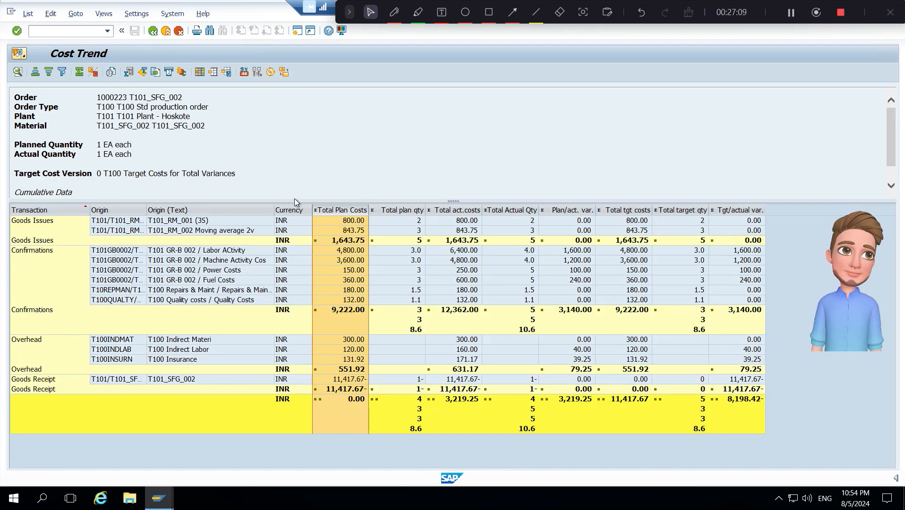
pyautogui.click(455, 209)
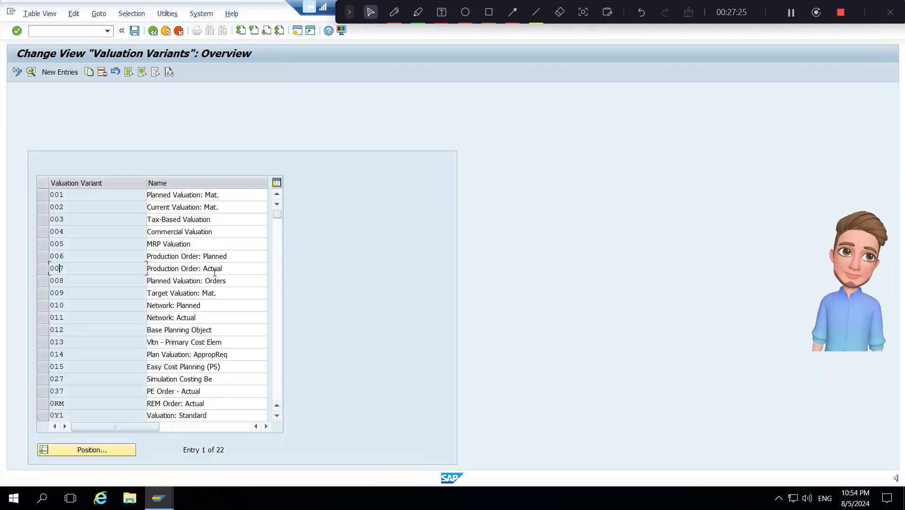
# Set the overhead costing sheet for plant BB10 in valuation variant 007 Production Order: Actual to B100 Costing sheet
pyautogui.doubleClick(56, 269)
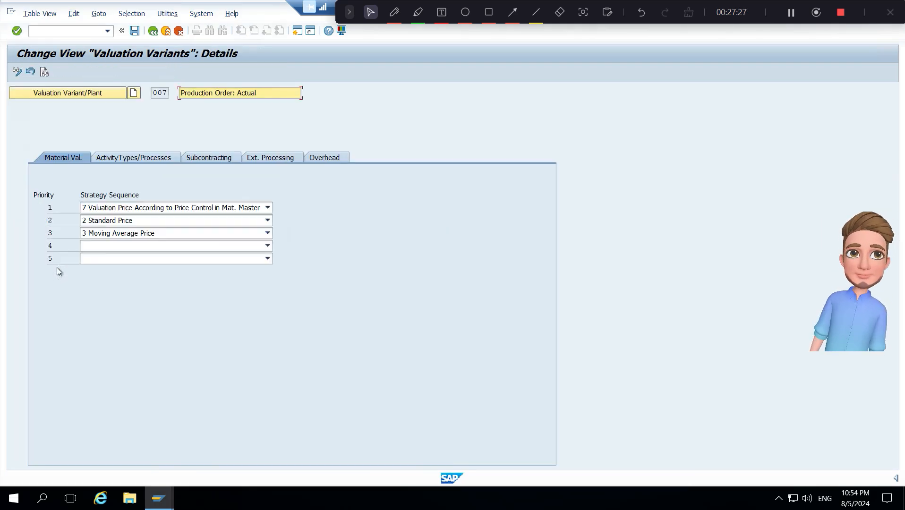
pyautogui.click(93, 94)
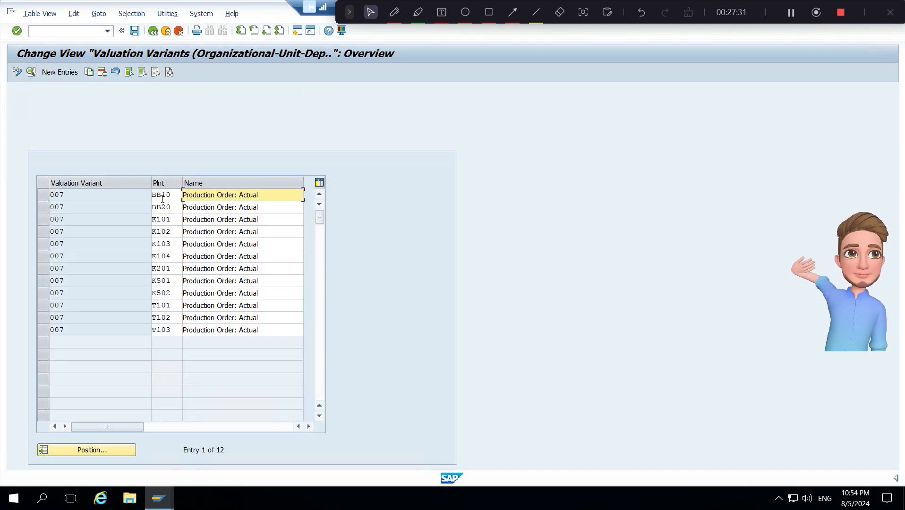
pyautogui.click(165, 195)
pyautogui.click(45, 195)
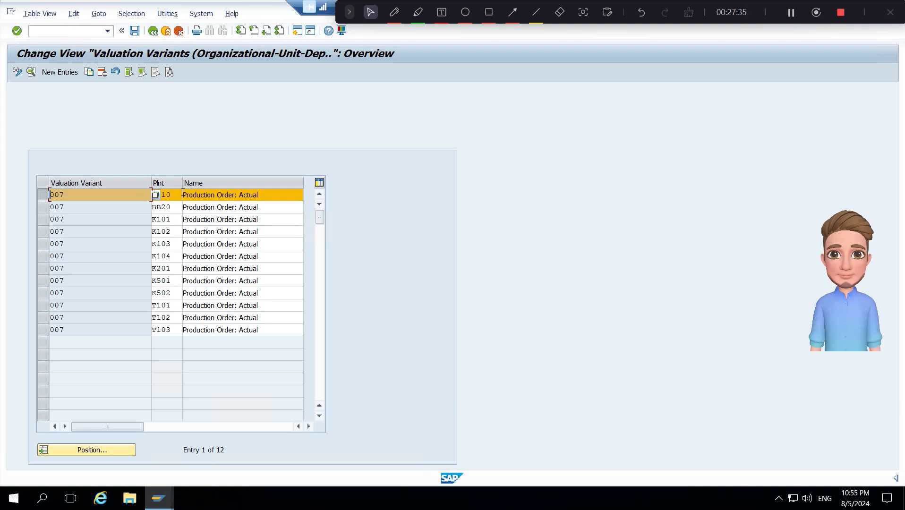
pyautogui.doubleClick(168, 194)
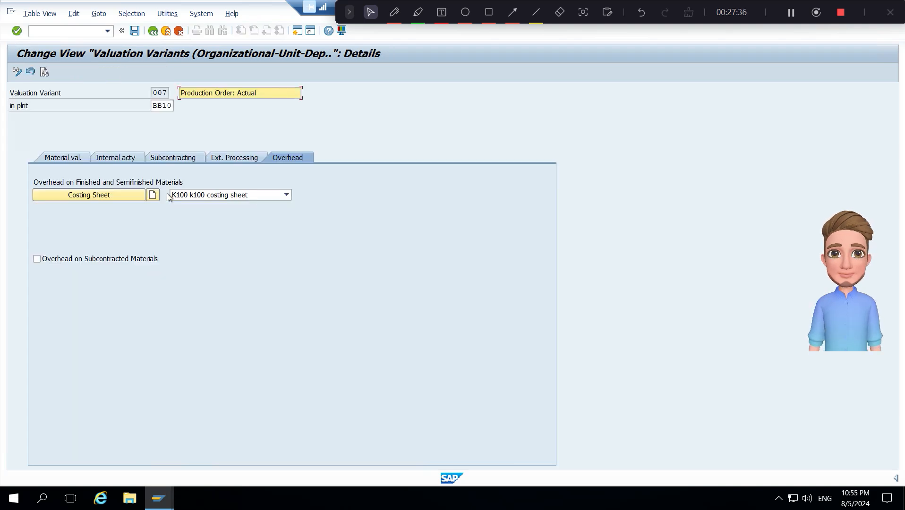
pyautogui.click(196, 196)
pyautogui.click(174, 234)
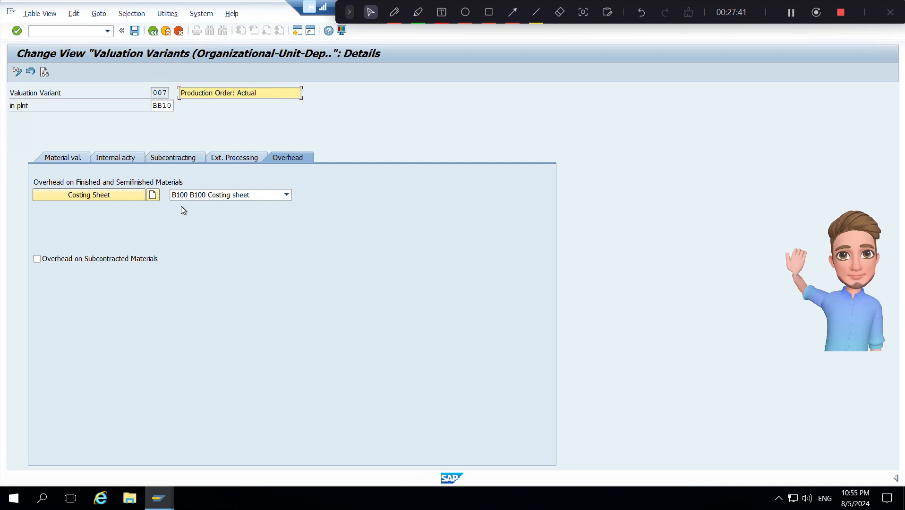
# Save the overhead setting of plant BB10 in customizing request A4HK900792 and return to the plant overview of valuation variant 007
pyautogui.click(134, 31)
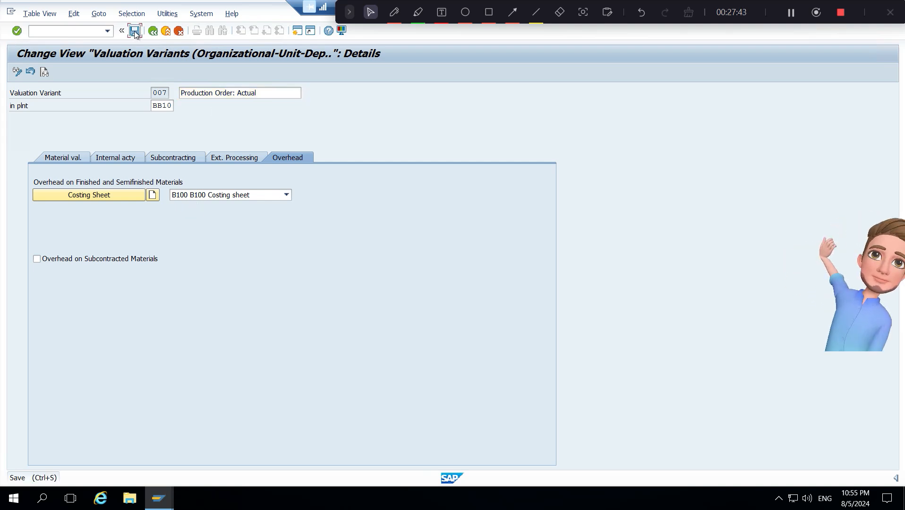
pyautogui.click(220, 197)
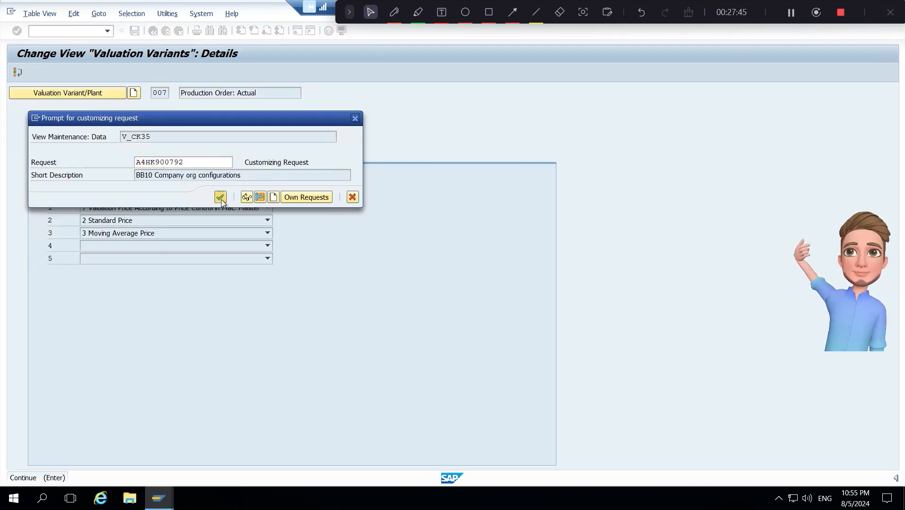
pyautogui.click(153, 32)
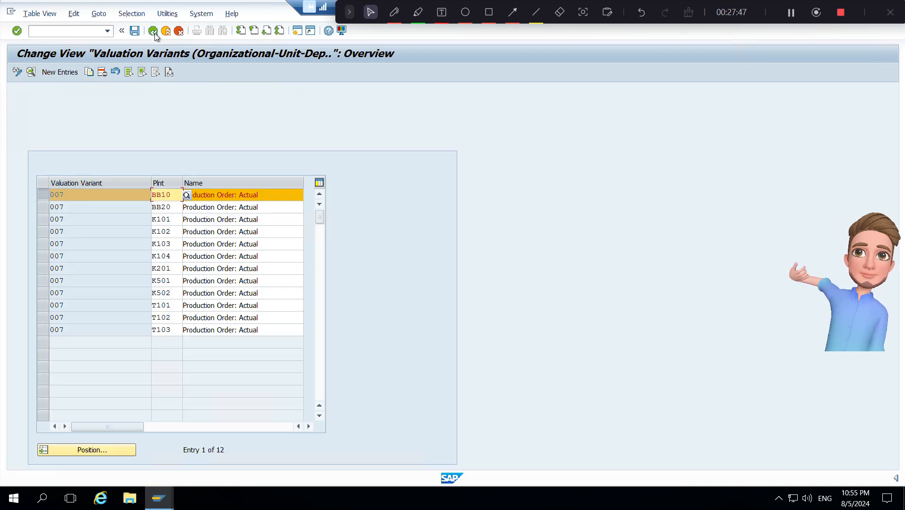
pyautogui.doubleClick(156, 208)
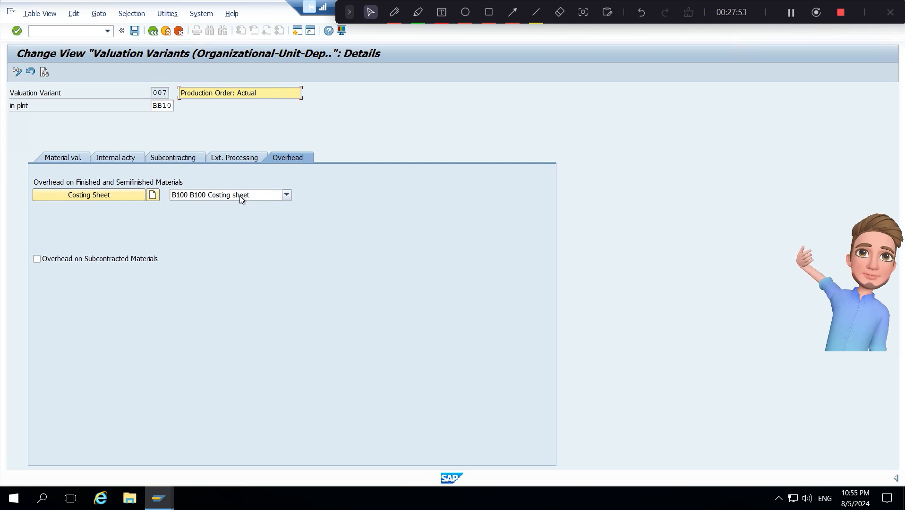
pyautogui.click(135, 31)
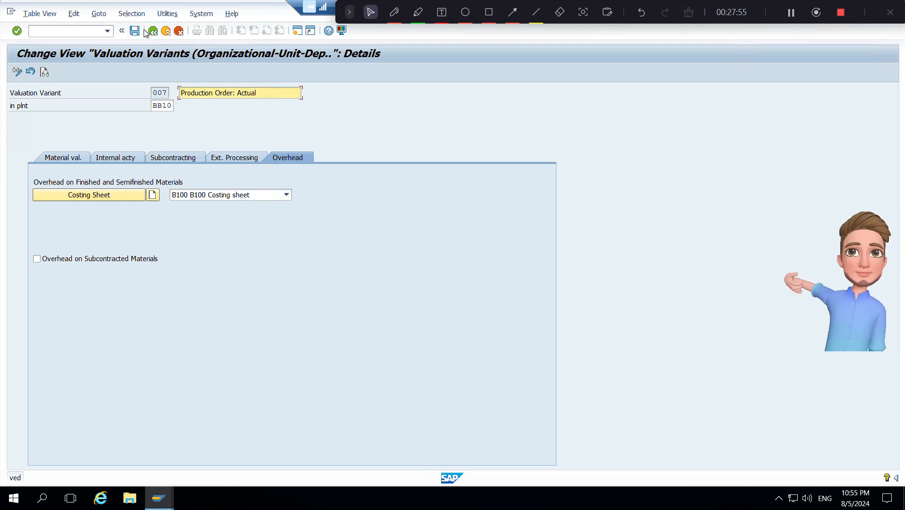
pyautogui.click(152, 31)
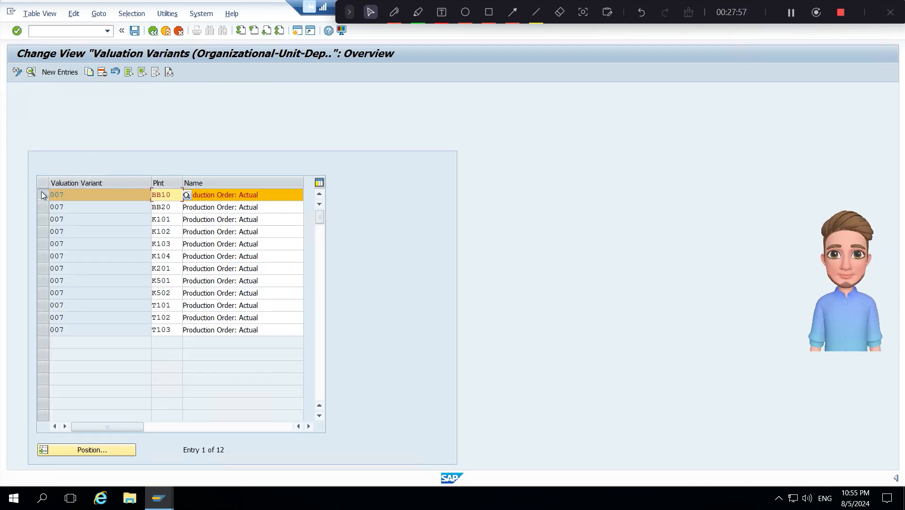
# Set the overhead costing sheet for plant BB20 in valuation variant 007 to B100 Costing sheet, save it and return to the plant overview
pyautogui.doubleClick(162, 208)
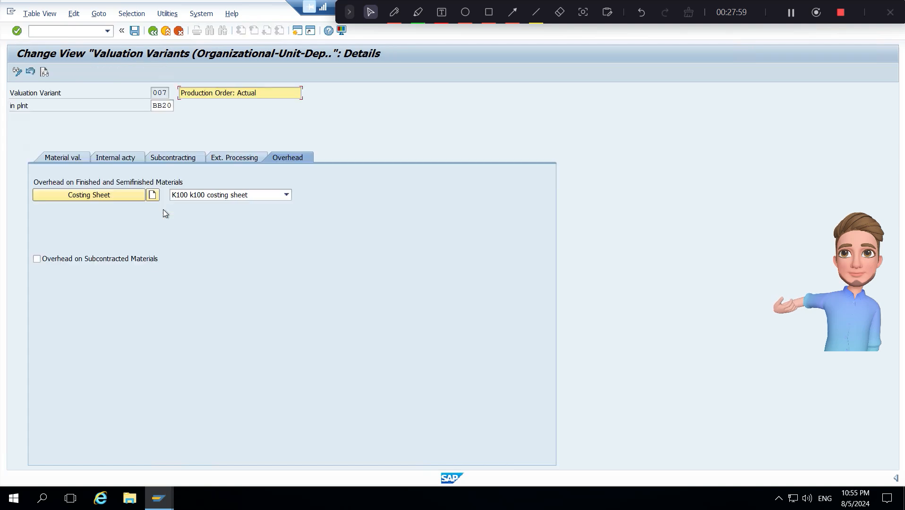
pyautogui.click(214, 198)
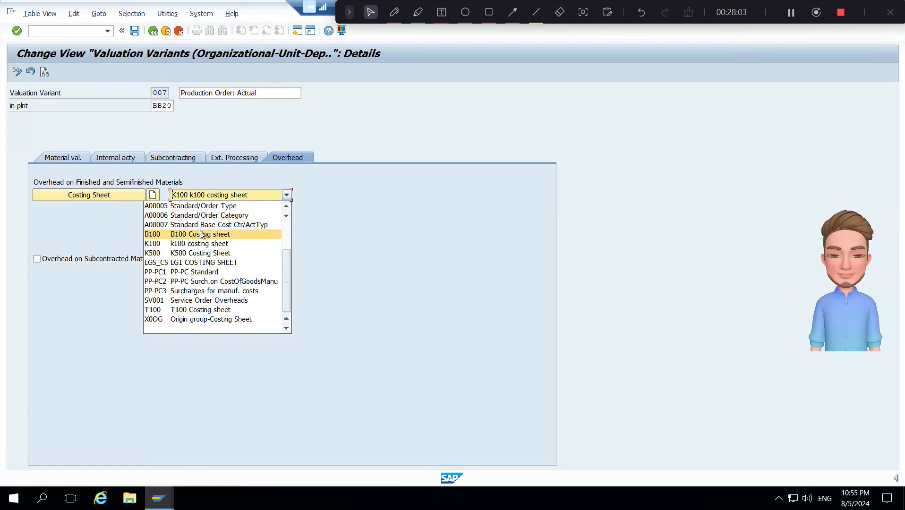
pyautogui.click(201, 234)
pyautogui.click(135, 32)
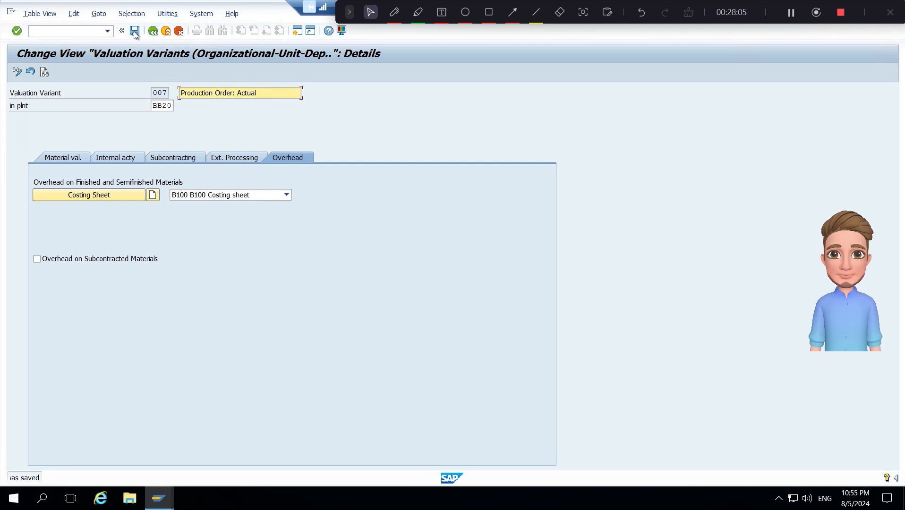
pyautogui.click(135, 31)
pyautogui.click(153, 32)
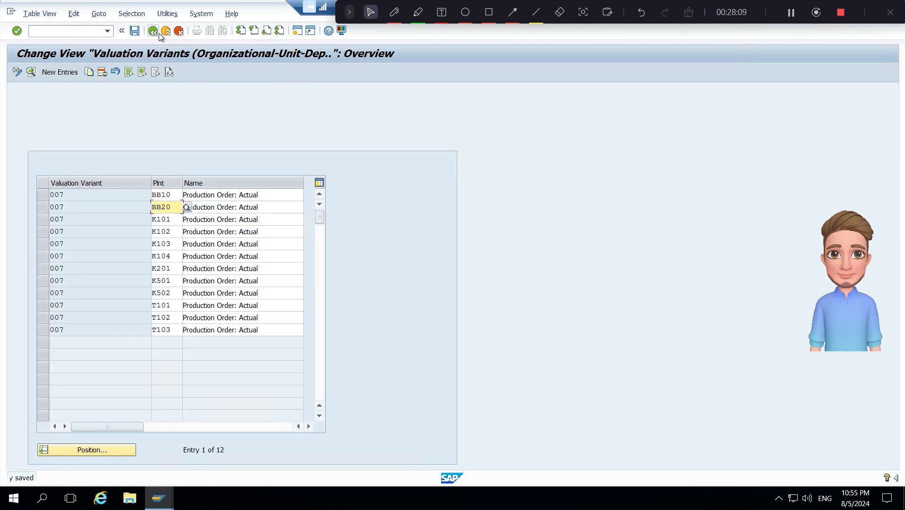
# Save valuation variant 007 and return to the implementation guide structure
pyautogui.click(154, 32)
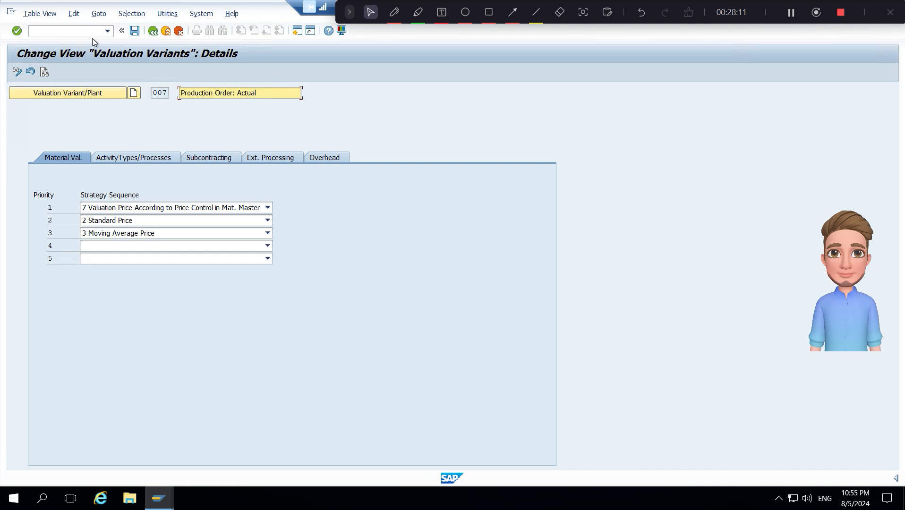
pyautogui.click(93, 32)
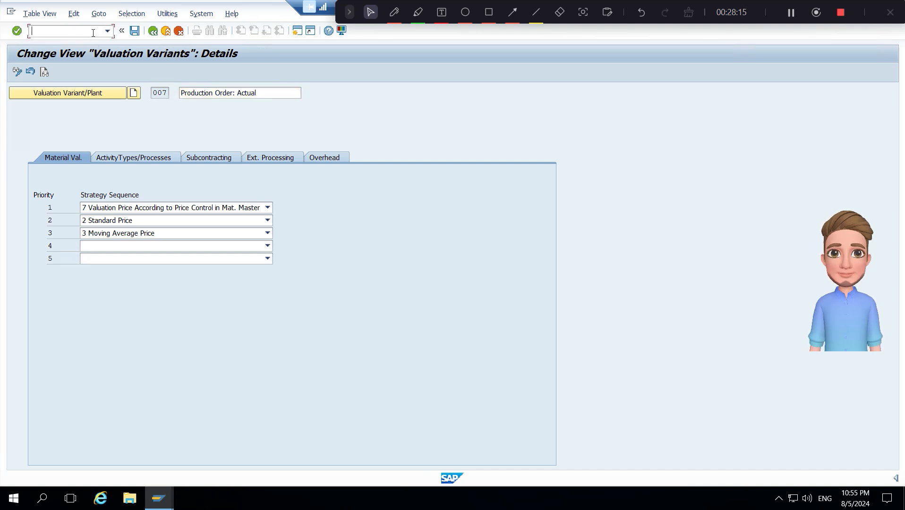
pyautogui.write('/N')
pyautogui.click(135, 31)
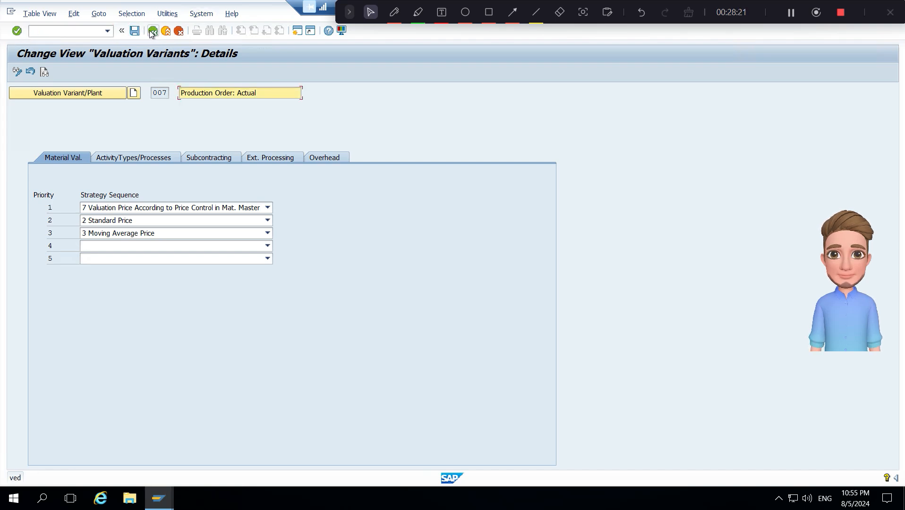
pyautogui.click(152, 32)
pyautogui.click(152, 31)
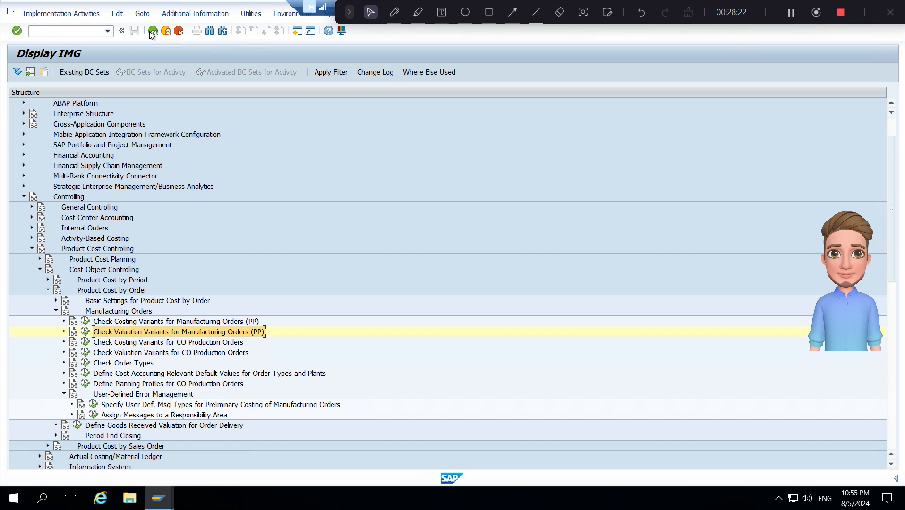
# Leave the implementation guide and start transaction CK11N to create a material cost estimate with quantity structure
pyautogui.click(80, 31)
pyautogui.write('/N')
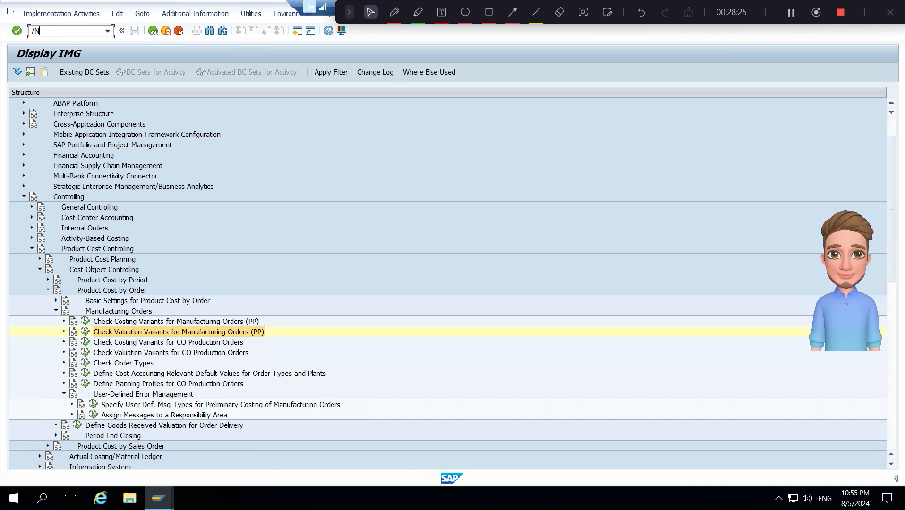
pyautogui.write('CK11N')
pyautogui.press('Return')
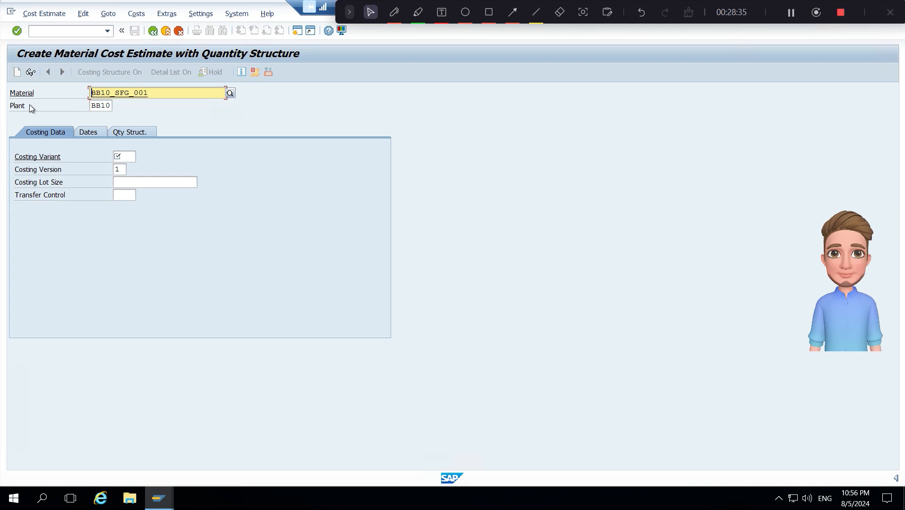
# Run the cost estimate for material BB10_SFG_001 in plant BB10 with costing variant PPC1, keeping the default dates and an empty quantity structure
pyautogui.click(103, 105)
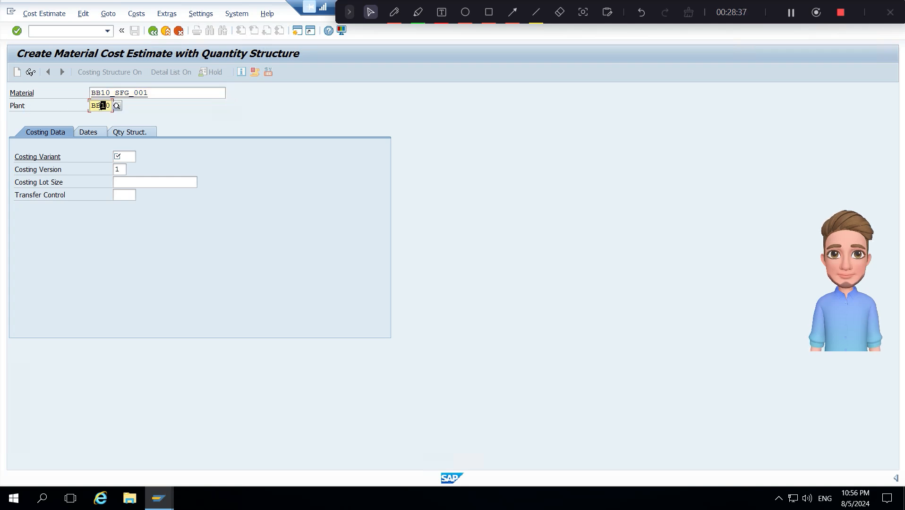
pyautogui.click(125, 155)
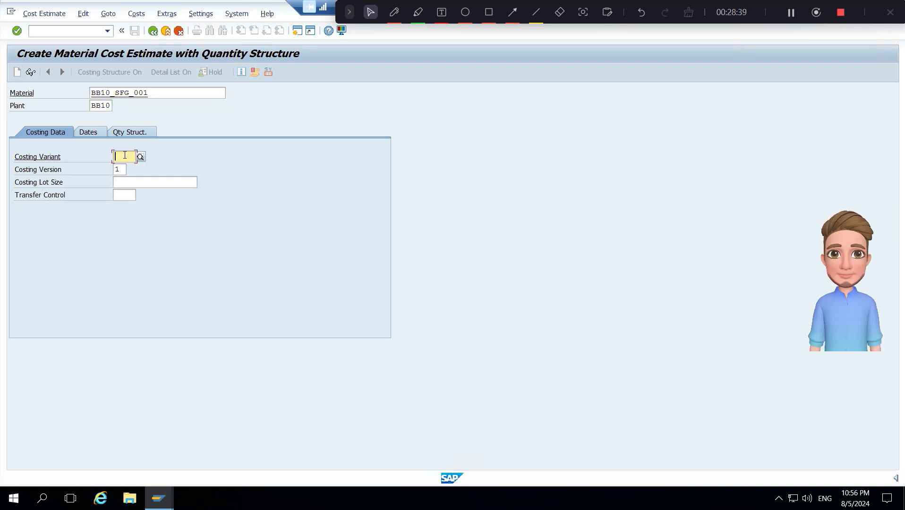
pyautogui.write('PPC')
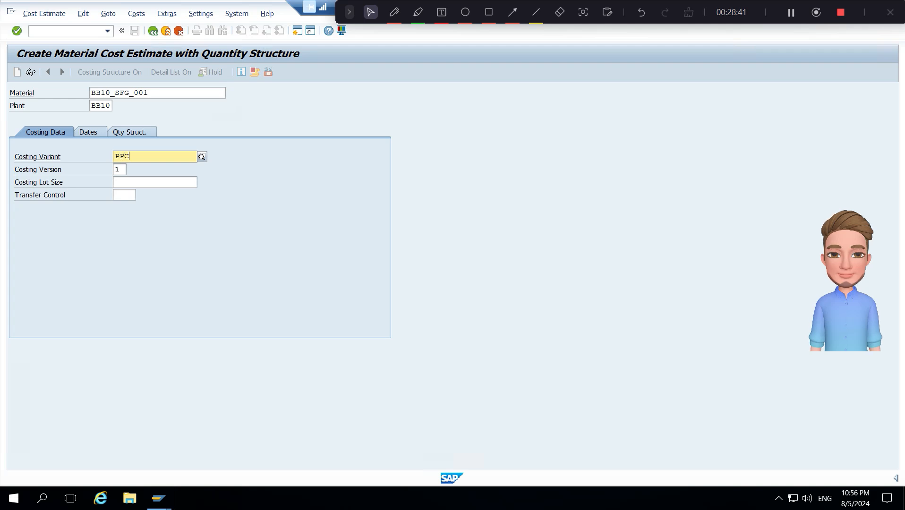
pyautogui.press('Return')
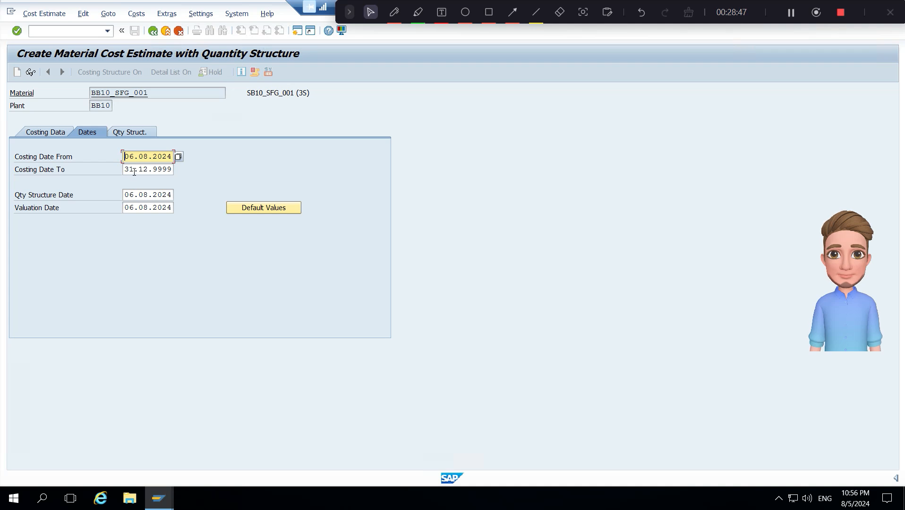
pyautogui.click(149, 136)
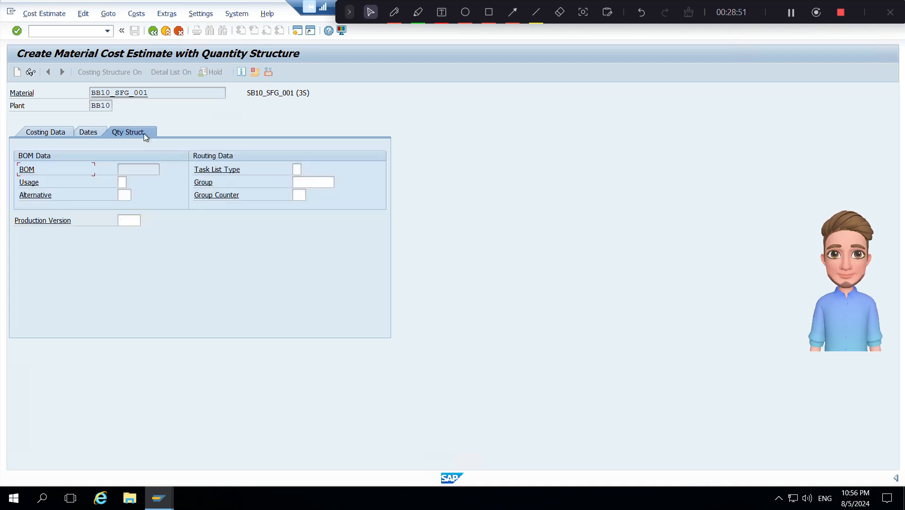
pyautogui.press('Return')
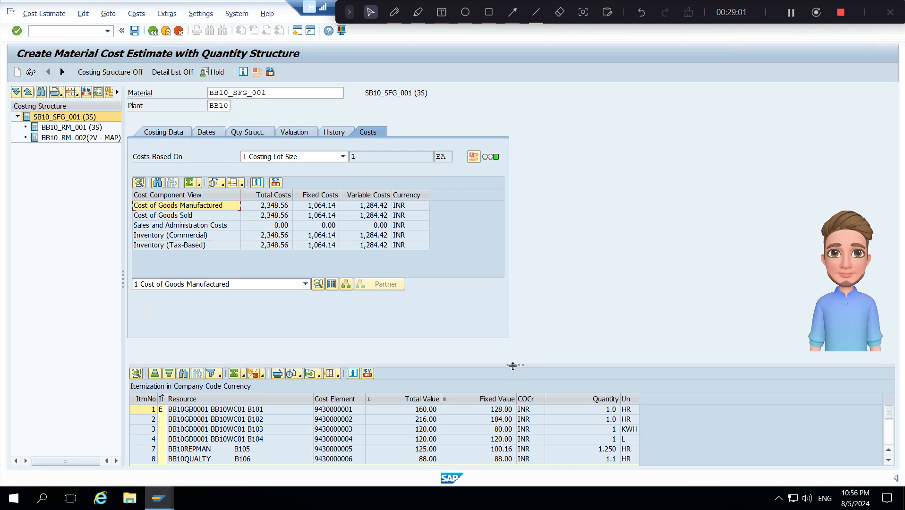
# Examine the cost estimate's full itemization and quantity structure, and switch to the Transfer Control presentation slide
pyautogui.moveTo(512, 366); pyautogui.dragTo(510, 241)
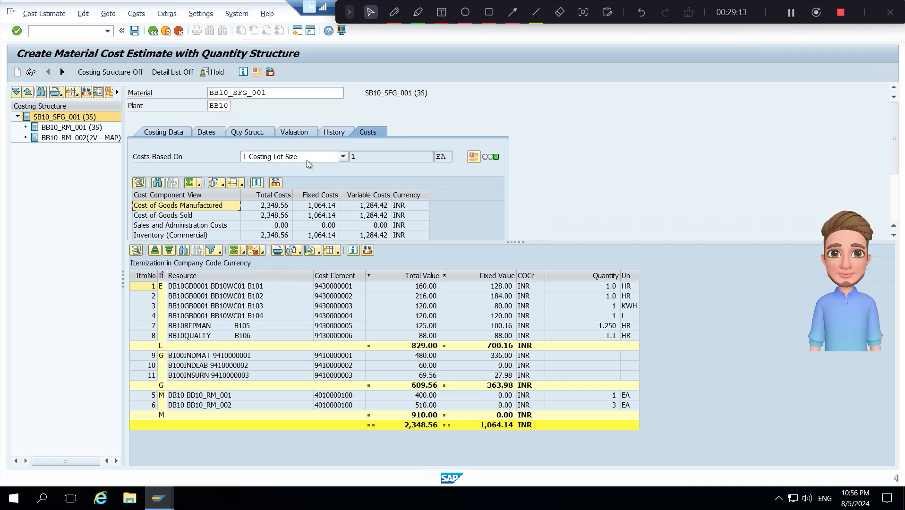
pyautogui.click(254, 134)
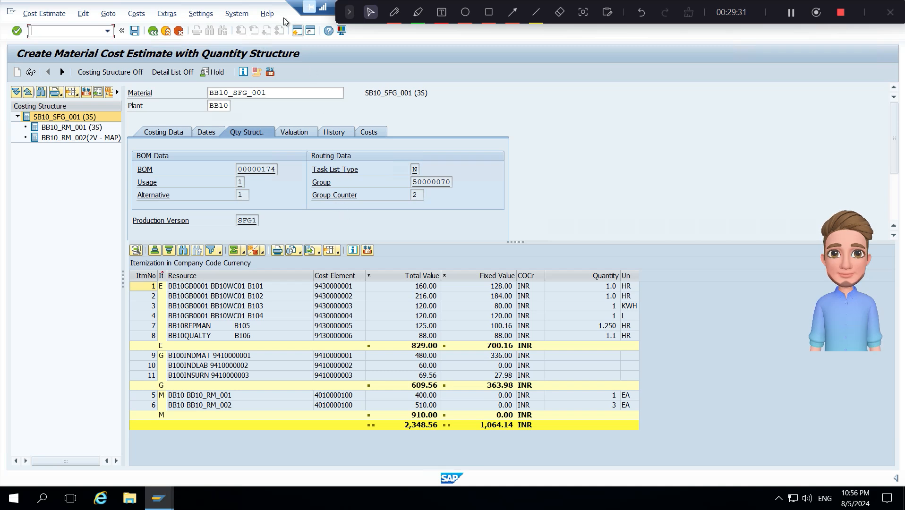
pyautogui.click(351, 15)
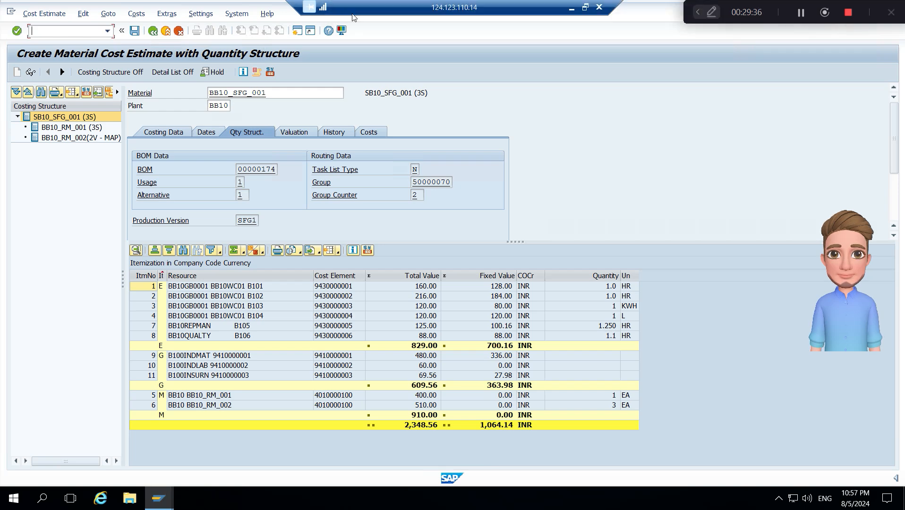
pyautogui.click(571, 15)
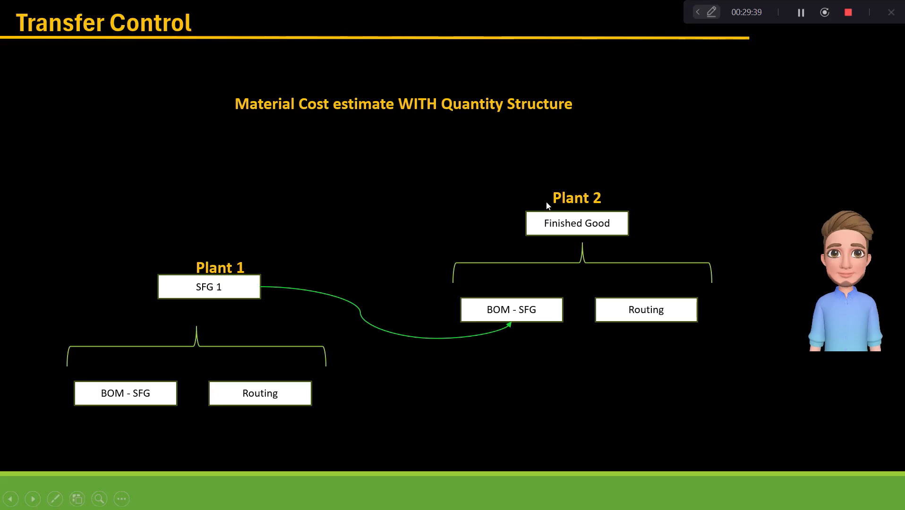